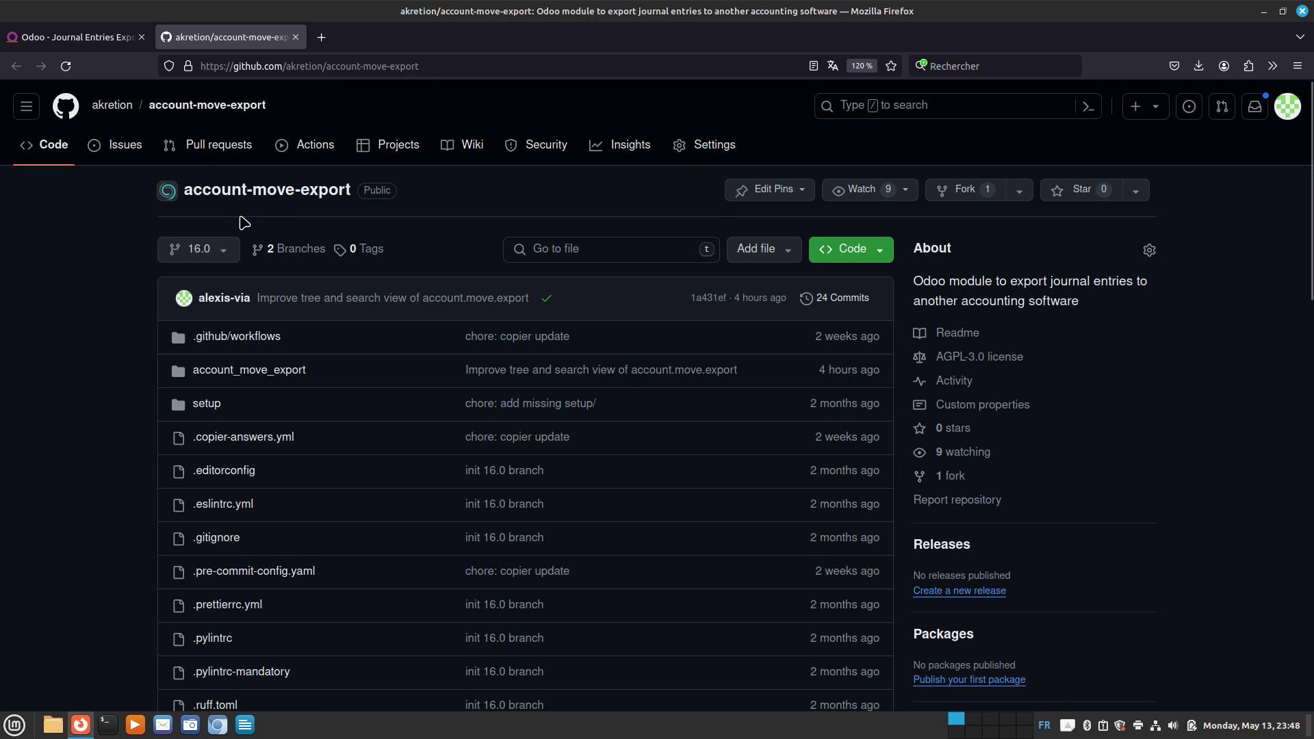
View the available branches of the account-move-export repository
left_click(224, 252)
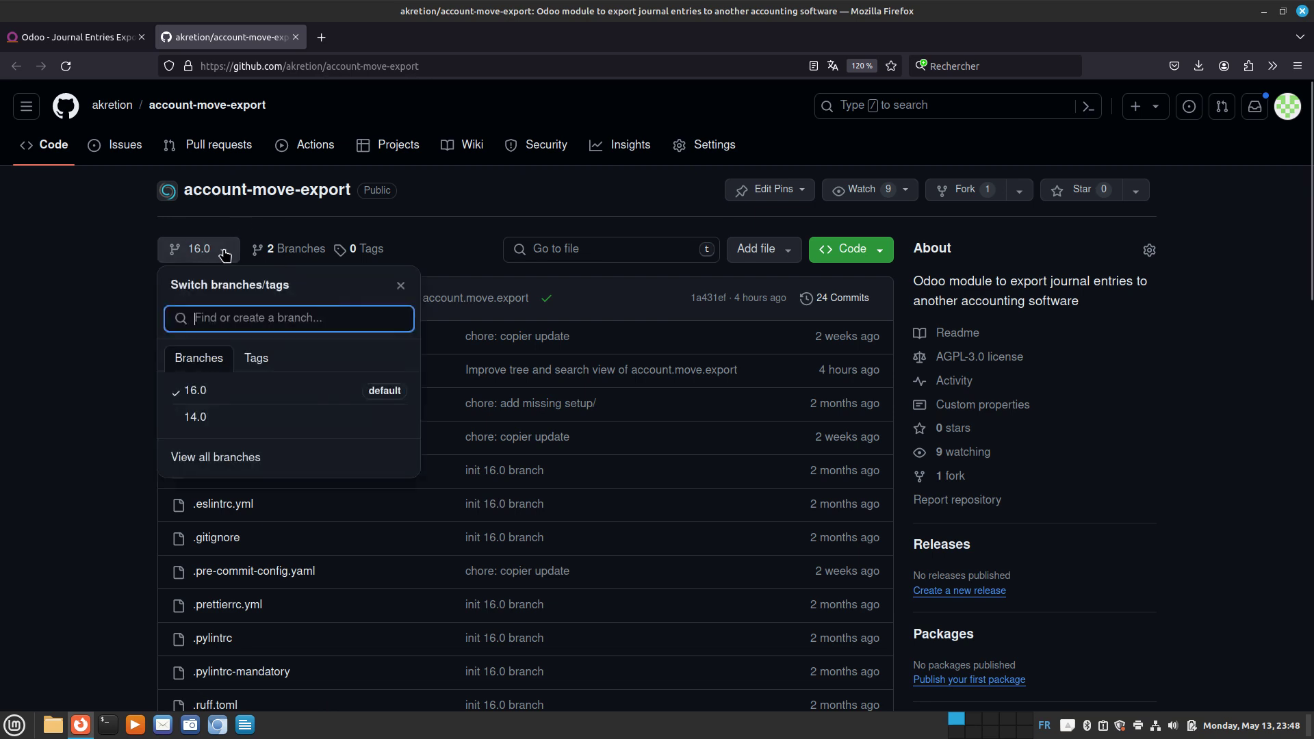
left_click(104, 406)
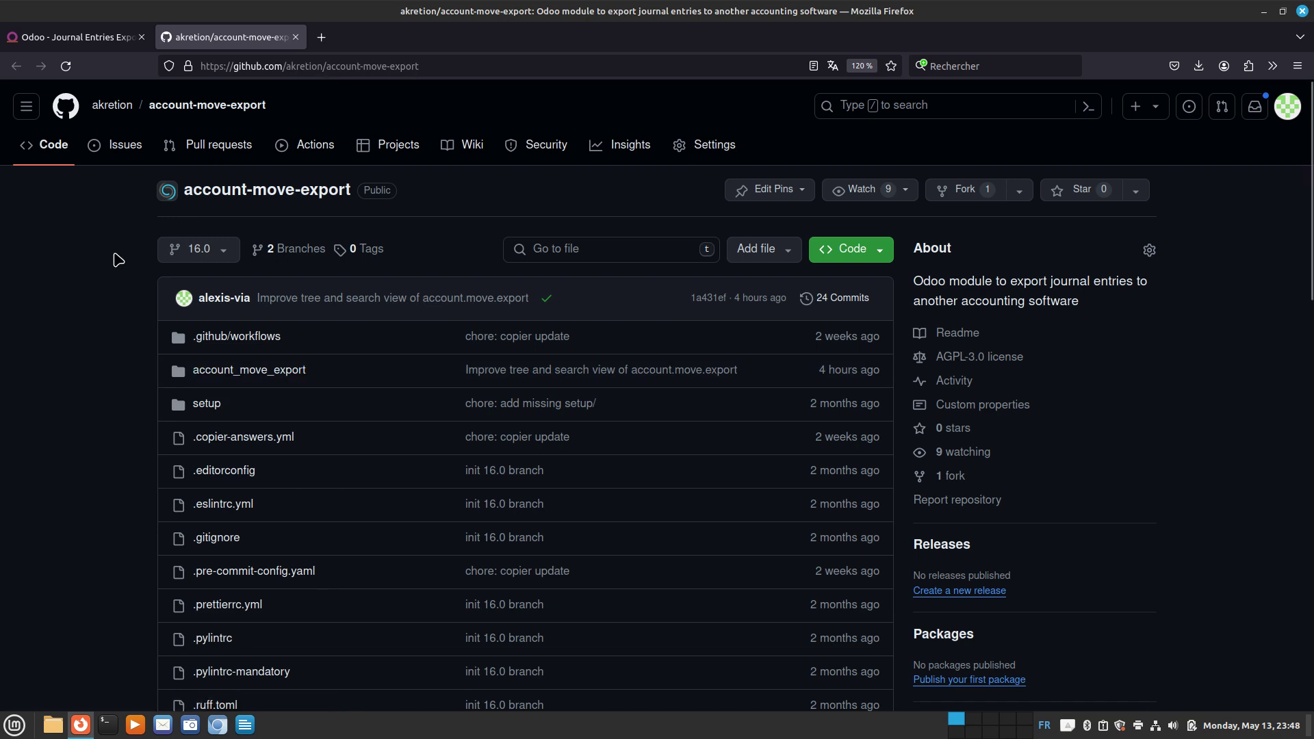
Switch to Odoo and open the list of posted journal entries in the Accounting app
left_click(81, 40)
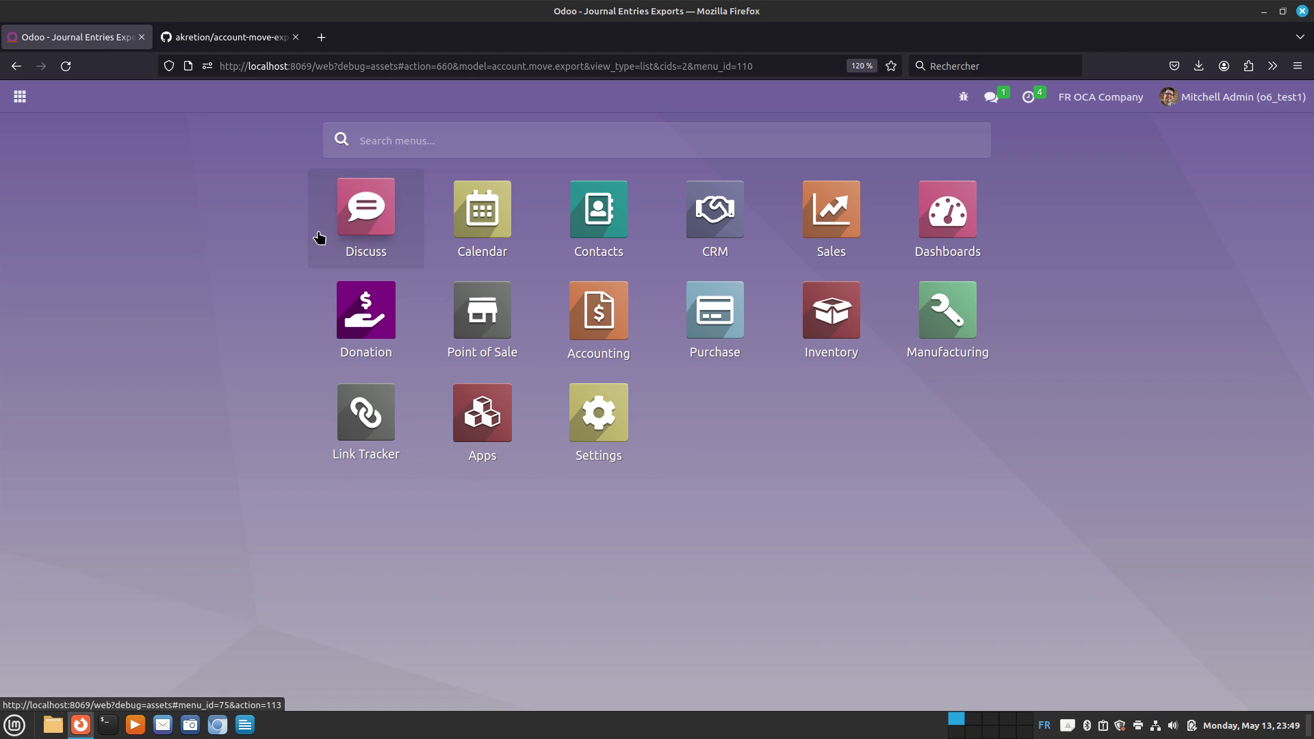
left_click(597, 319)
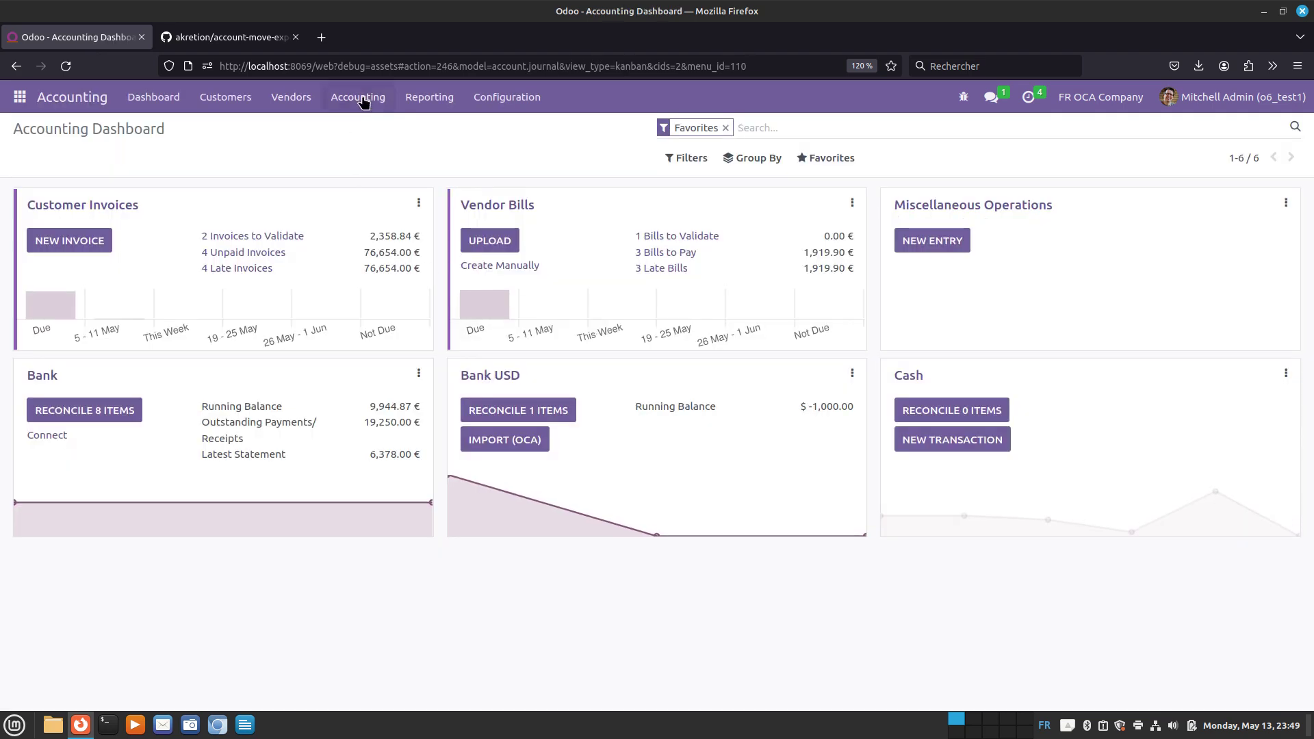
left_click(358, 96)
left_click(378, 149)
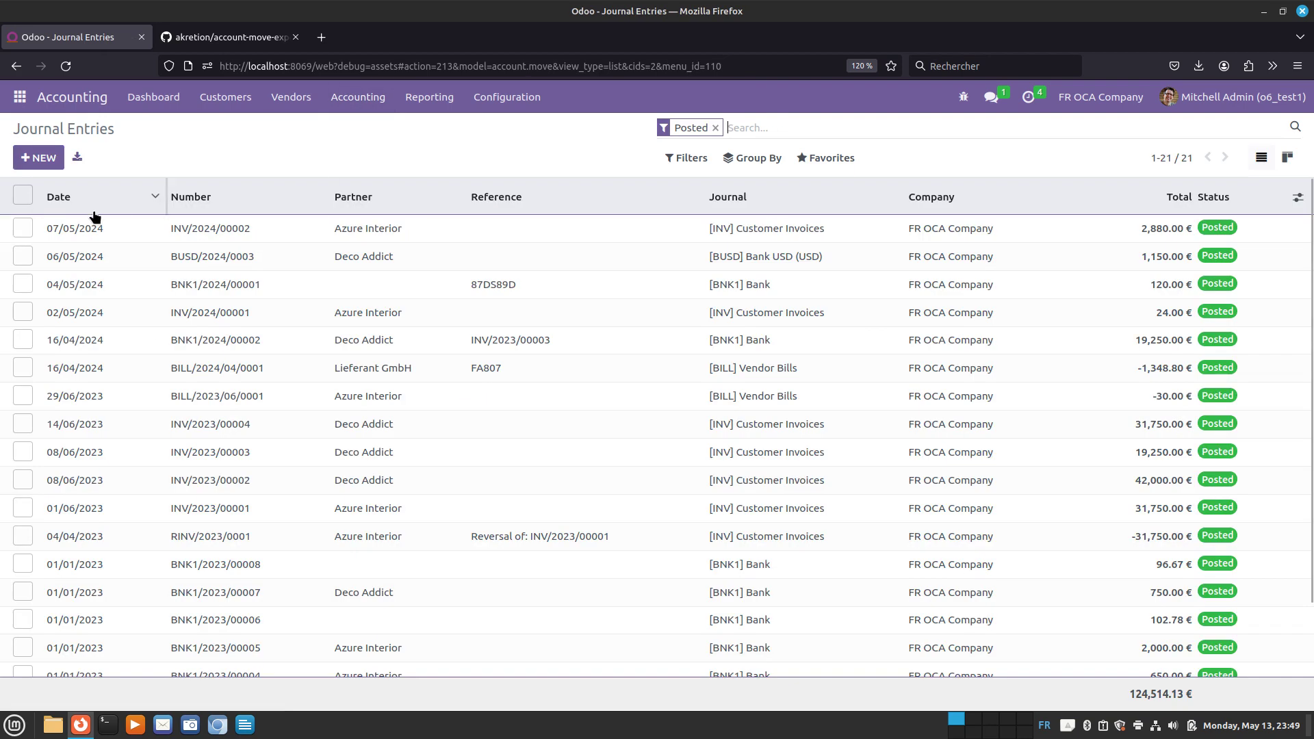
Open the standard data export for journal entries INV/2024/00002 and BUSD/2024/0003
left_click(22, 229)
left_click(24, 257)
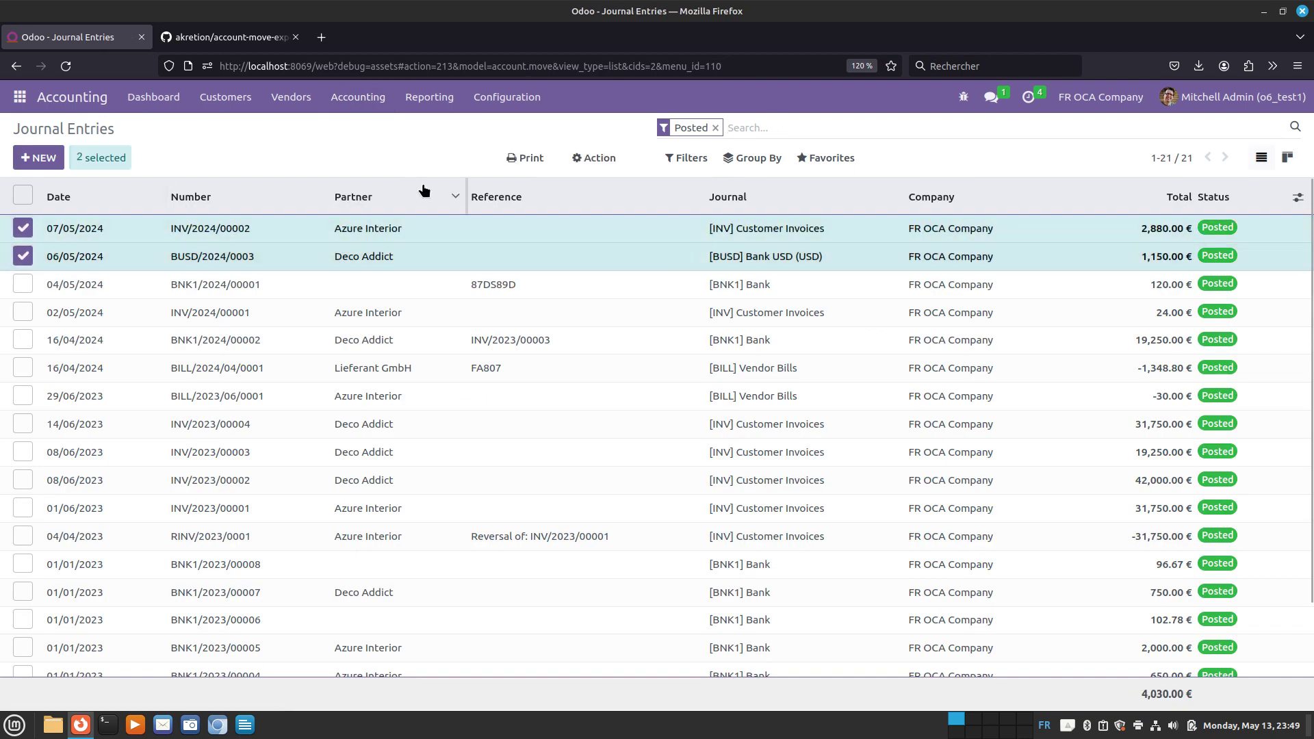
left_click(593, 158)
left_click(606, 189)
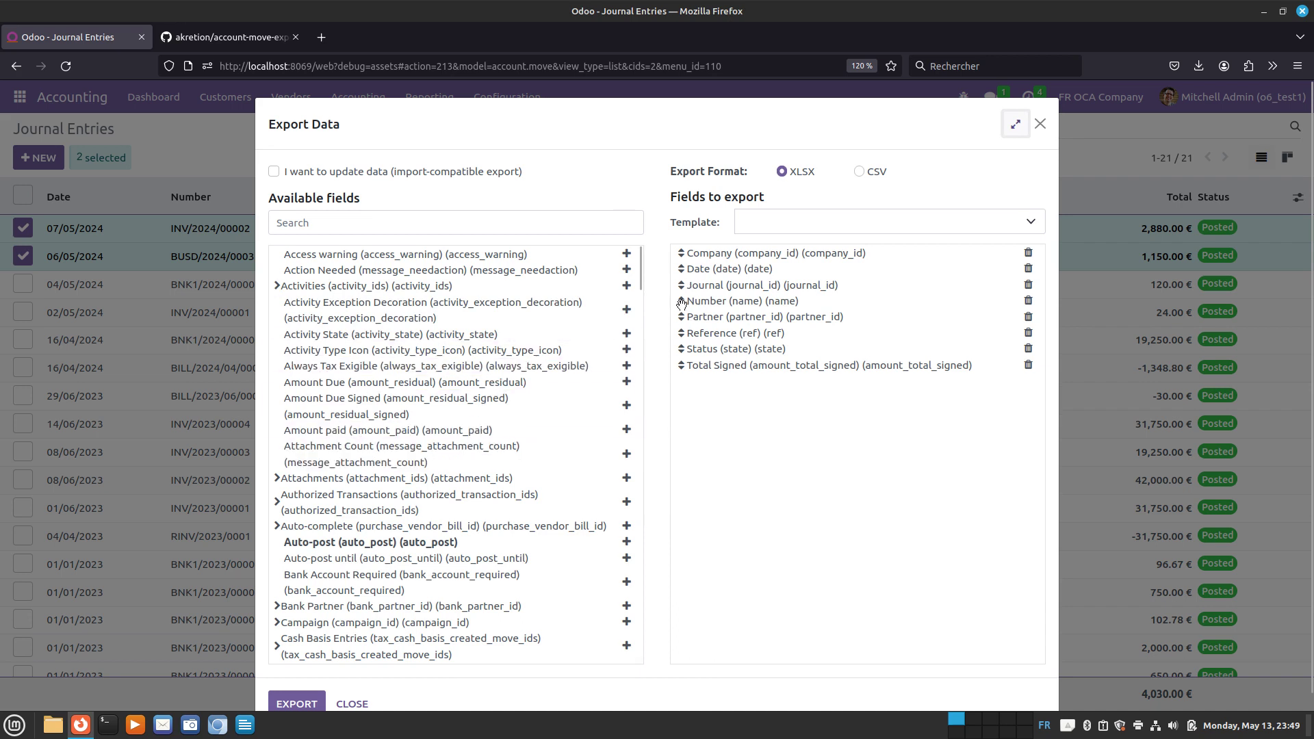
Move the Number field below Status, choose the CSV format, and close the data export without exporting
left_click_drag(681, 301, 682, 351)
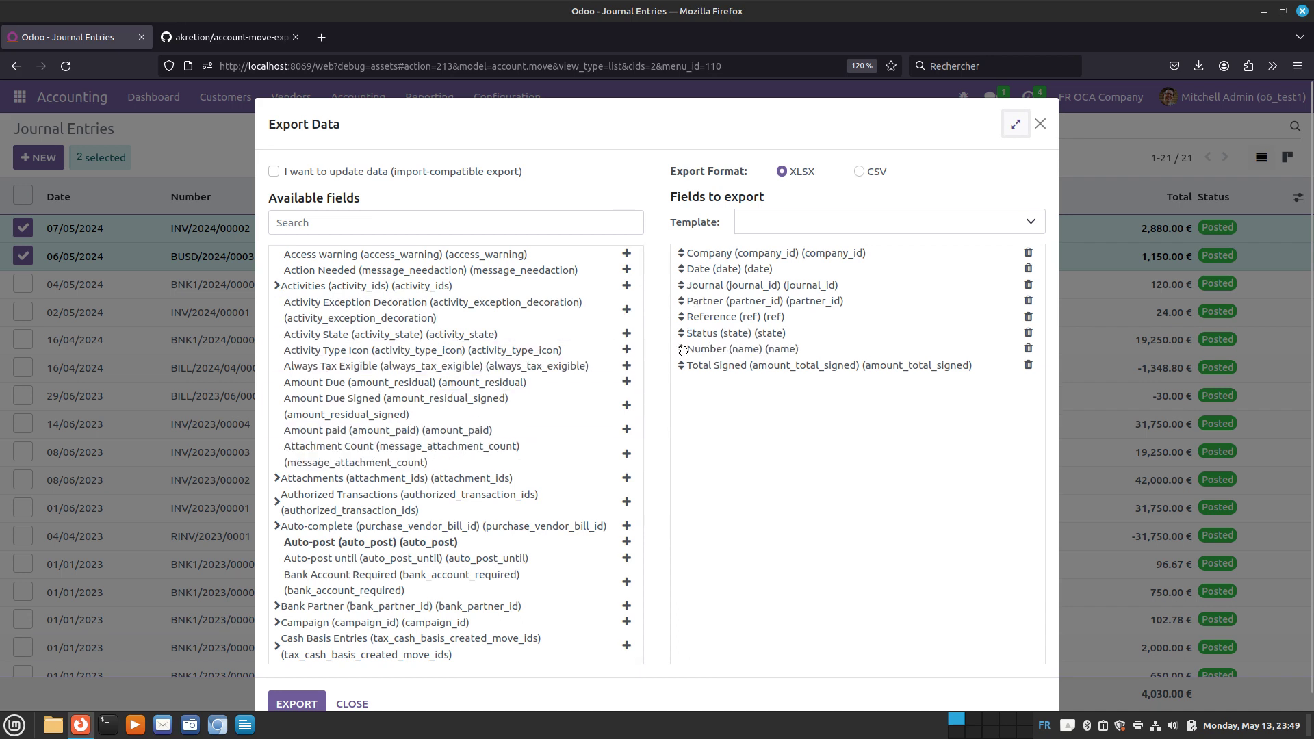
left_click(861, 167)
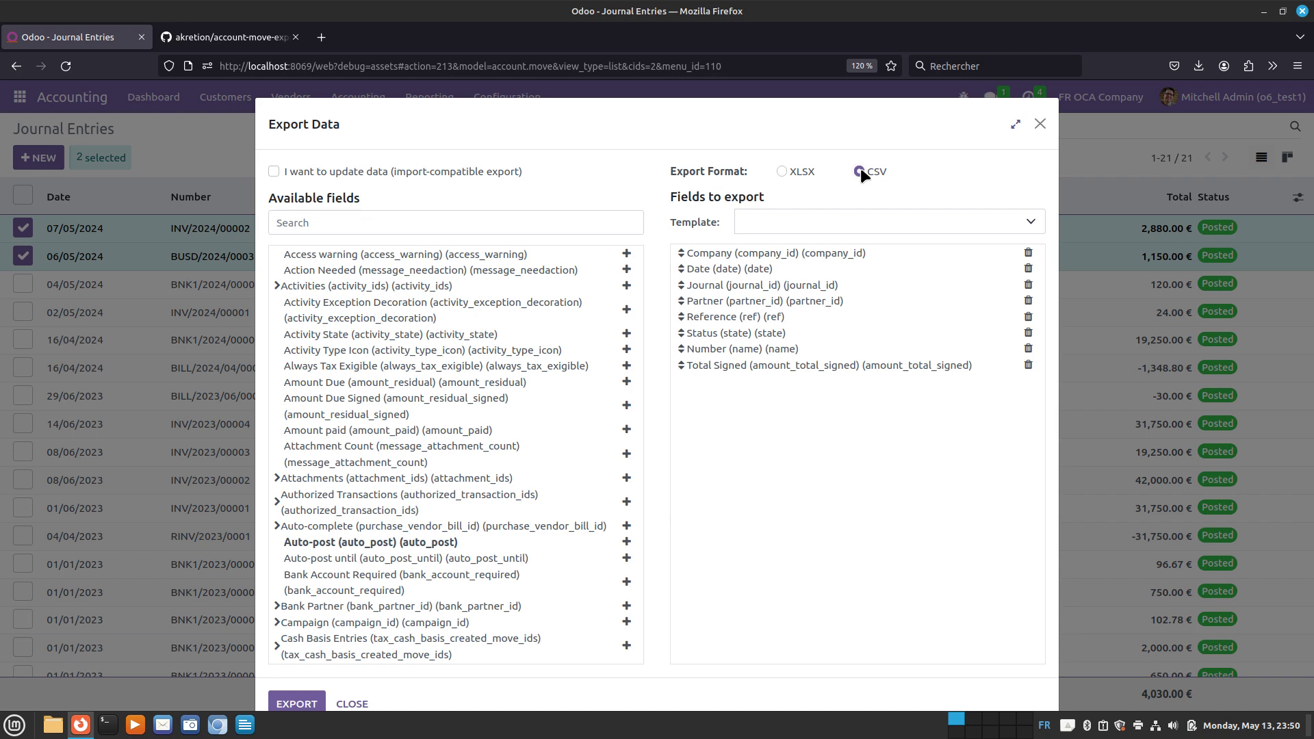
left_click(1039, 125)
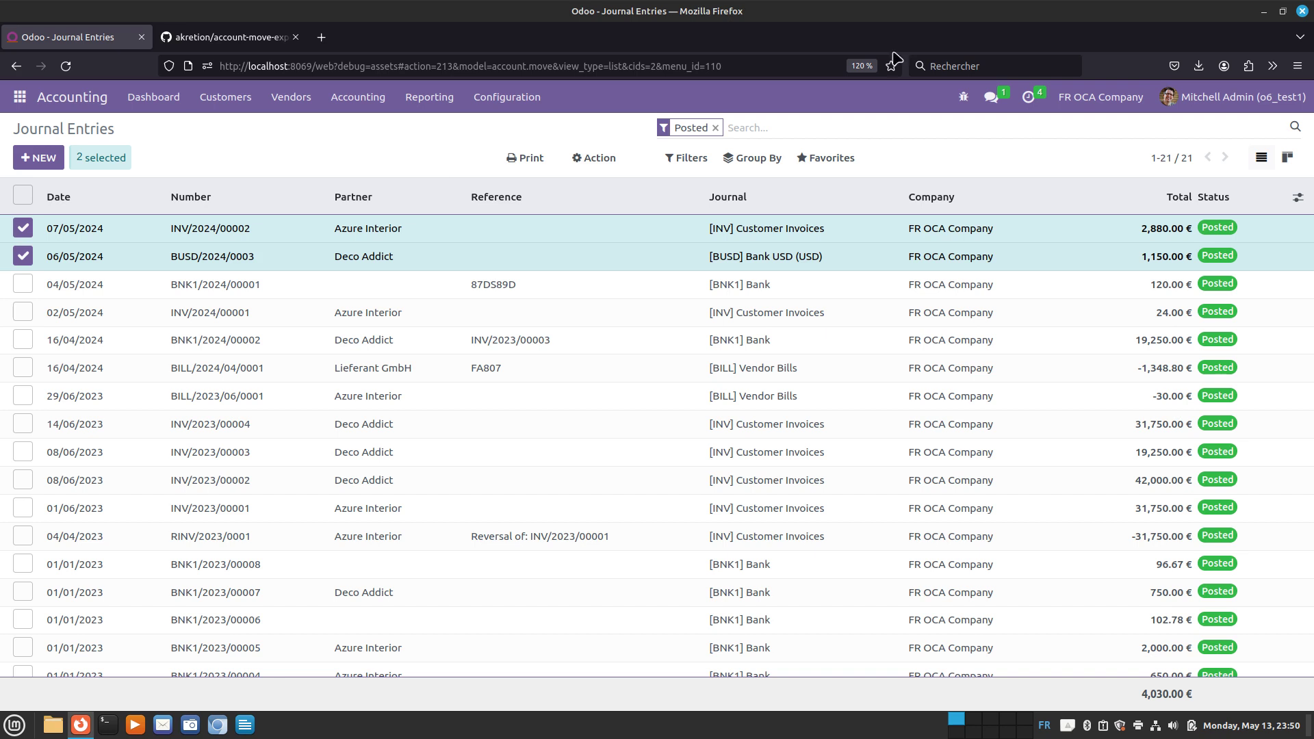
View the Journal Entries Exports list and check the Export field in the other info of journal entry BNK1/2024/00001
left_click(351, 100)
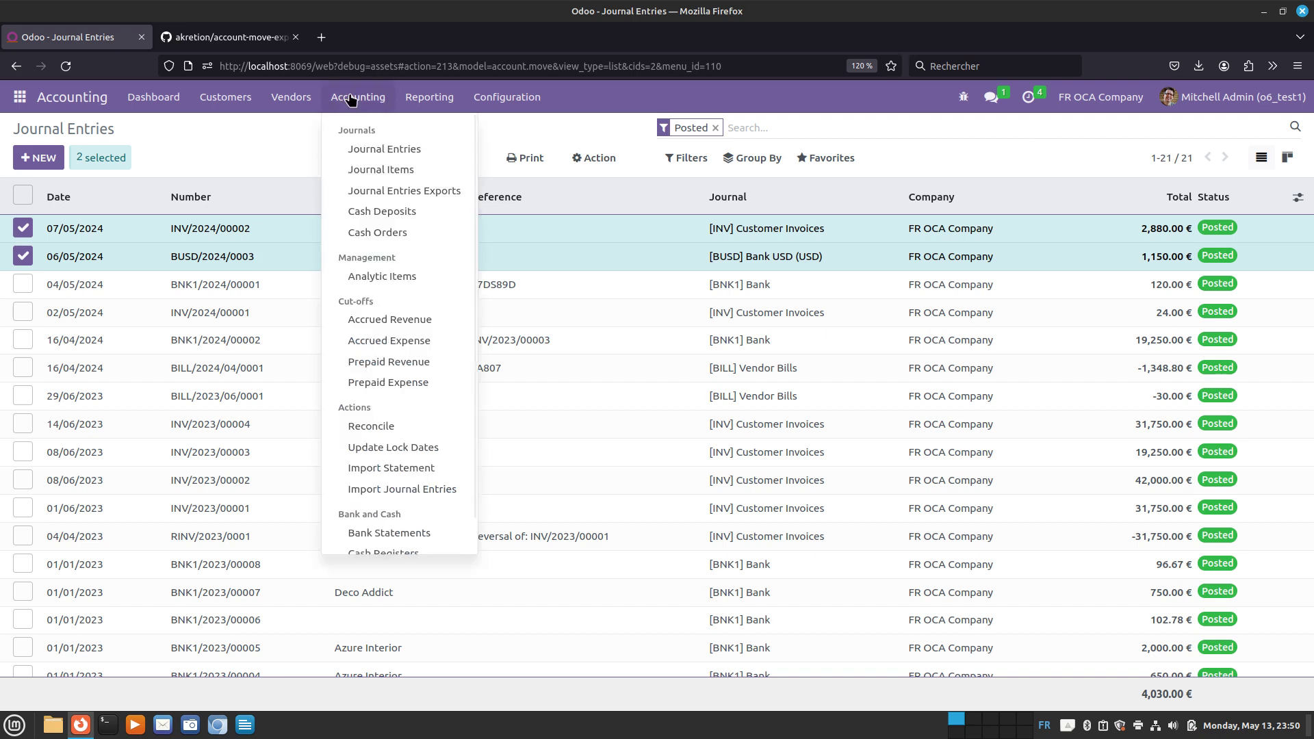
left_click(380, 193)
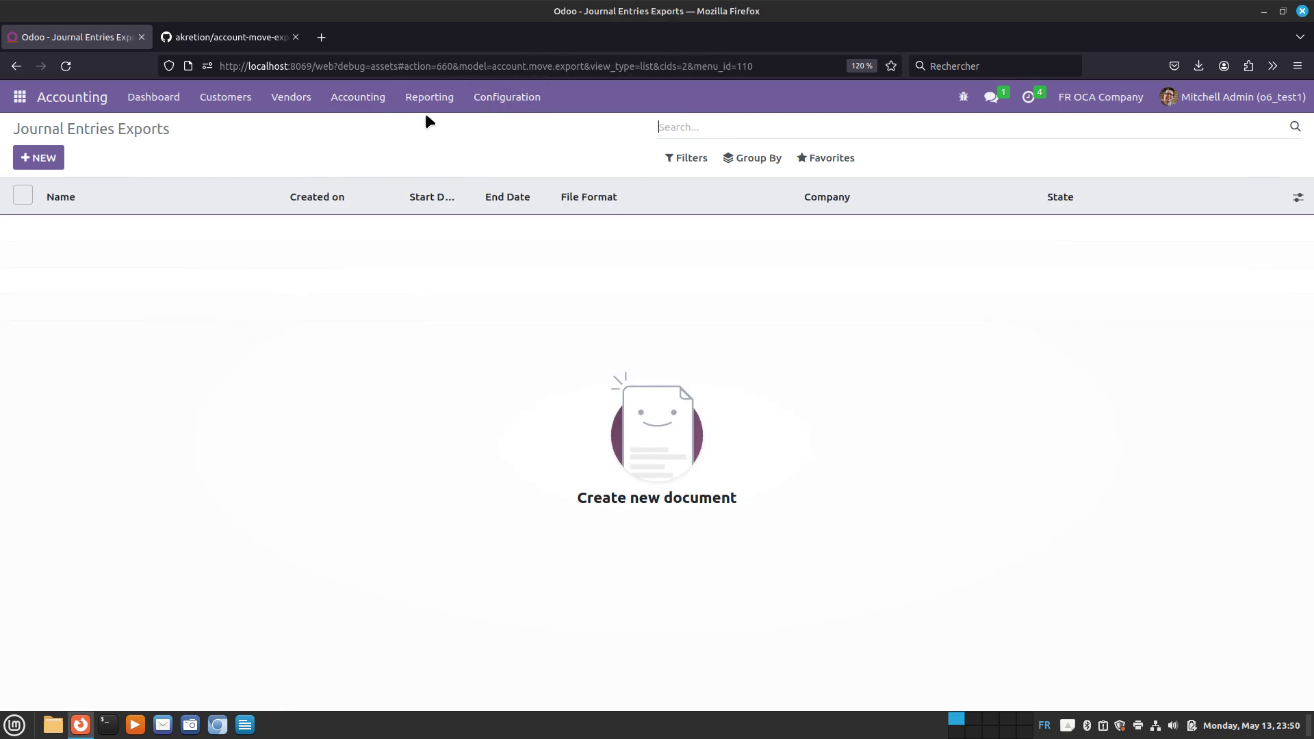
left_click(360, 109)
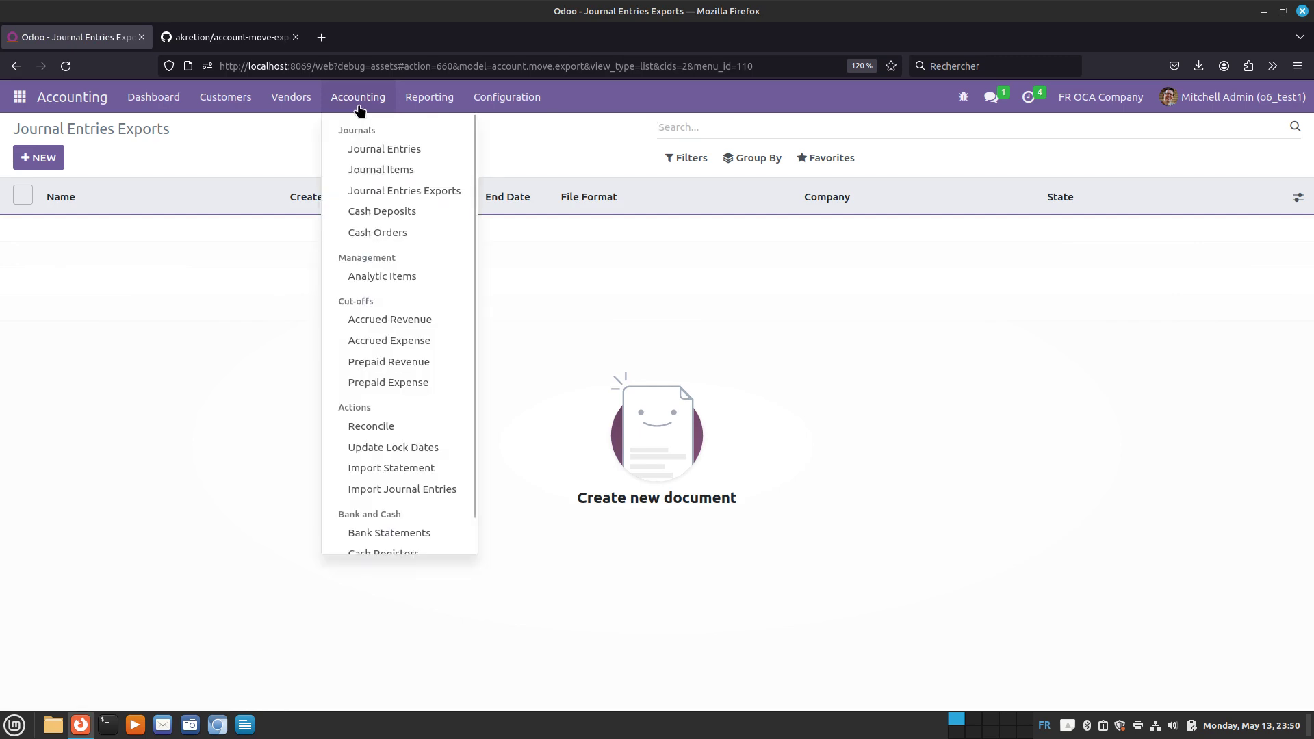
left_click(375, 152)
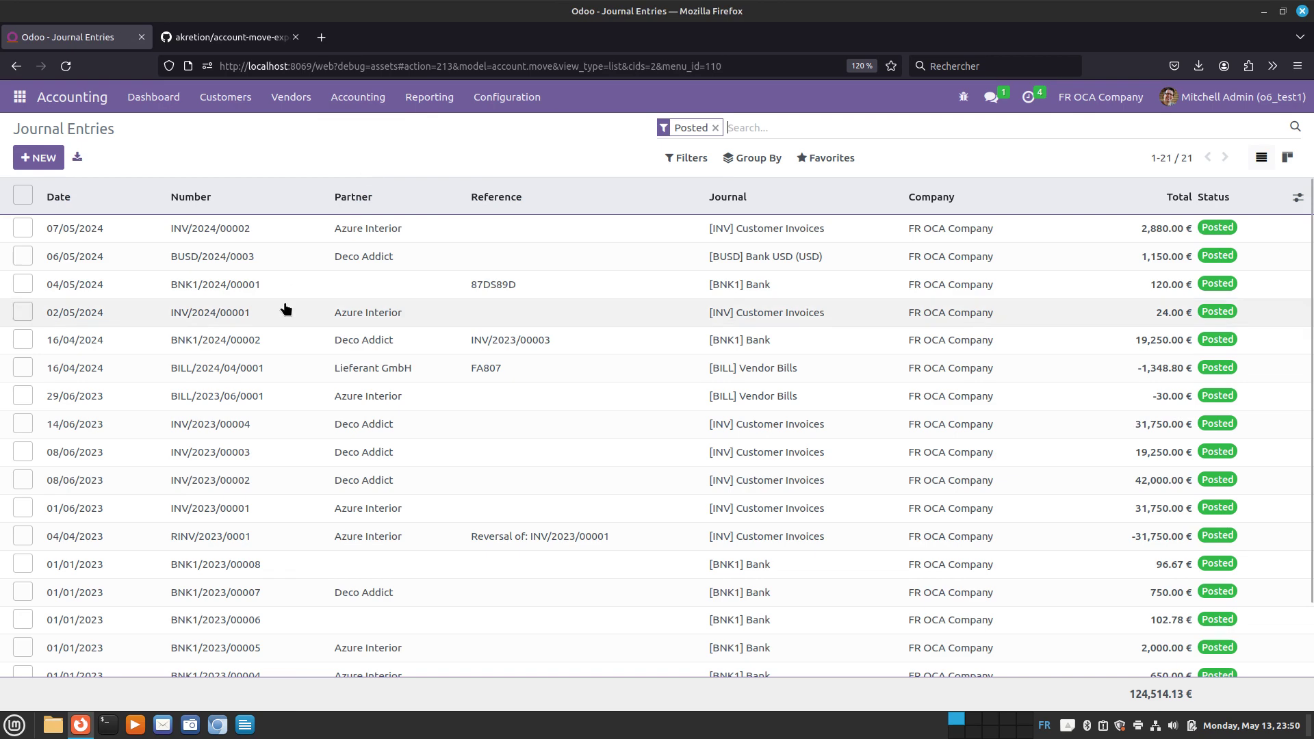
left_click(230, 287)
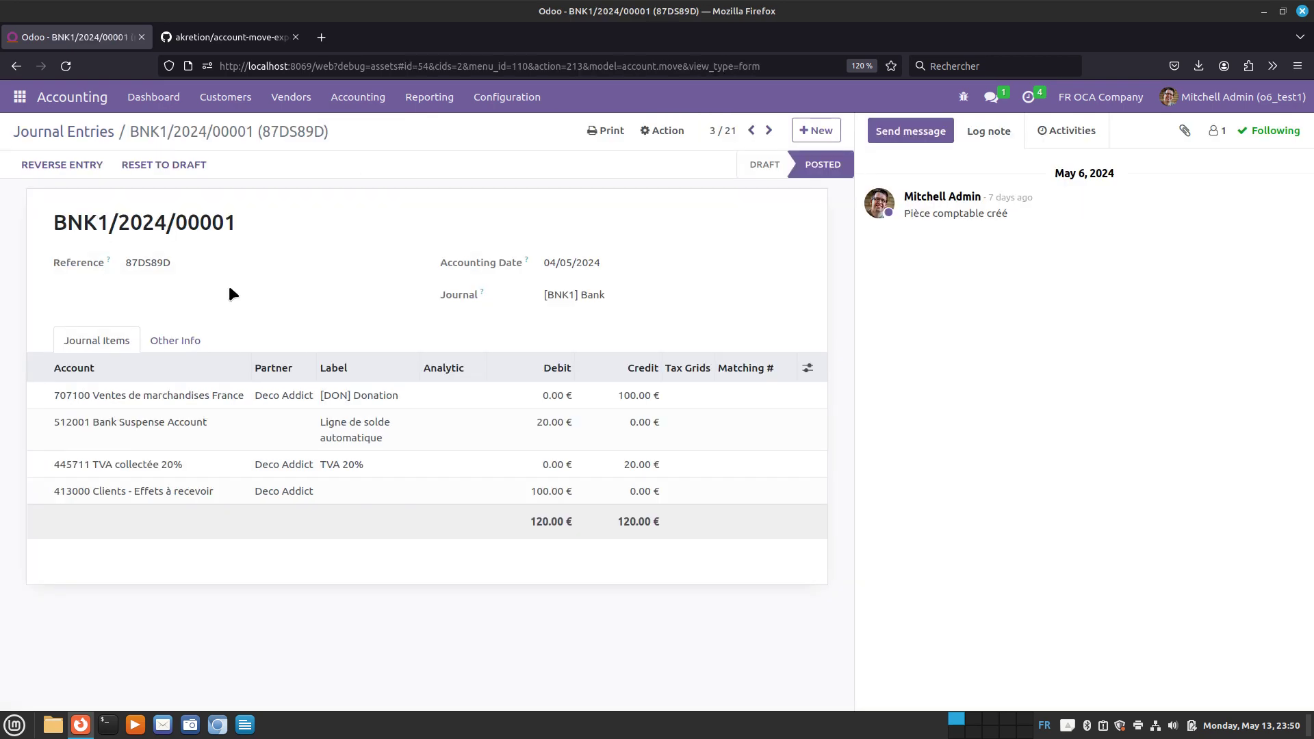
left_click(188, 349)
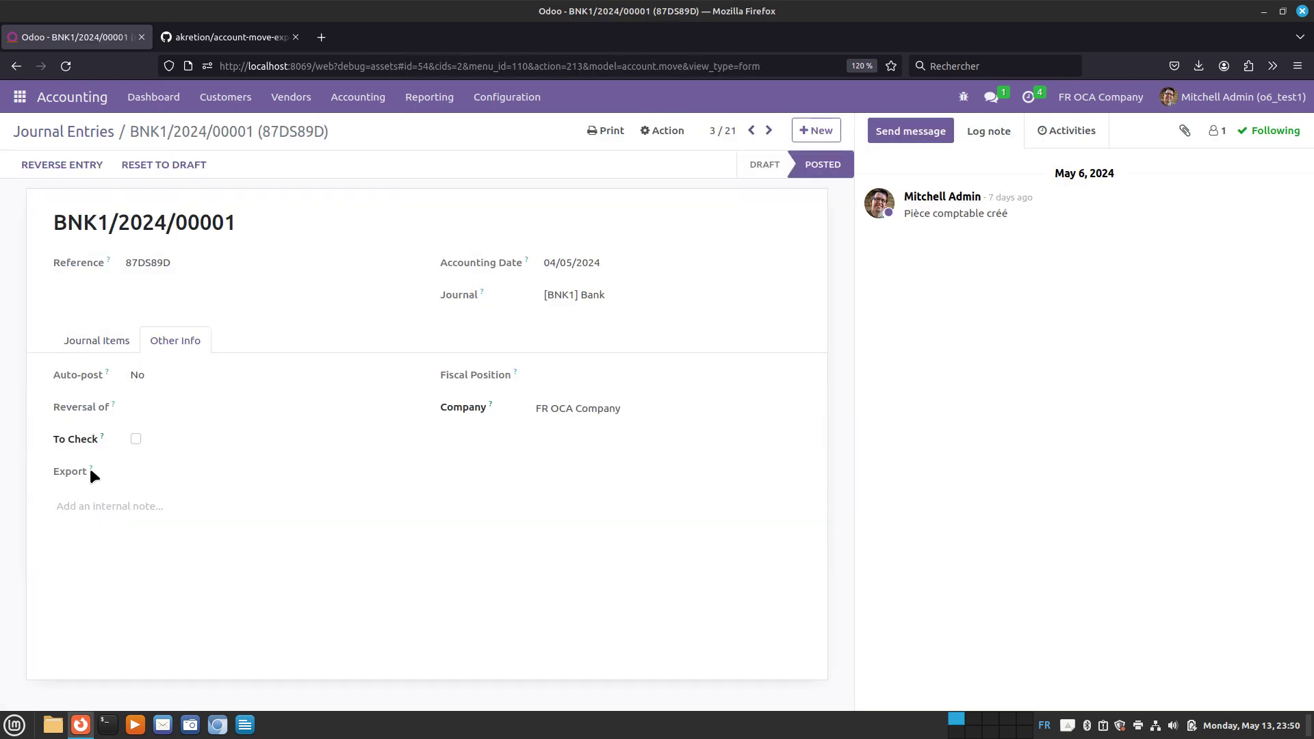
mouse_move(91, 471)
Create a new journal entries export and save it with its default settings
left_click(346, 104)
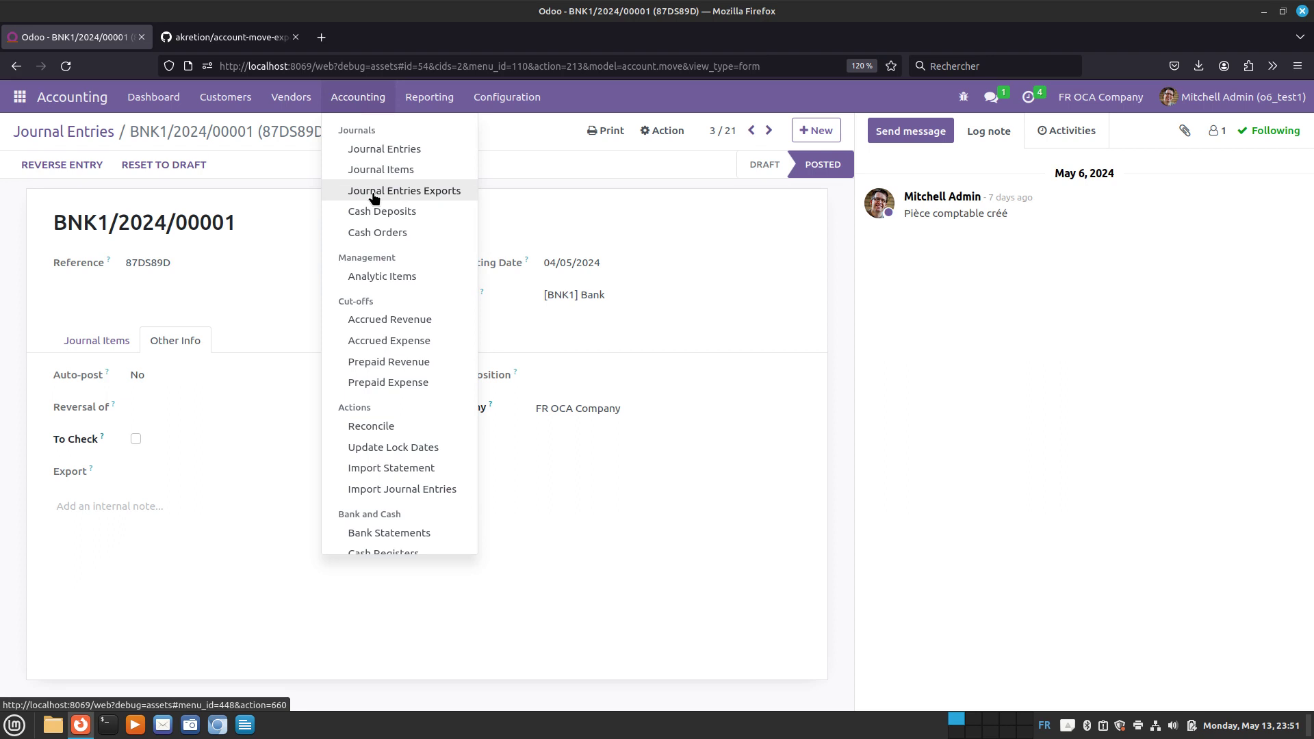
left_click(374, 194)
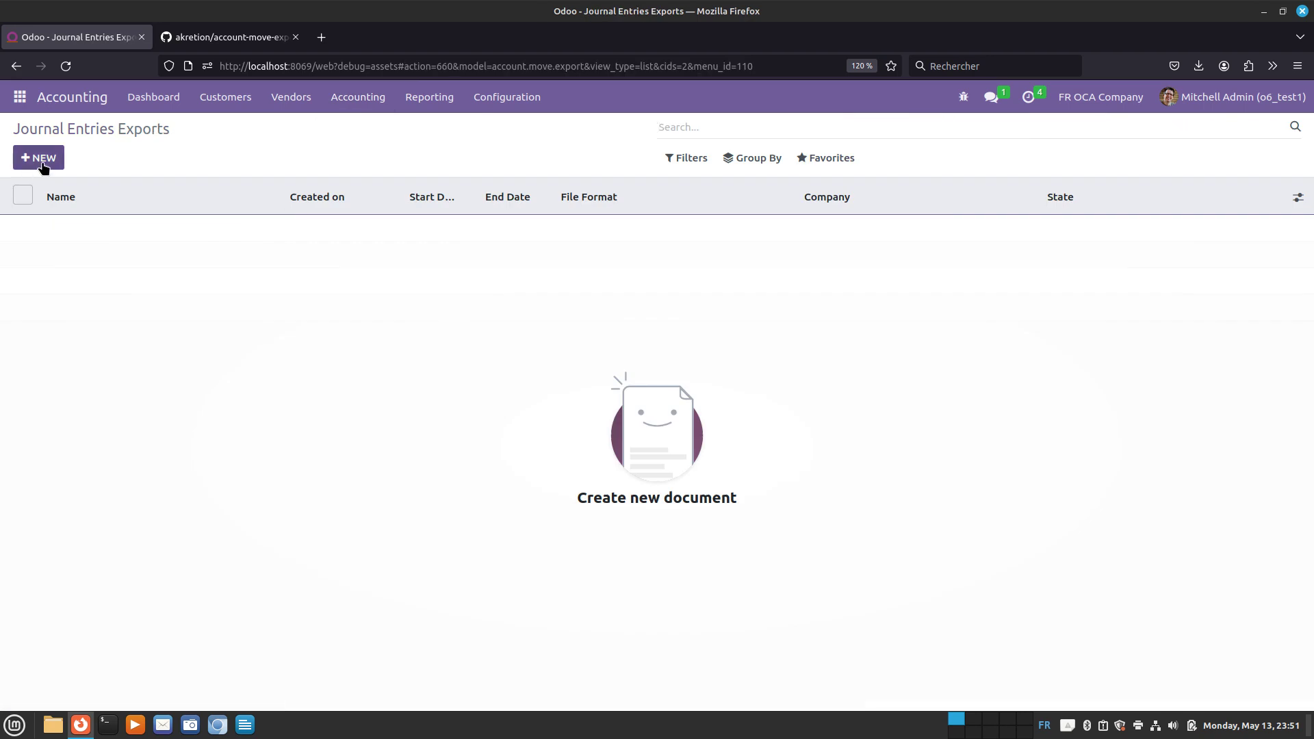
left_click(41, 160)
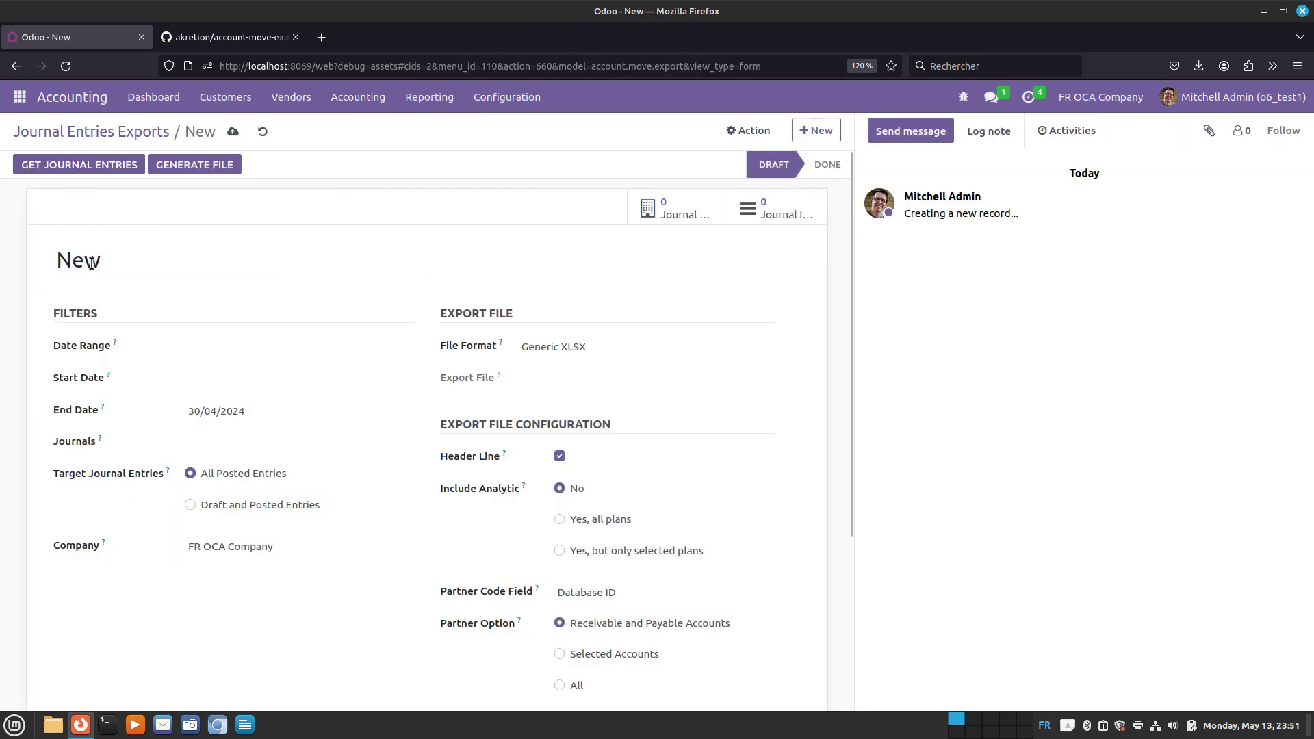
left_click(232, 131)
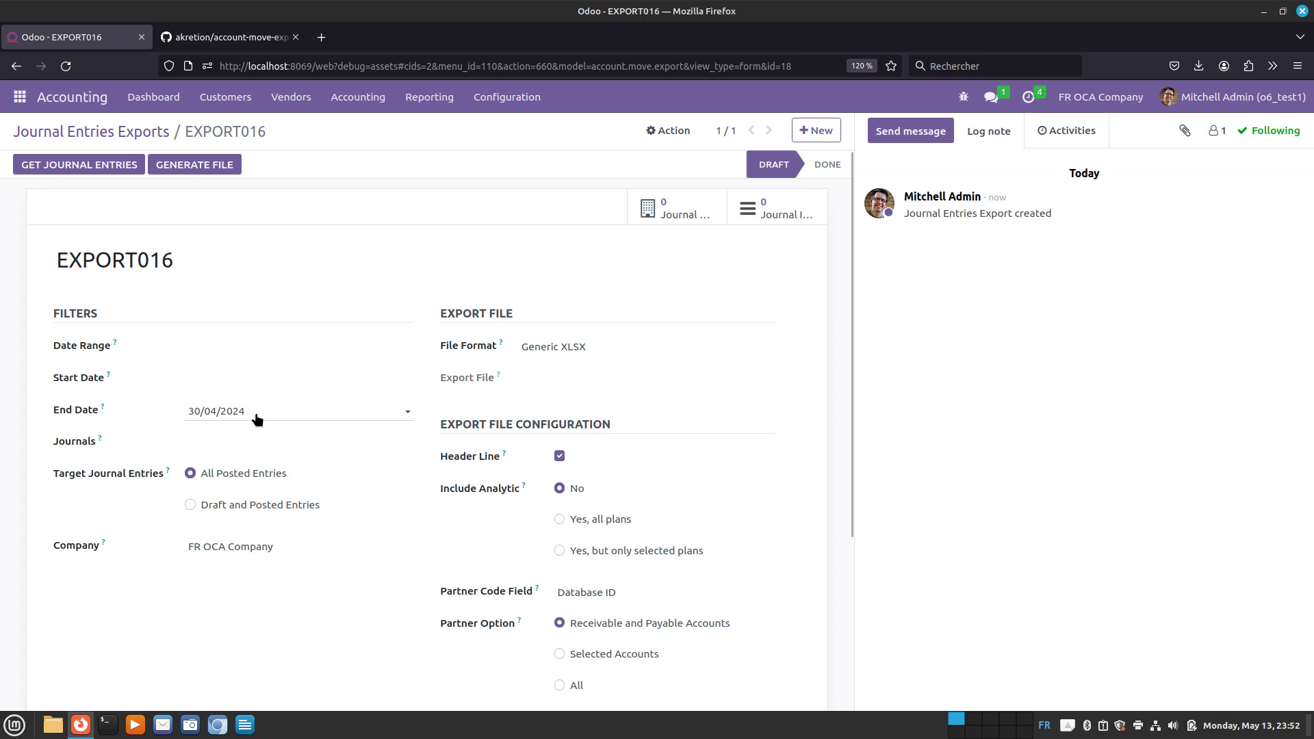
Retrieve the matching journal entries into the new export and review the resulting list
left_click(74, 166)
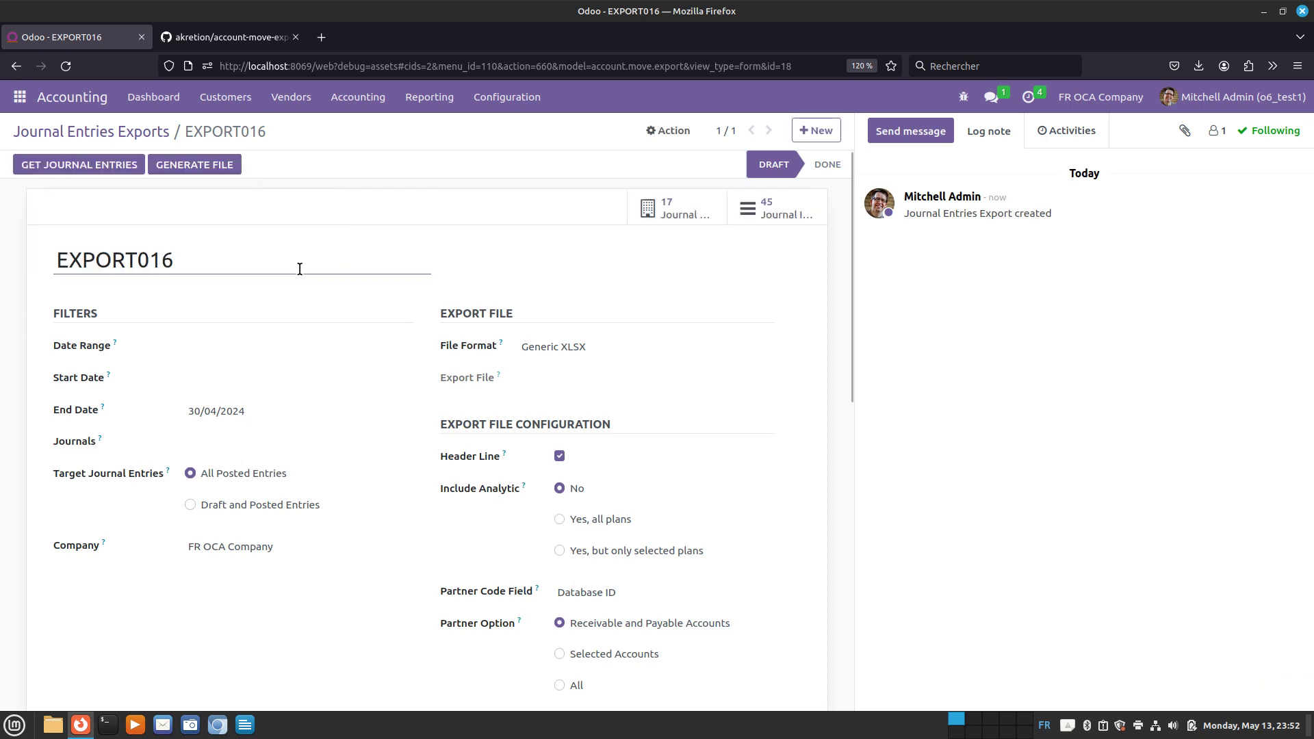
scroll(300, 269, "down", 8)
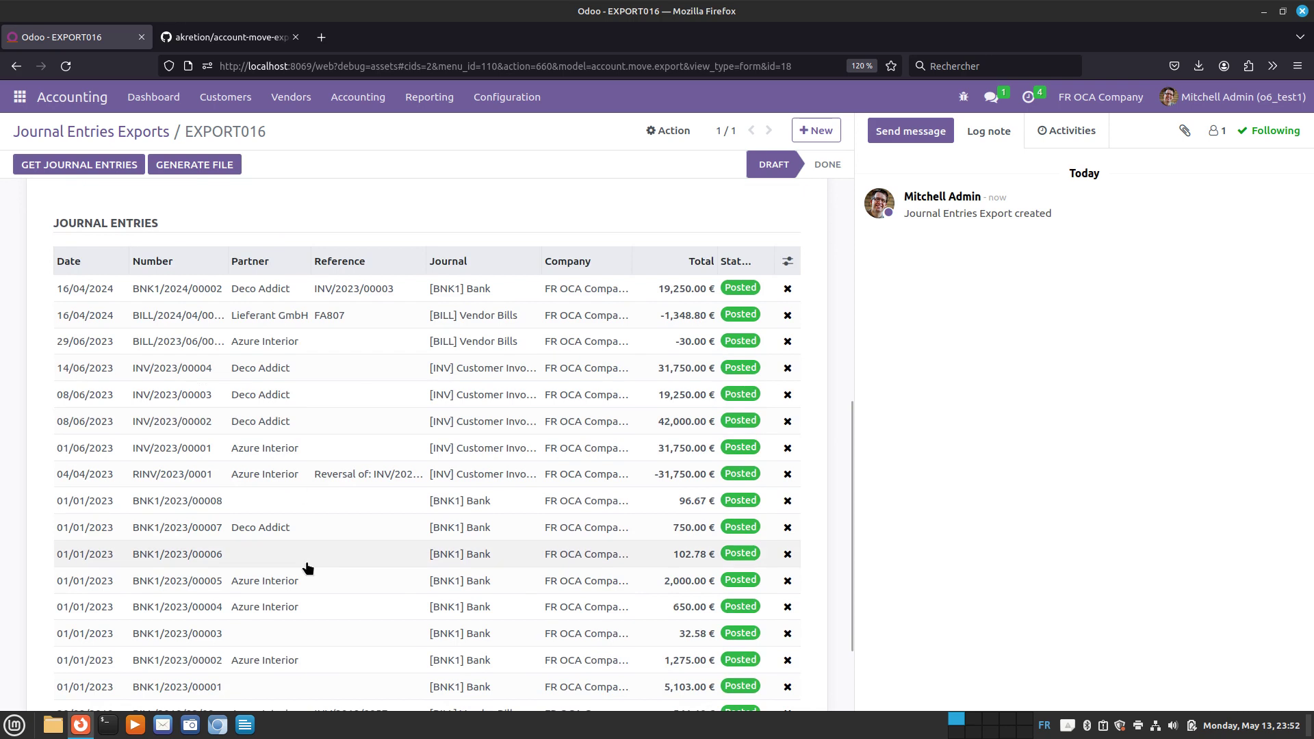
scroll(307, 568, "down", 3)
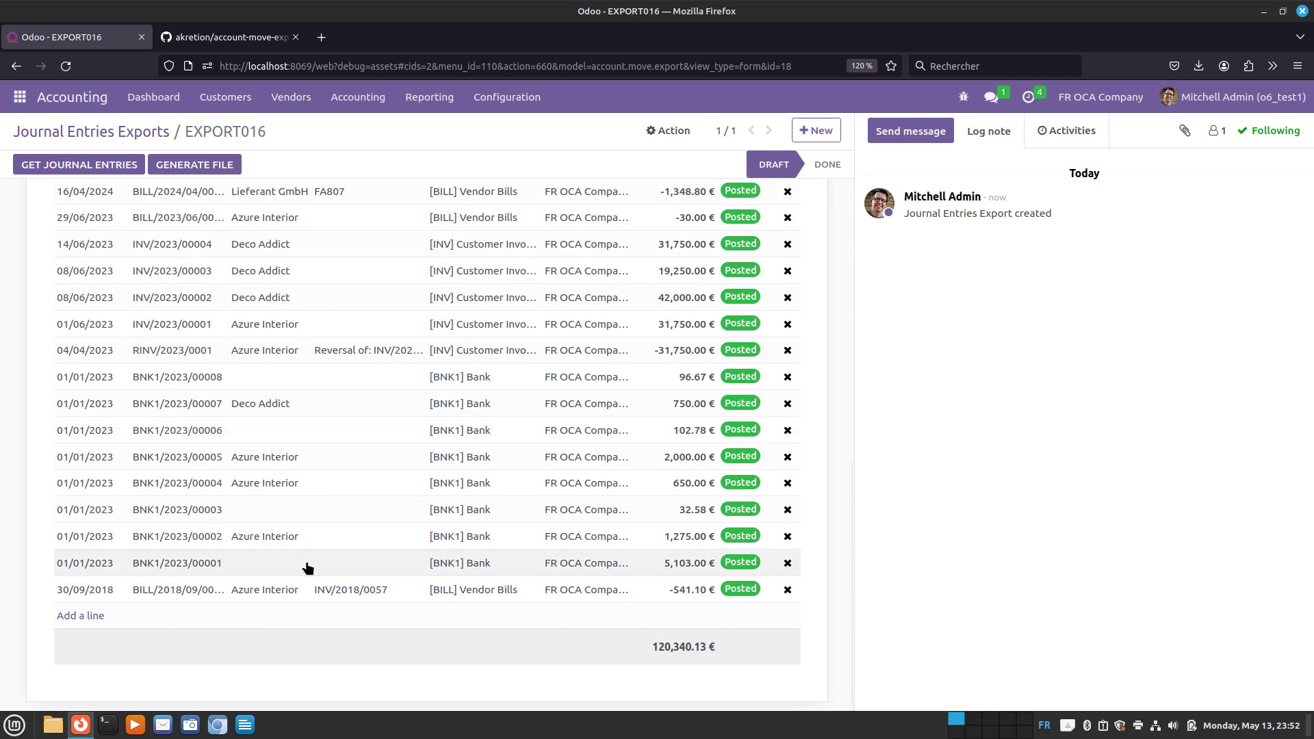
scroll(308, 568, "up", 10)
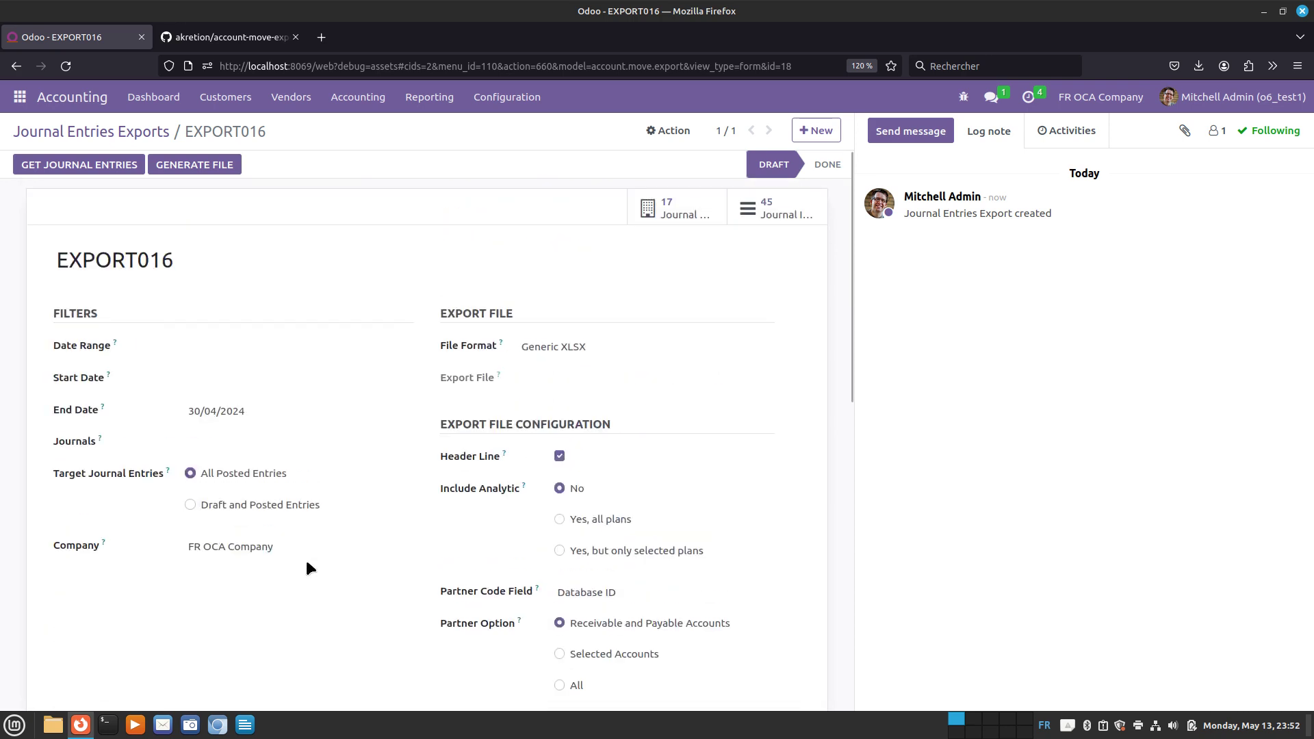
Examine the journal entries and the journal items linked to the export, returning to its form
left_click(688, 206)
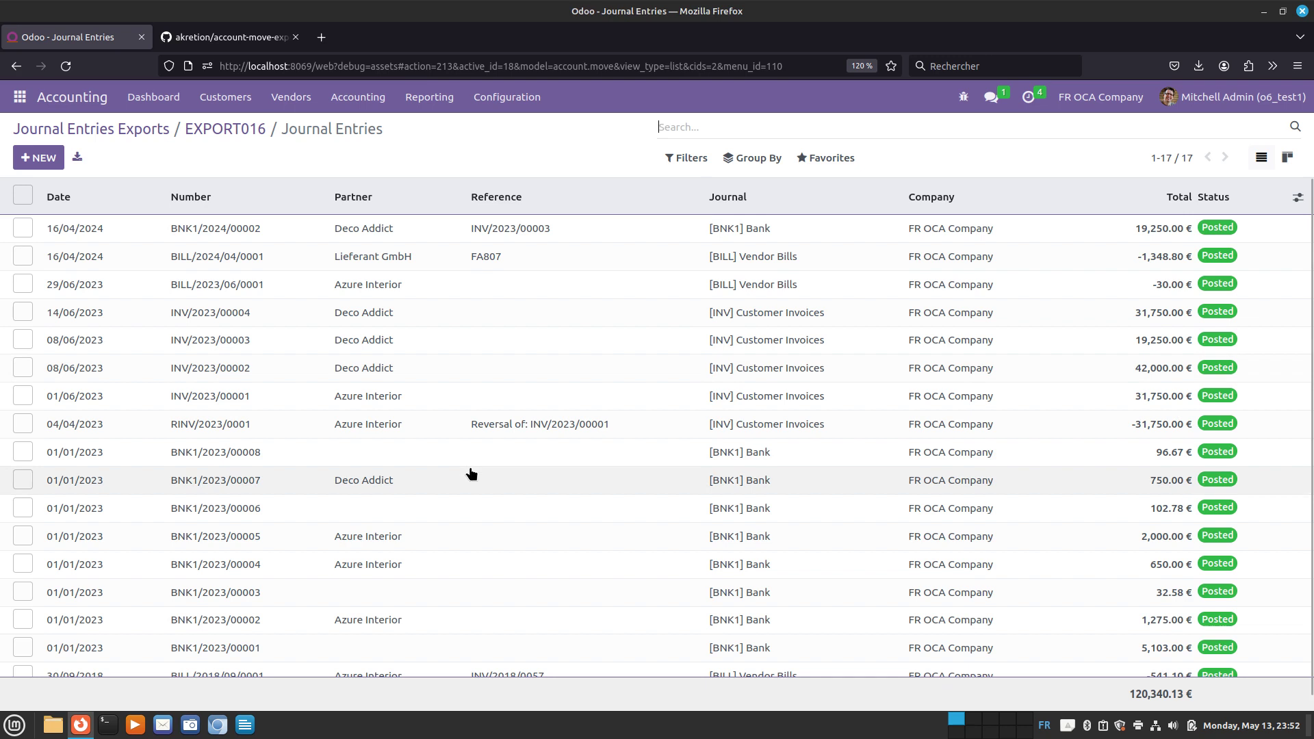
scroll(470, 470, "down", 1)
scroll(470, 470, "up", 1)
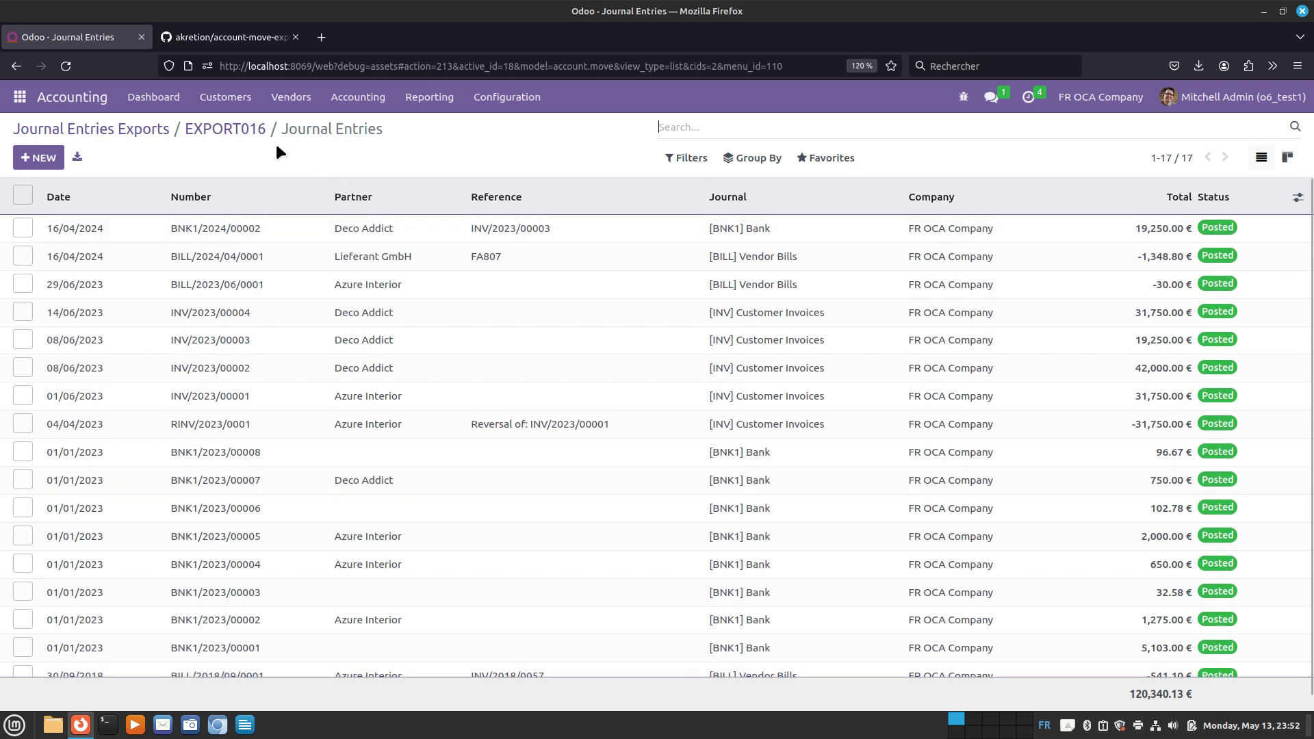
left_click(232, 130)
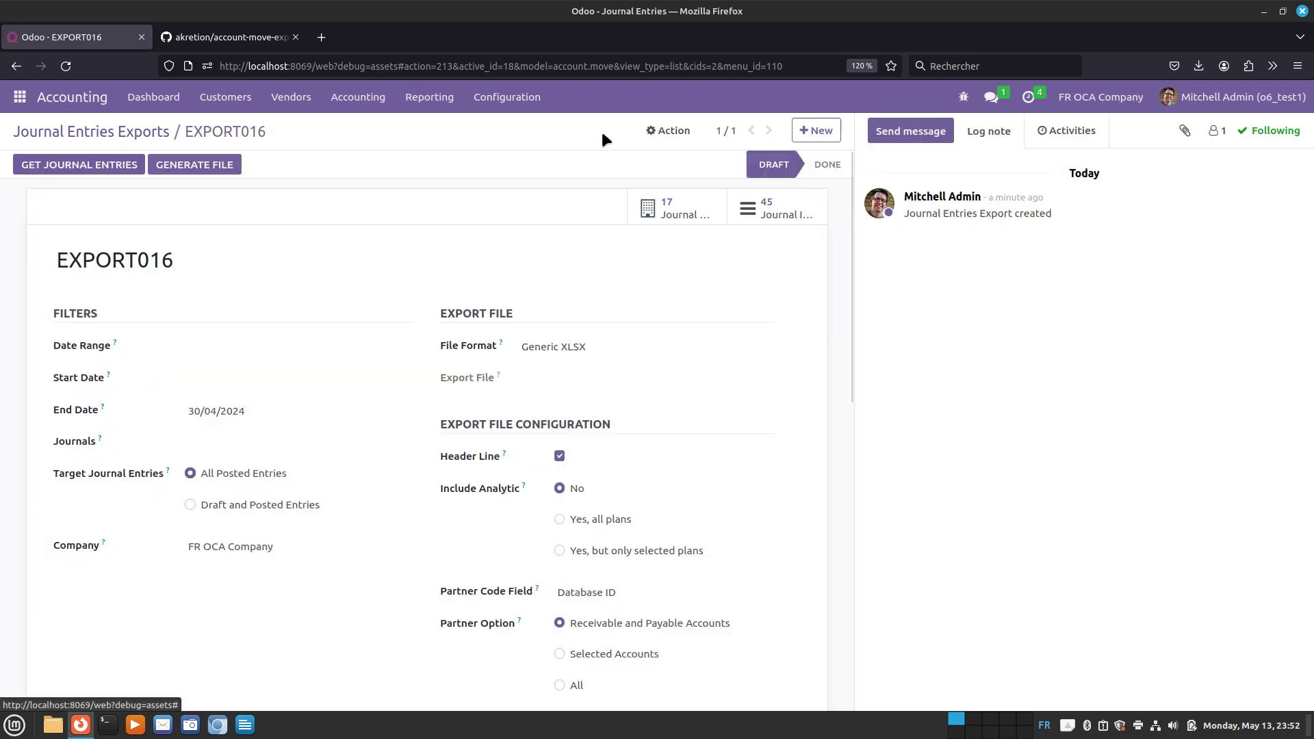
left_click(788, 202)
scroll(507, 343, "down", 10)
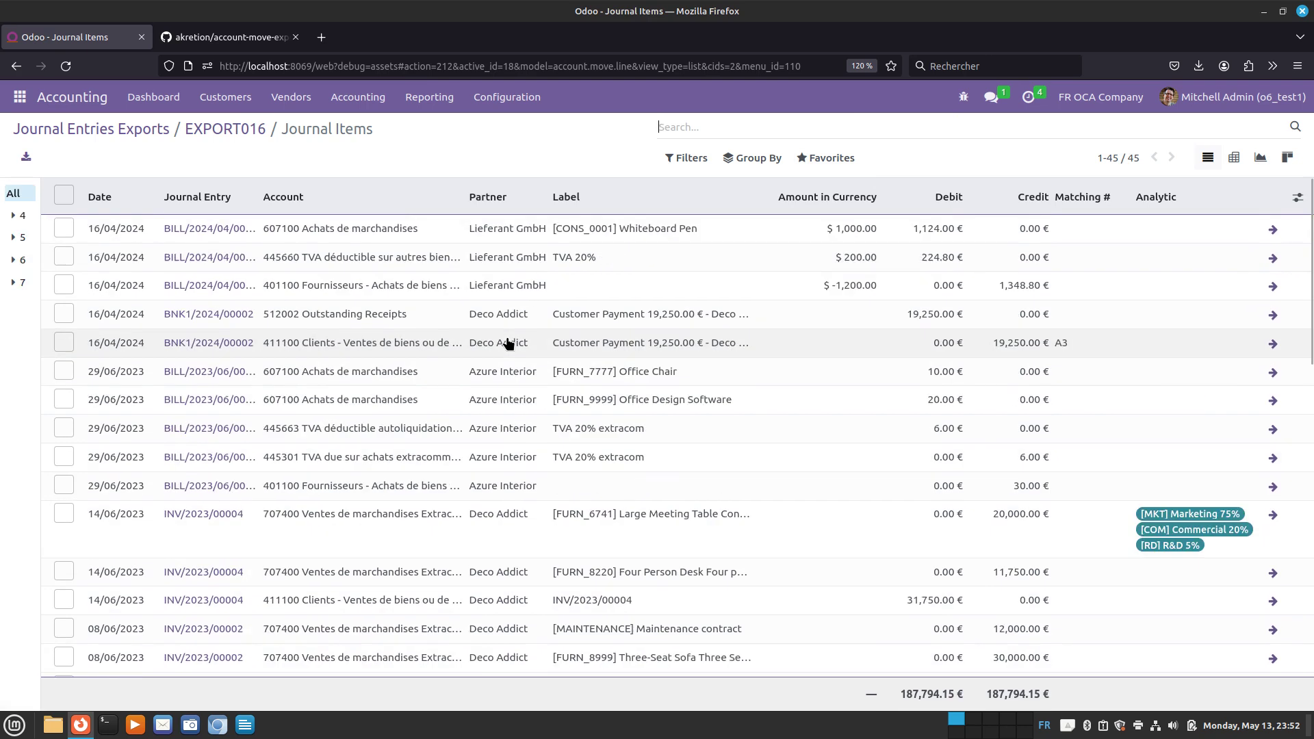
left_click(231, 133)
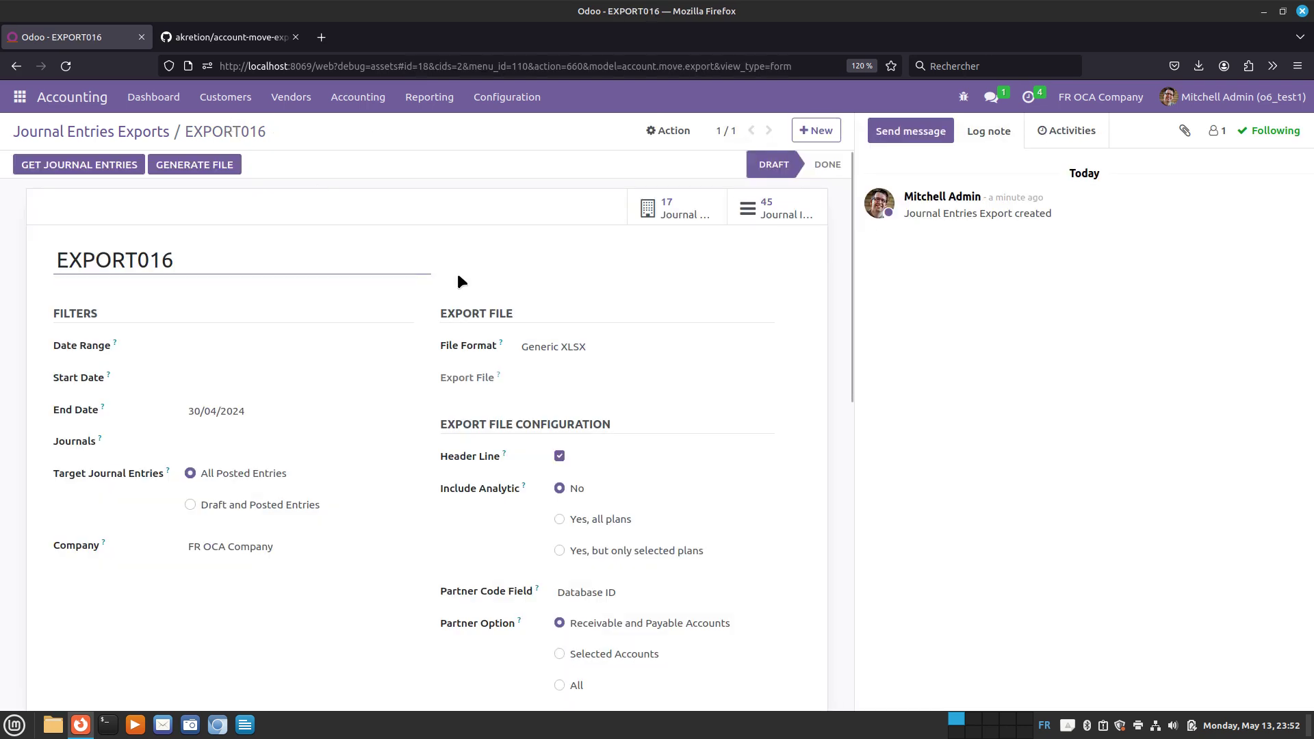
Set the export's file format to Generic CSV and review its encoding, field delimiter and decimal separator, keeping ISO-8859-15, coma and dot
left_click(568, 347)
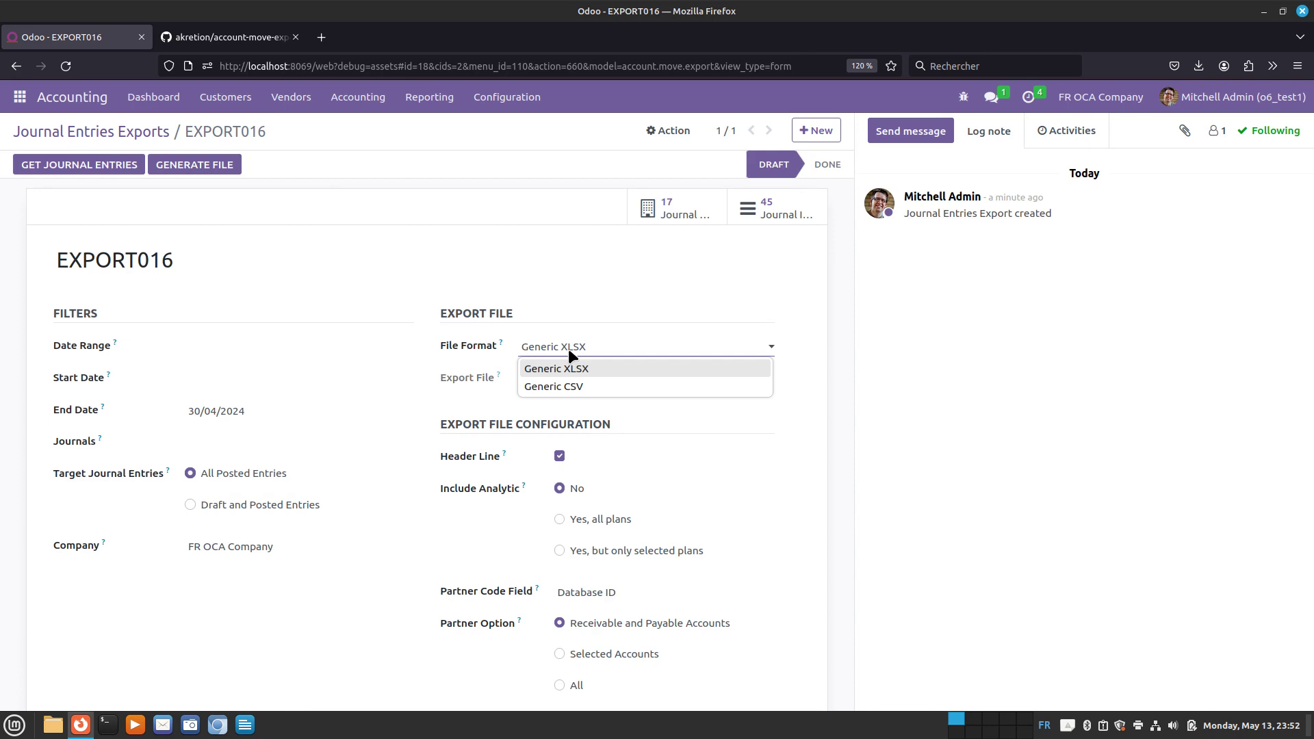
left_click(583, 388)
scroll(712, 428, "down", 5)
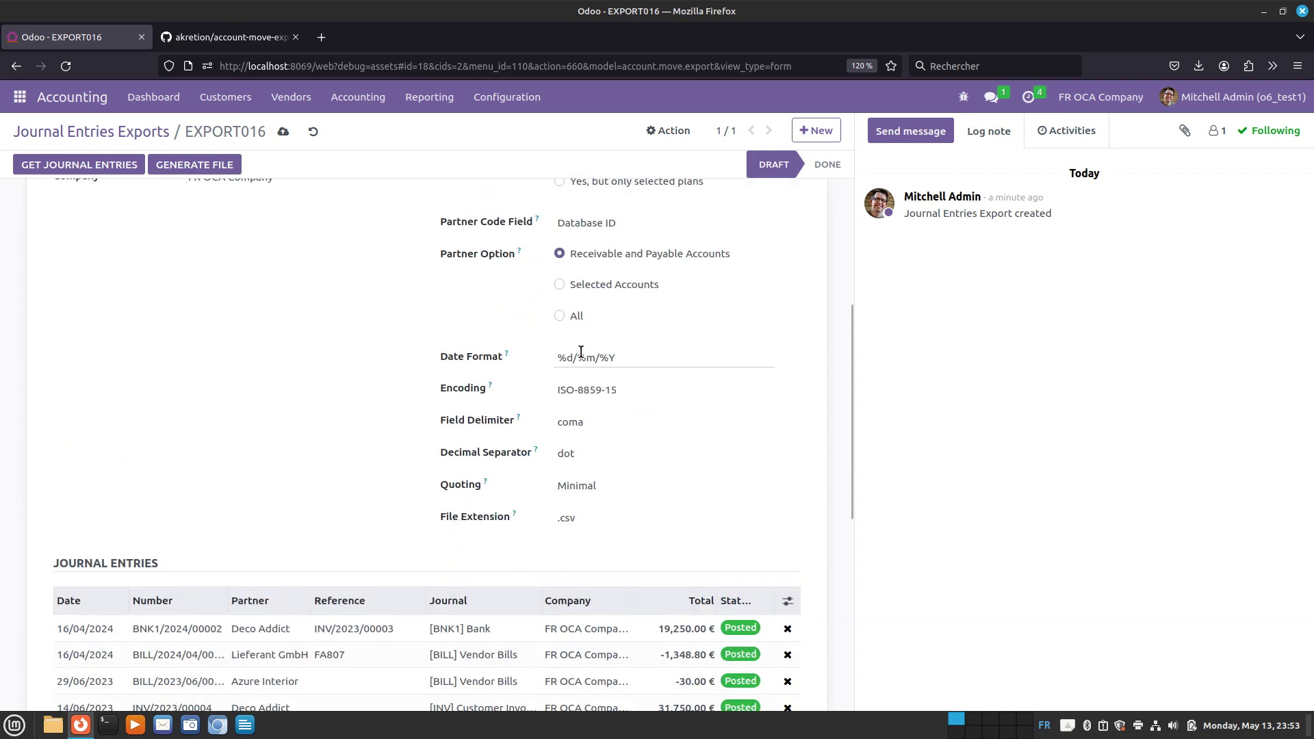
left_click(596, 390)
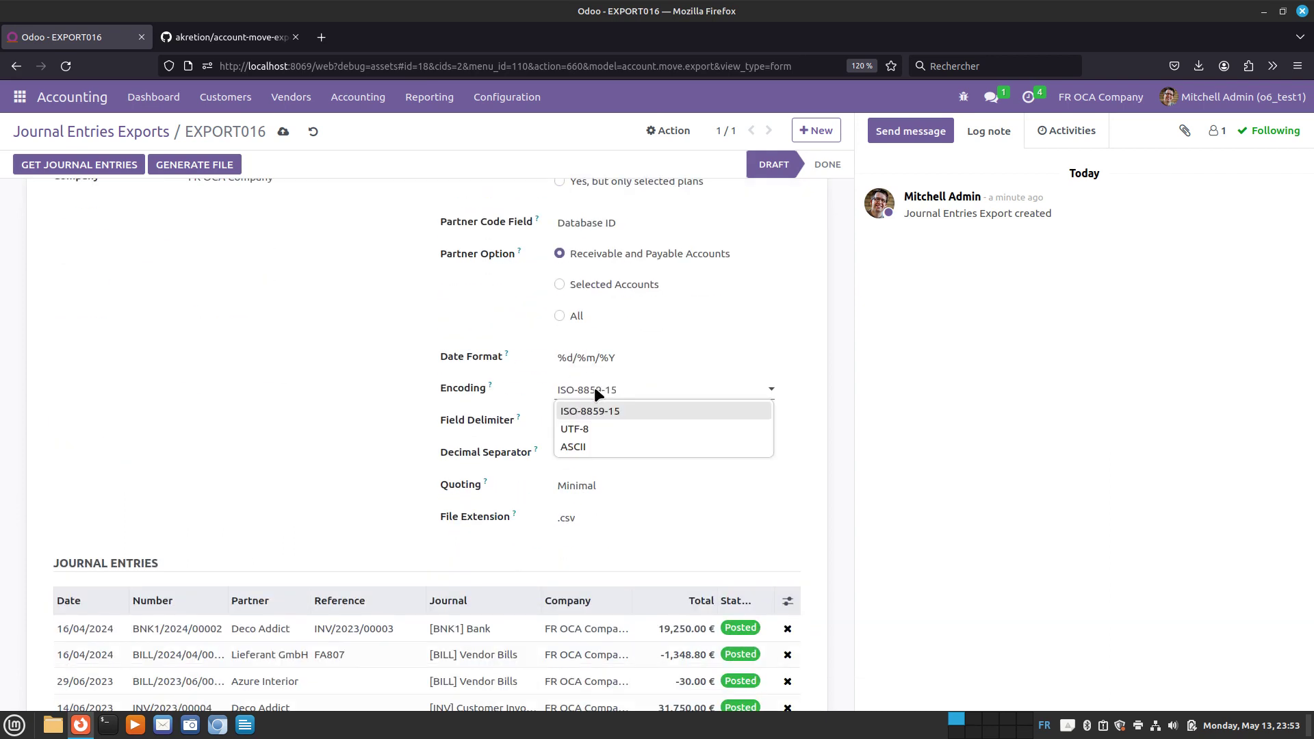
left_click(590, 412)
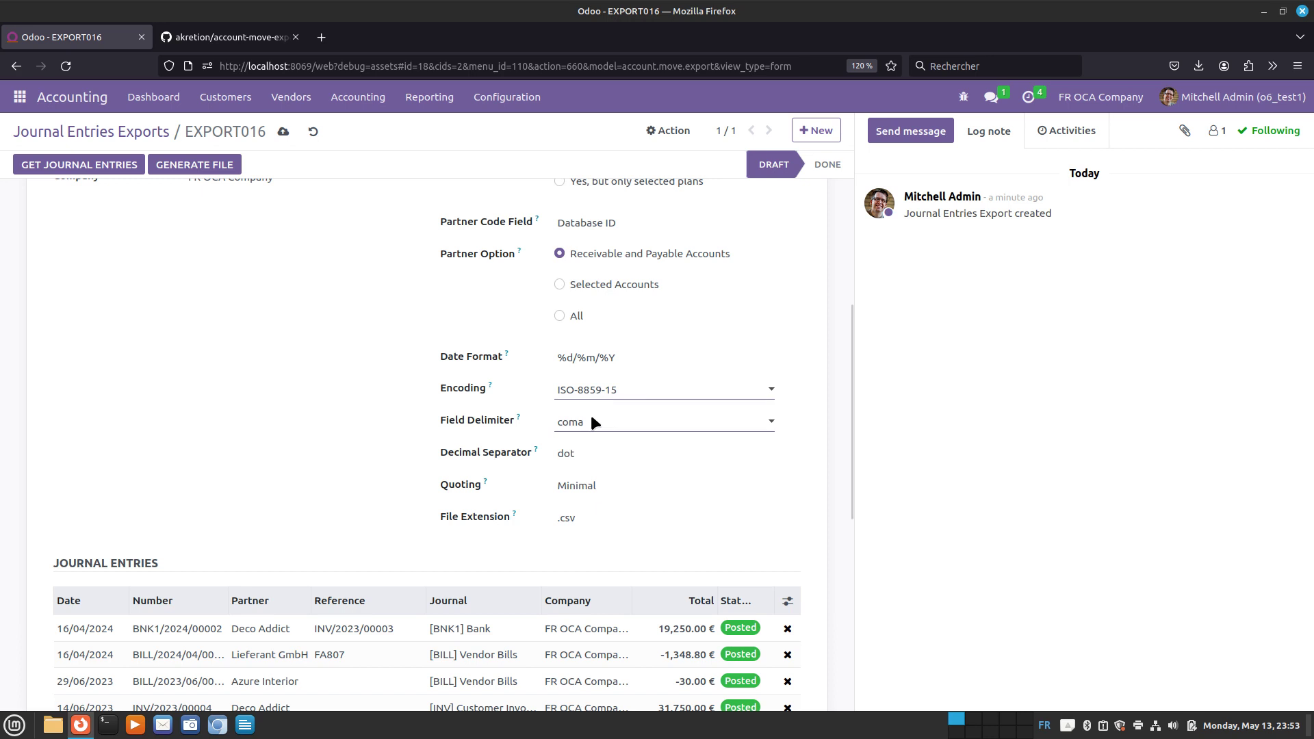
left_click(590, 413)
left_click(591, 421)
left_click(587, 454)
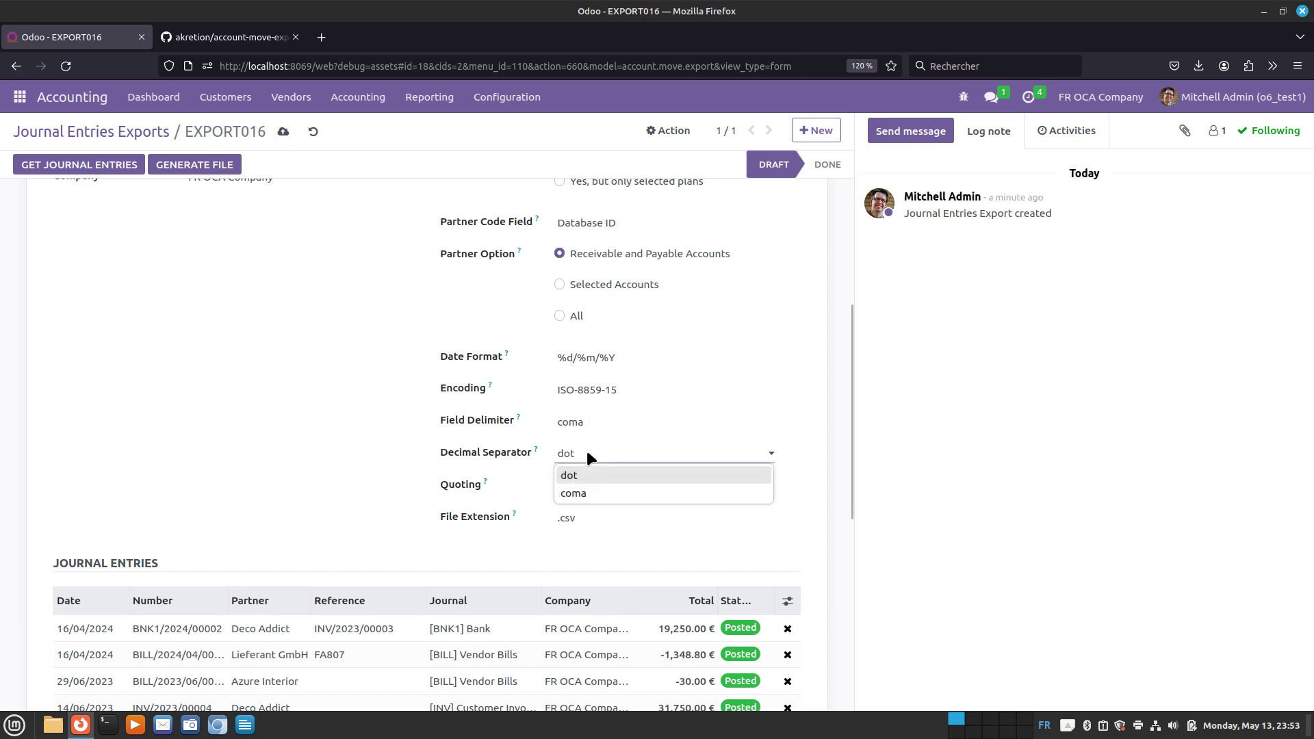
left_click(586, 451)
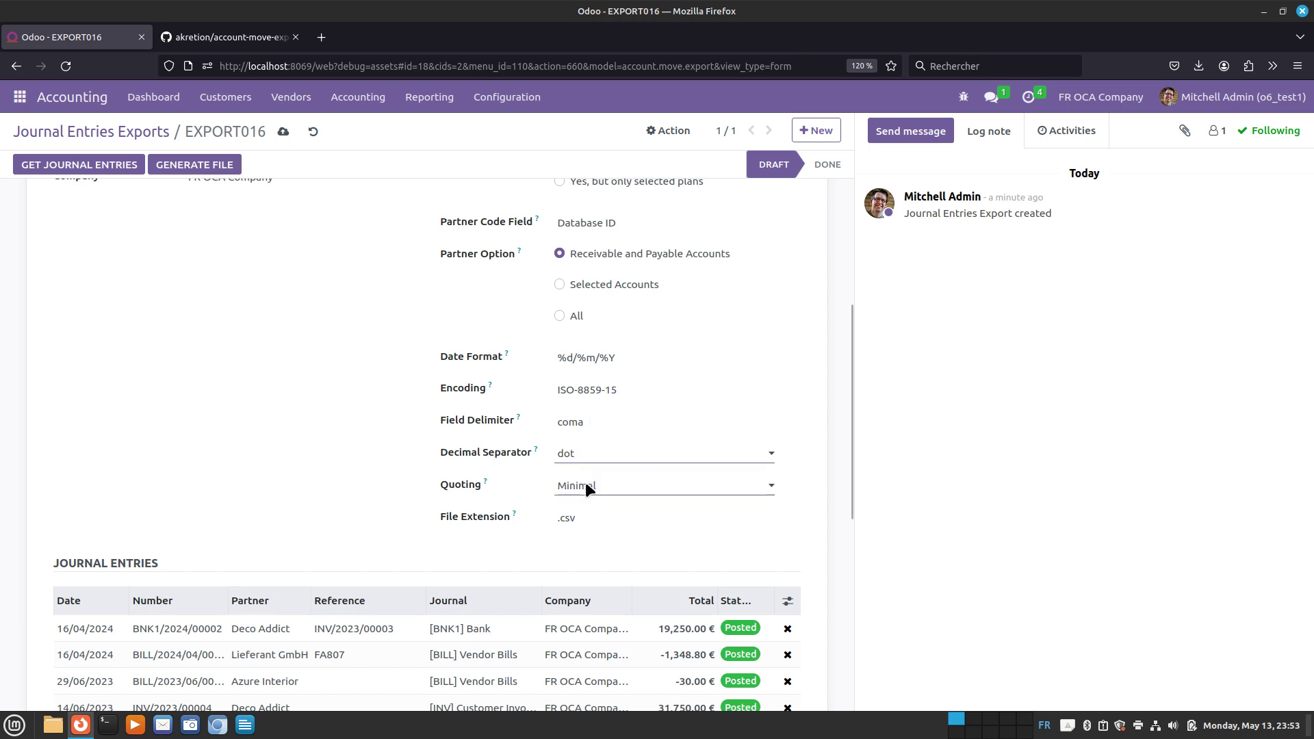
Review the quoting and file extension options of the CSV export, keeping Minimal and .csv
left_click(586, 482)
left_click(586, 482)
left_click(584, 514)
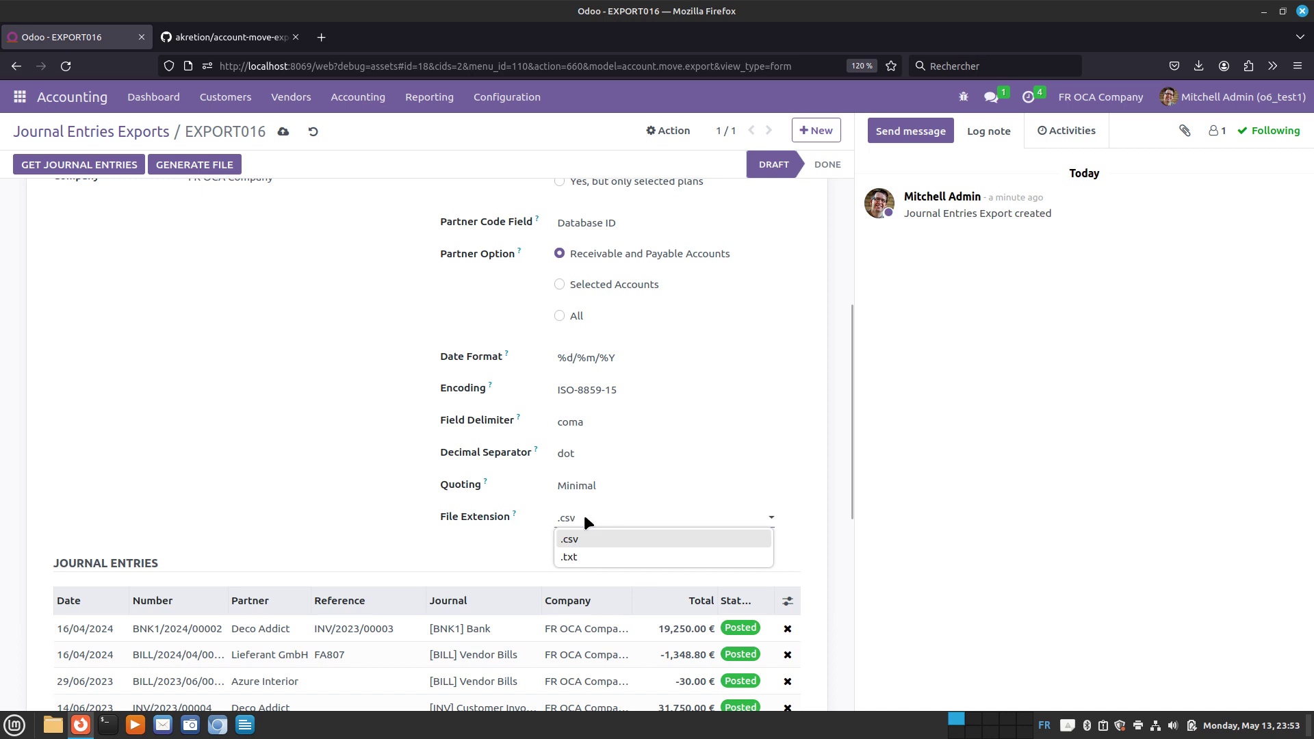
left_click(584, 516)
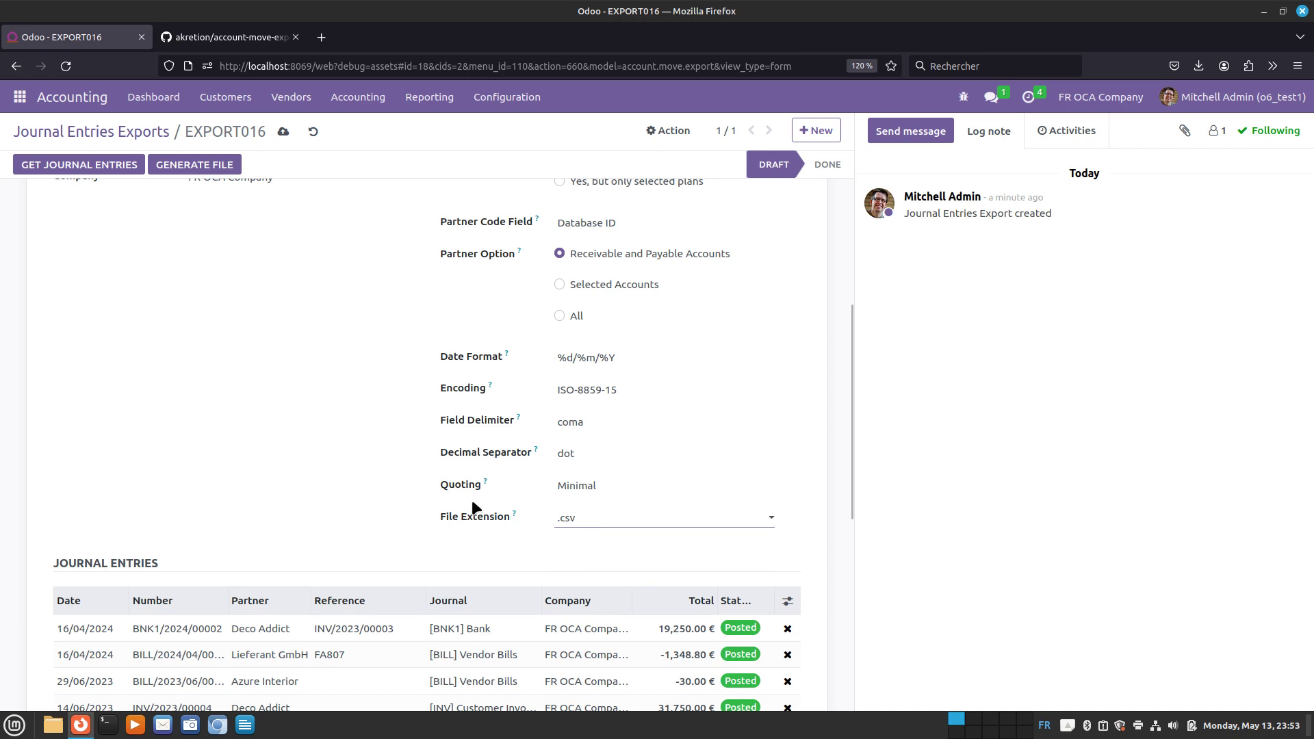
Change the export's file format to Generic XLSX
scroll(408, 508, "up", 5)
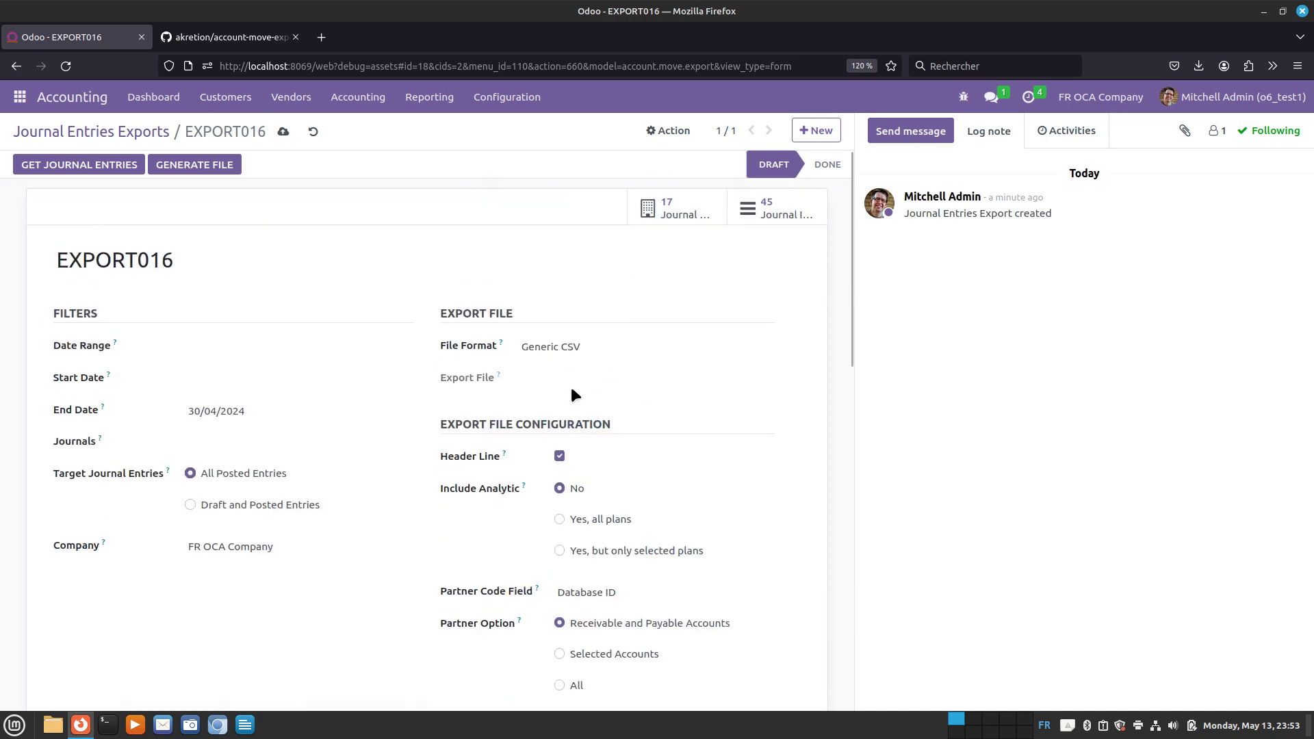
left_click(568, 351)
left_click(553, 378)
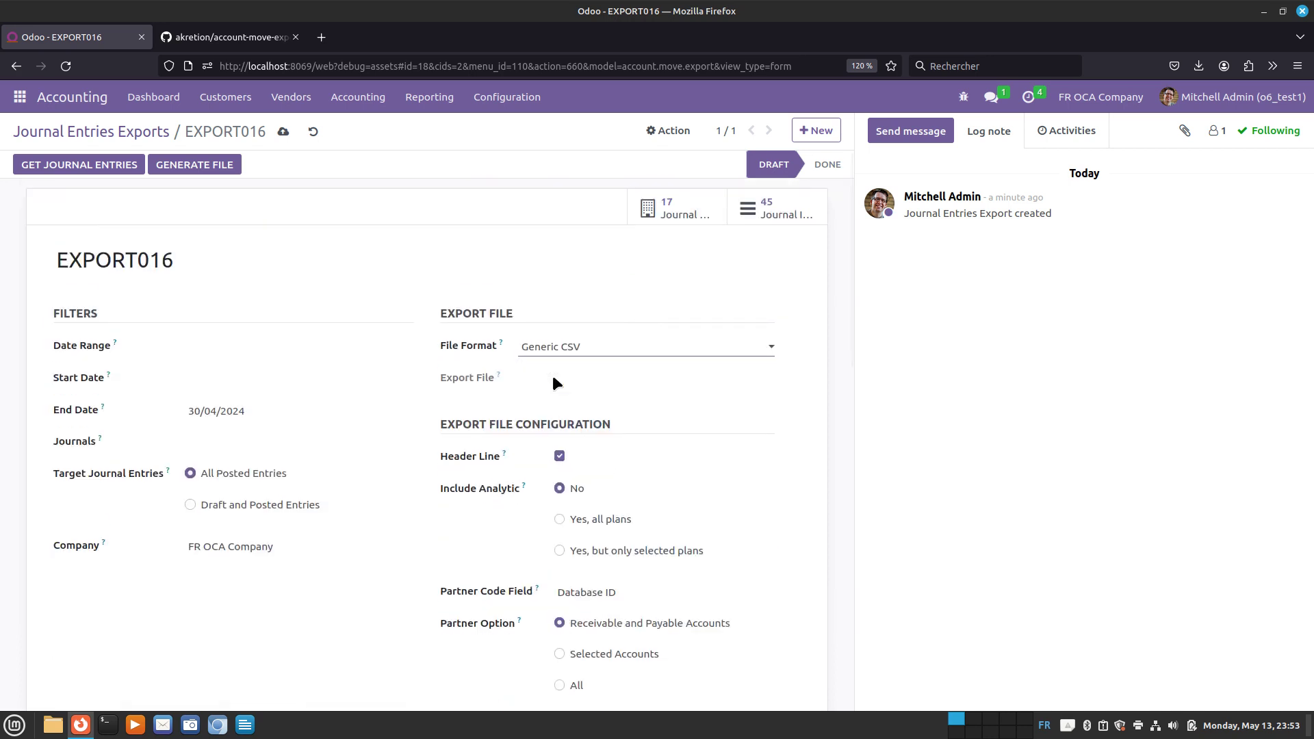
Keep the header line enabled and include analytics for selected plans only, choosing the dpt plan
scroll(671, 418, "down", 1)
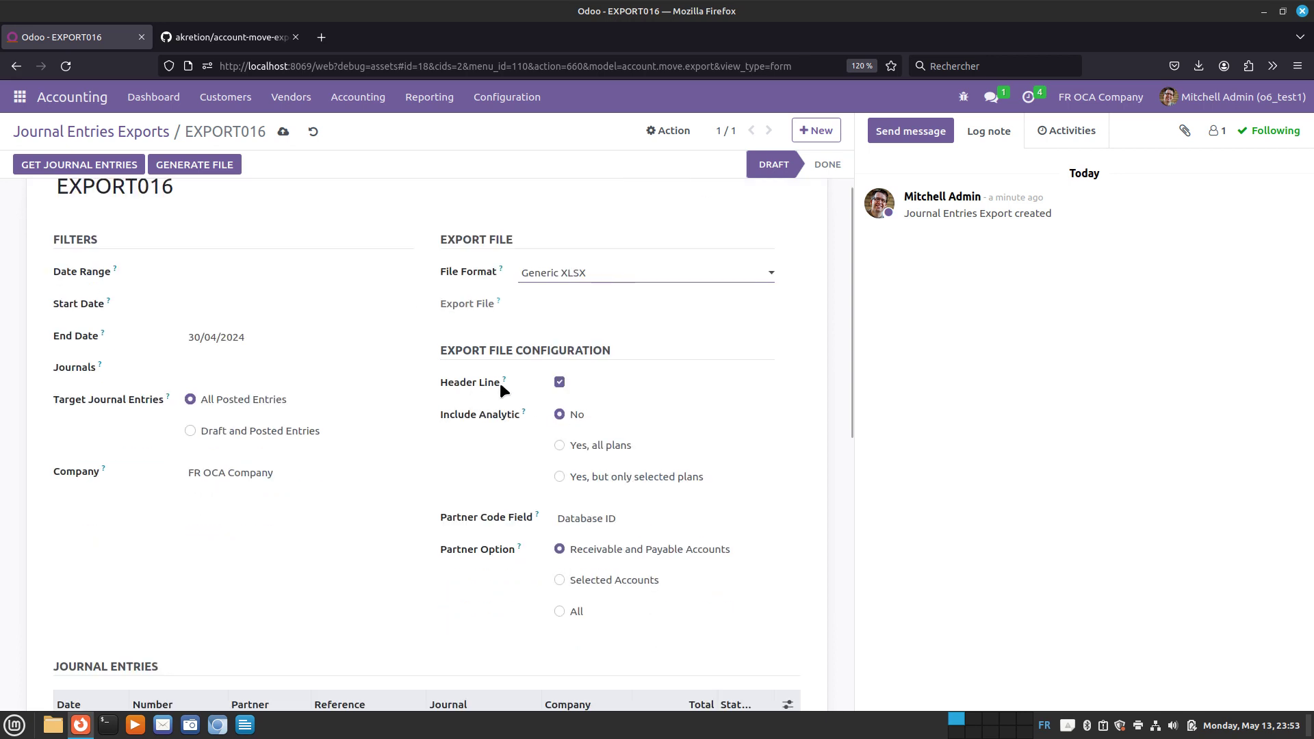
left_click(560, 383)
left_click(559, 383)
left_click(559, 447)
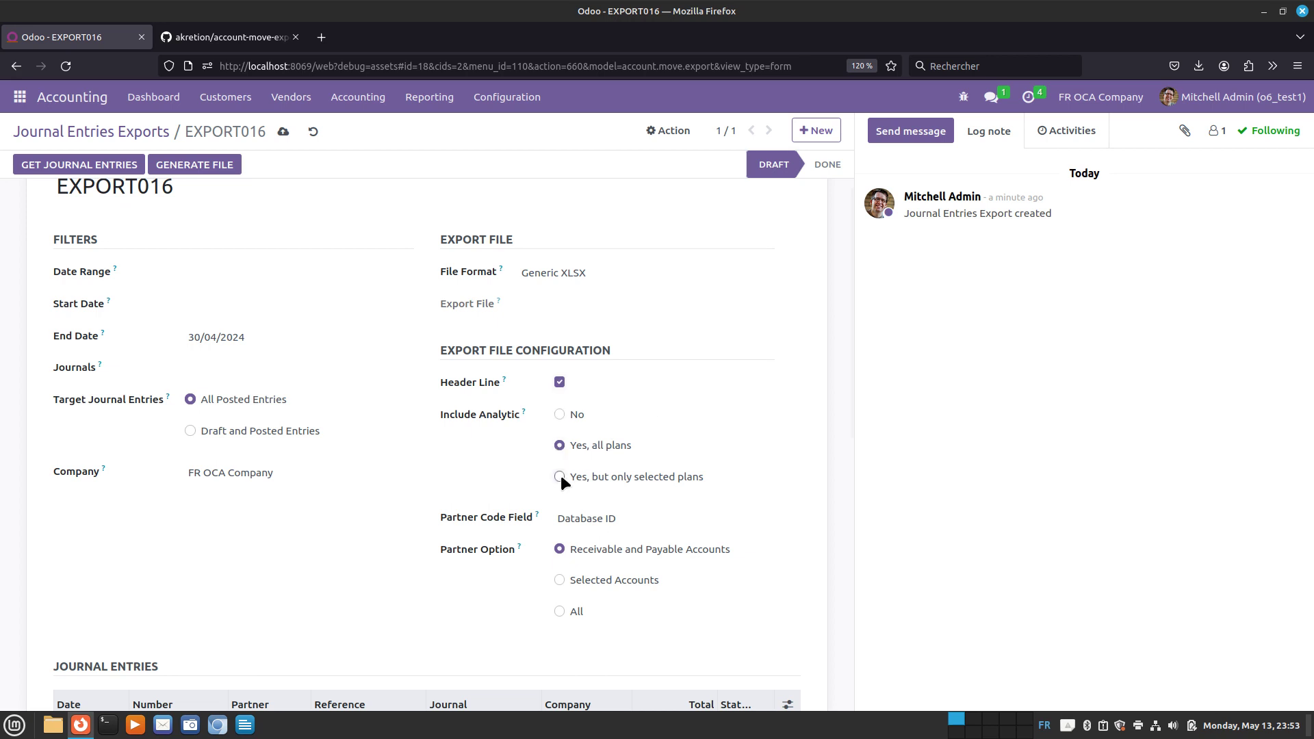
left_click(560, 478)
left_click(608, 525)
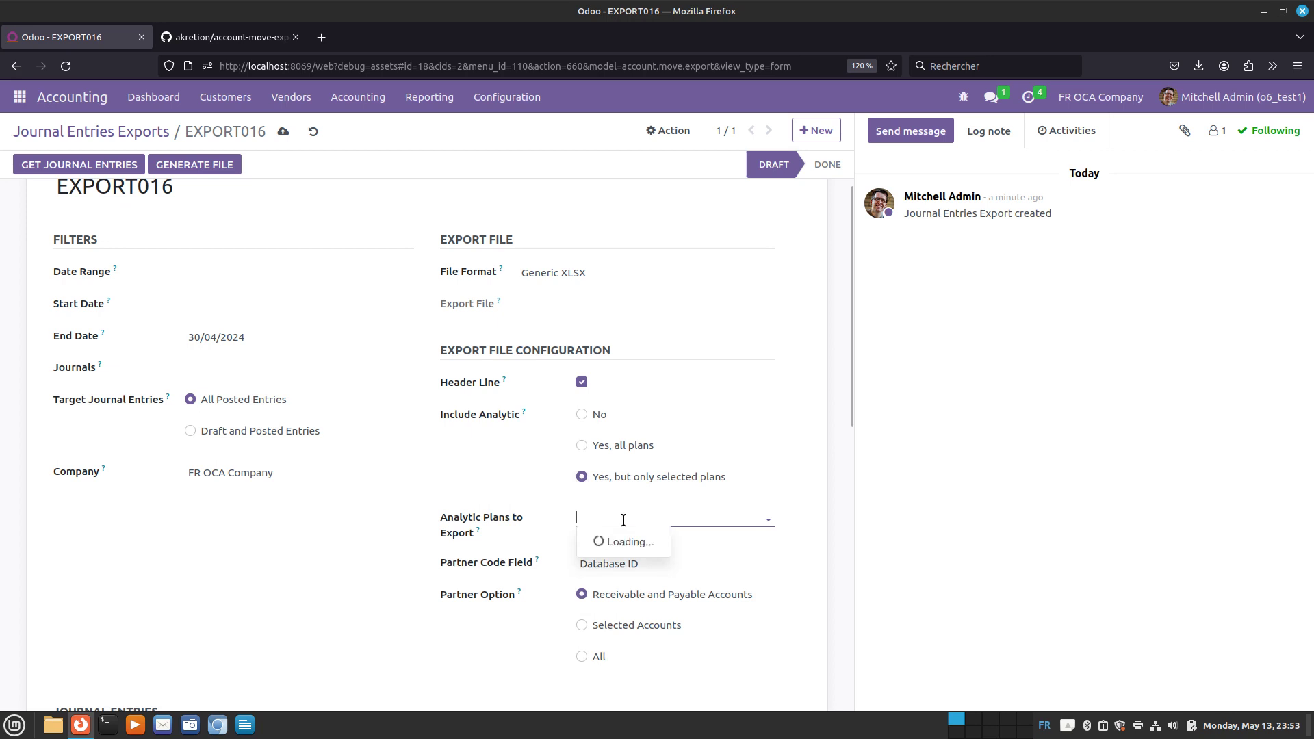
left_click(624, 543)
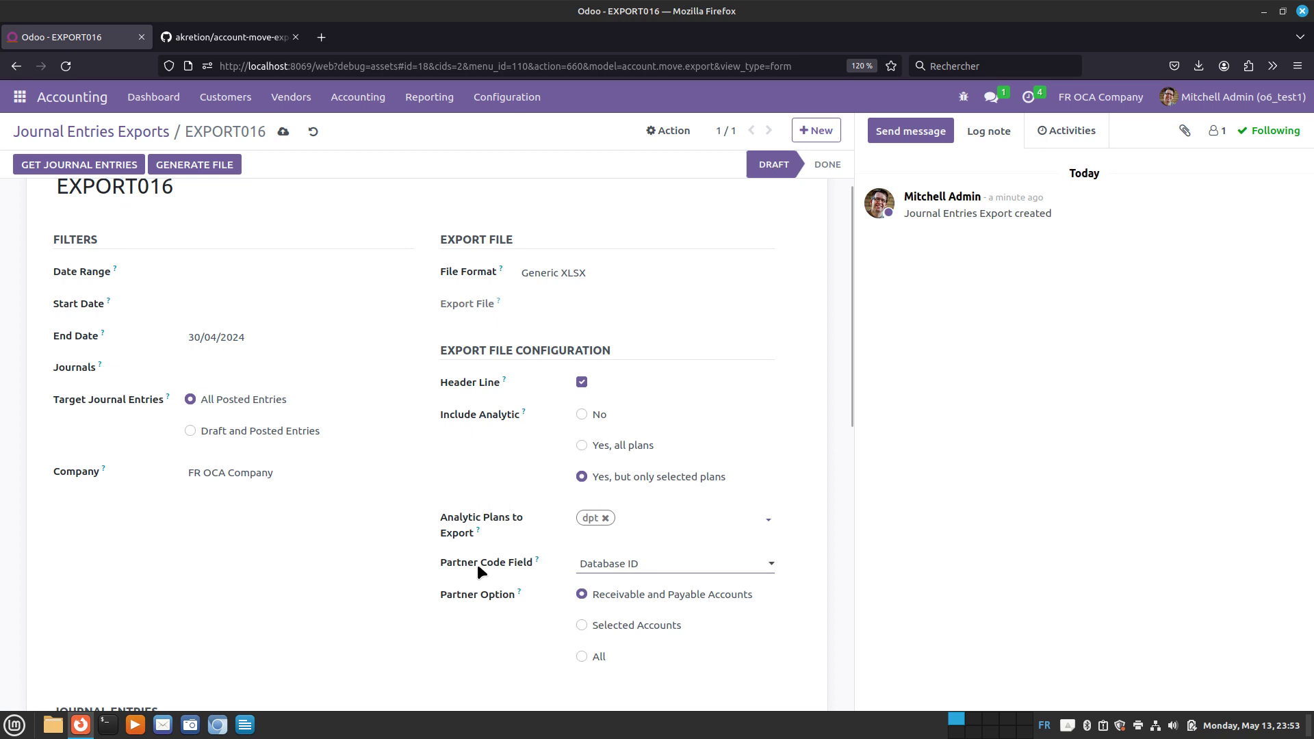
Review the partner code field and partner option choices, keeping Database ID and Receivable and Payable Accounts
left_click(619, 567)
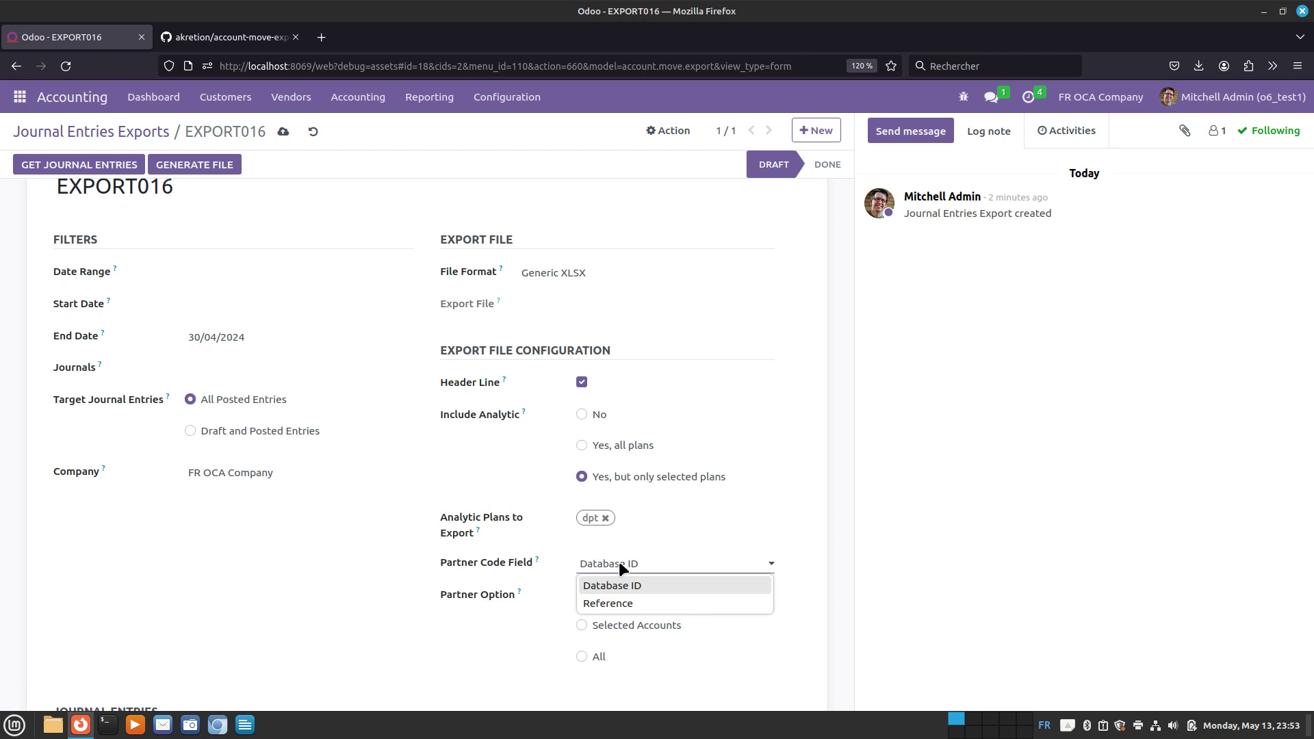
left_click(618, 561)
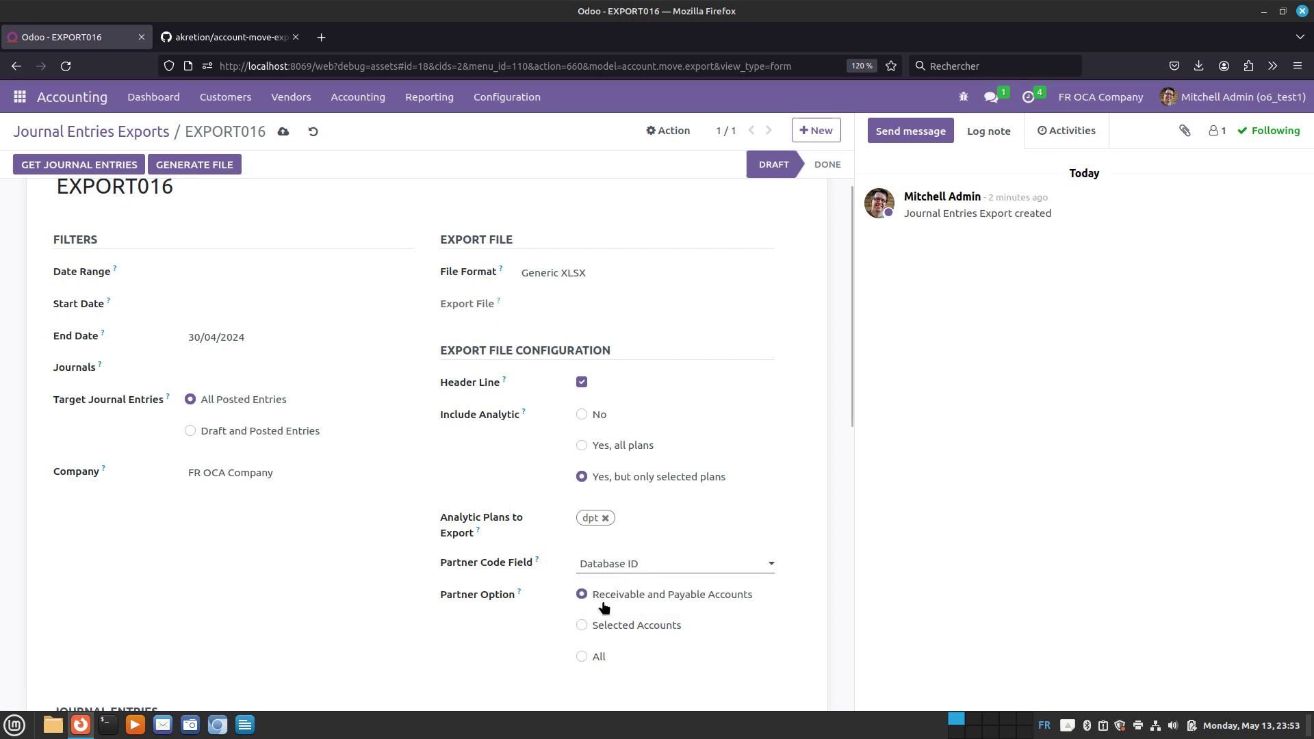
scroll(602, 602, "down", 2)
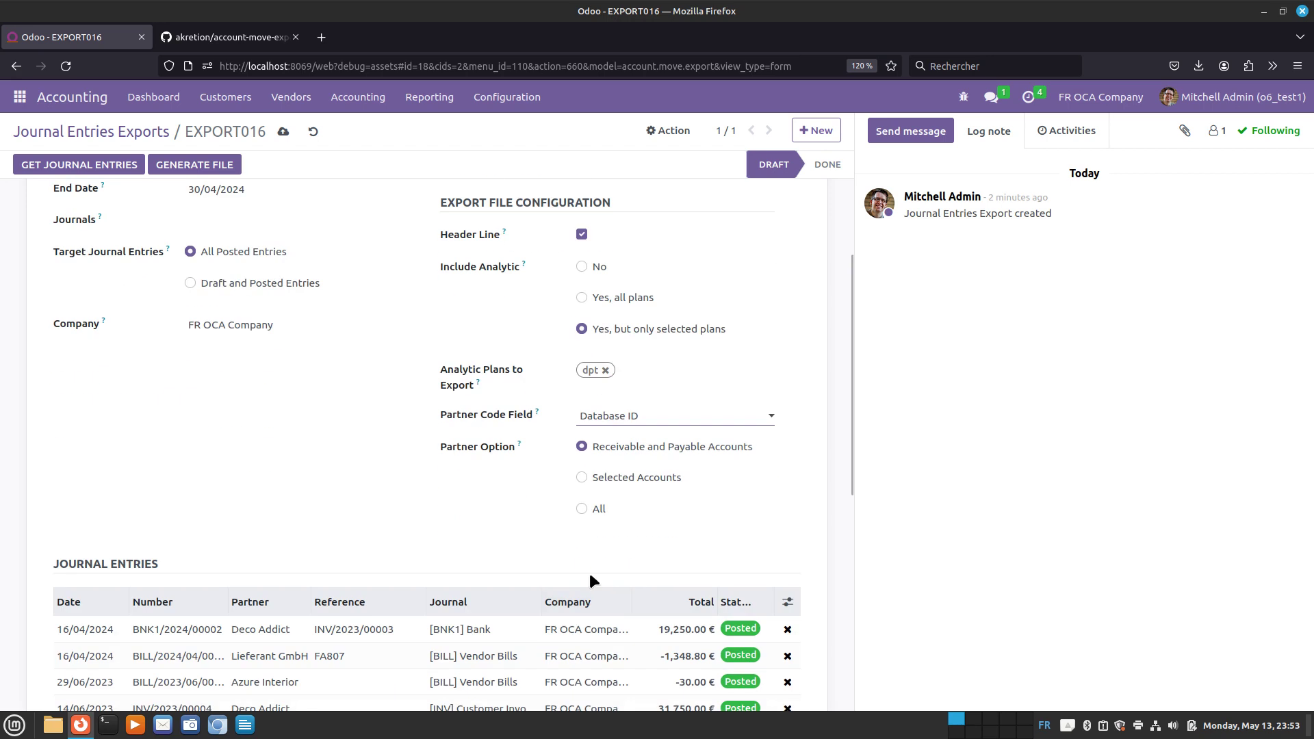
left_click(581, 481)
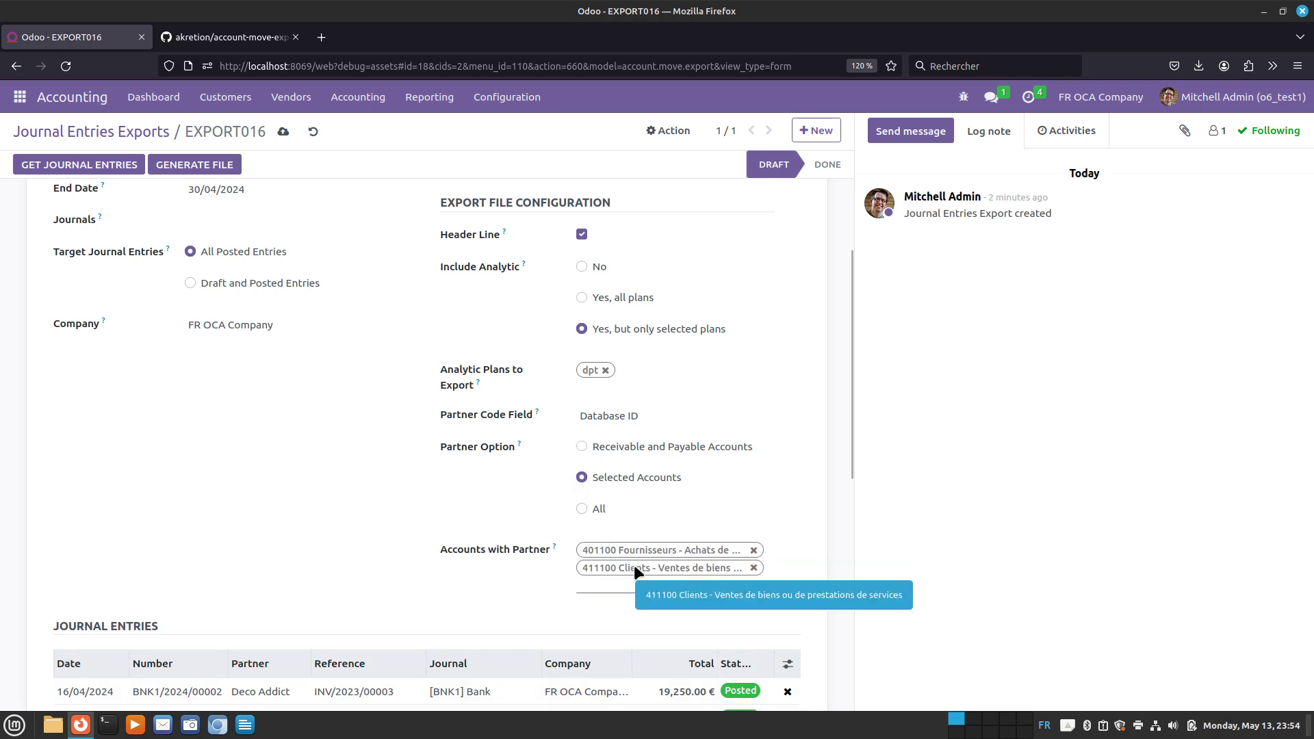
left_click(581, 446)
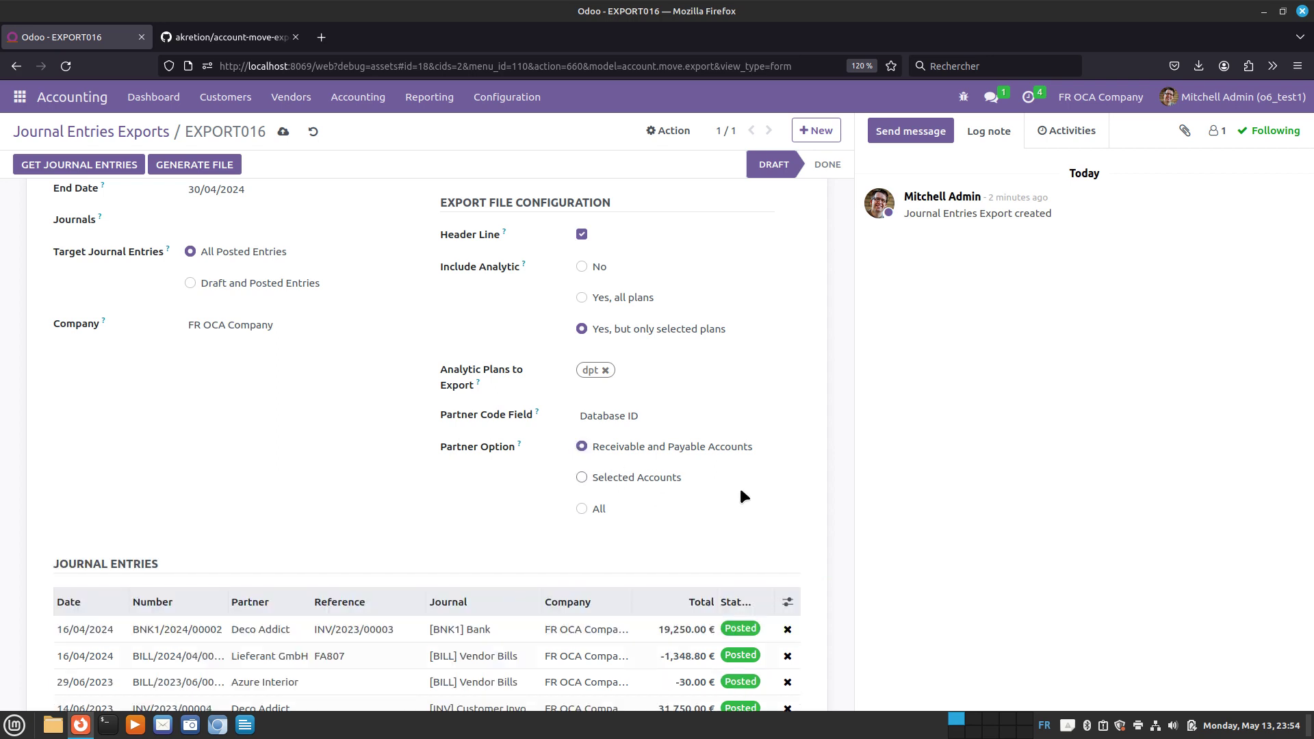
Generate the file for the journal entries export
scroll(741, 492, "down", 7)
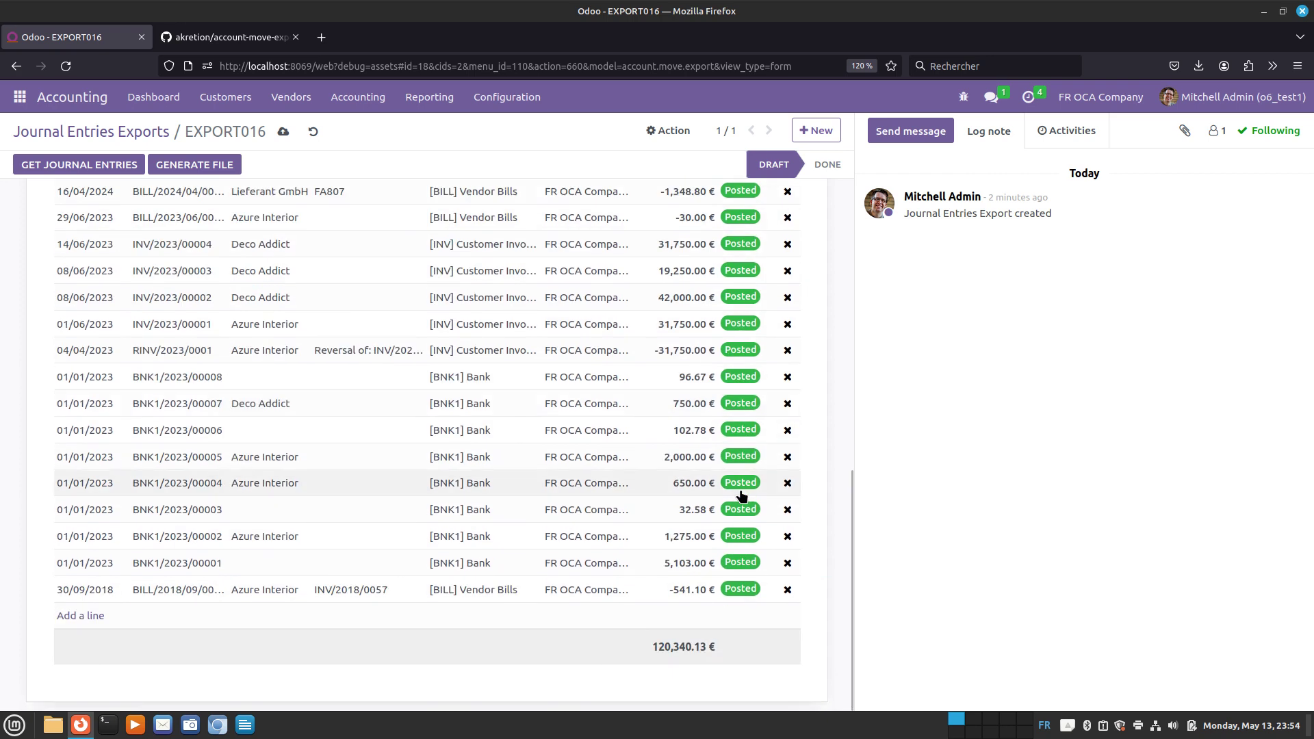
scroll(741, 495, "up", 8)
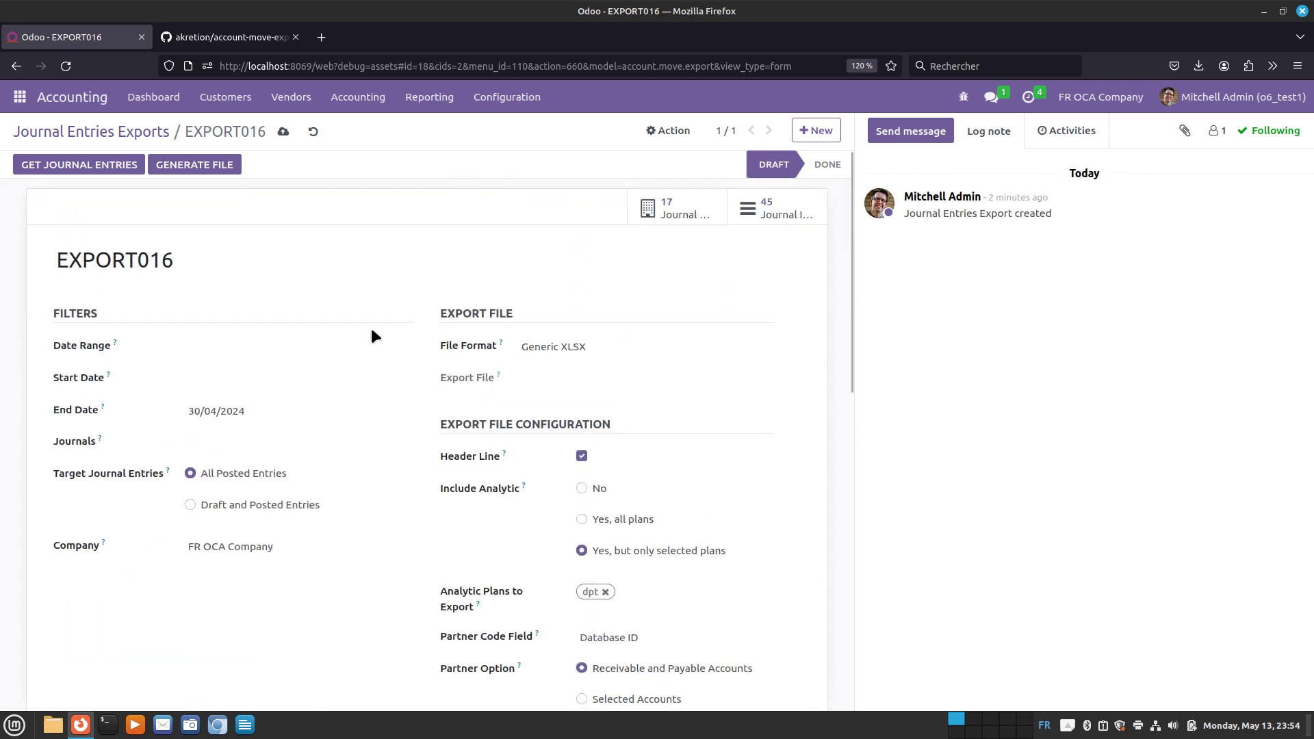
left_click(186, 164)
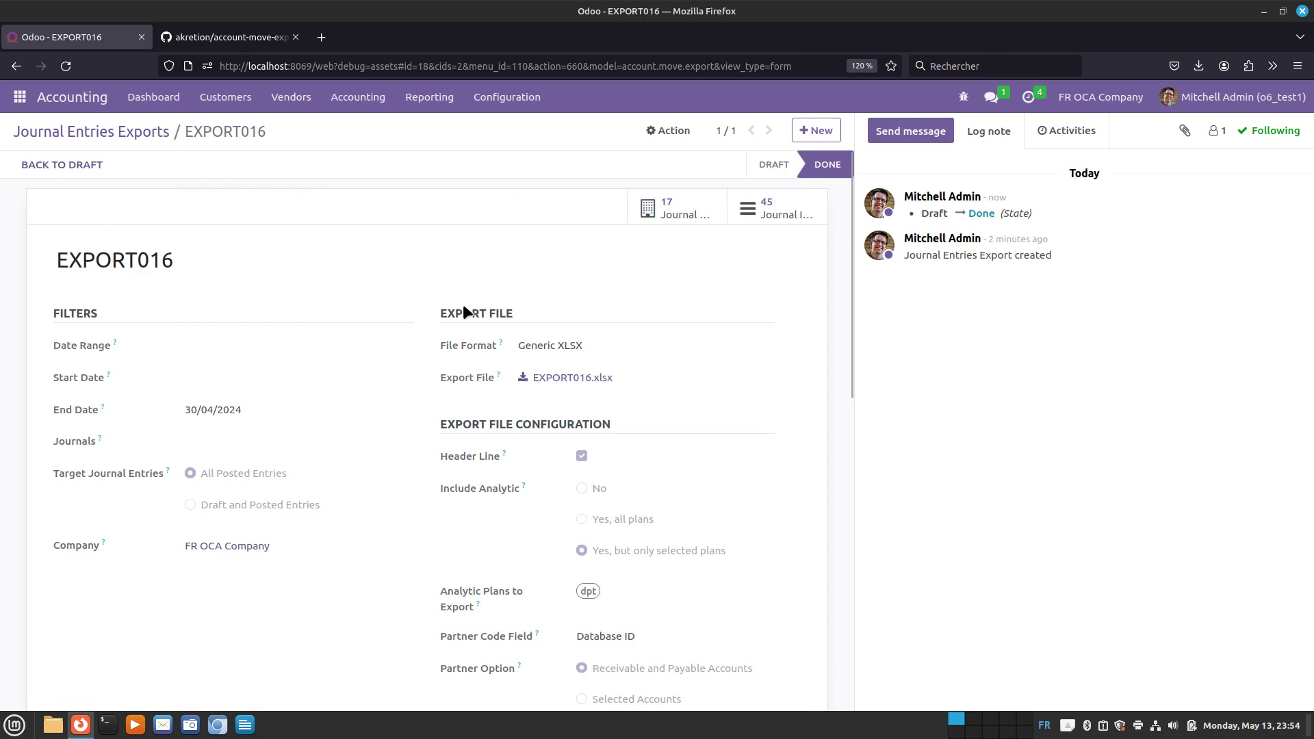
Download EXPORT016.xlsx to the Téléchargements folder and open it in LibreOffice Calc
left_click(593, 379)
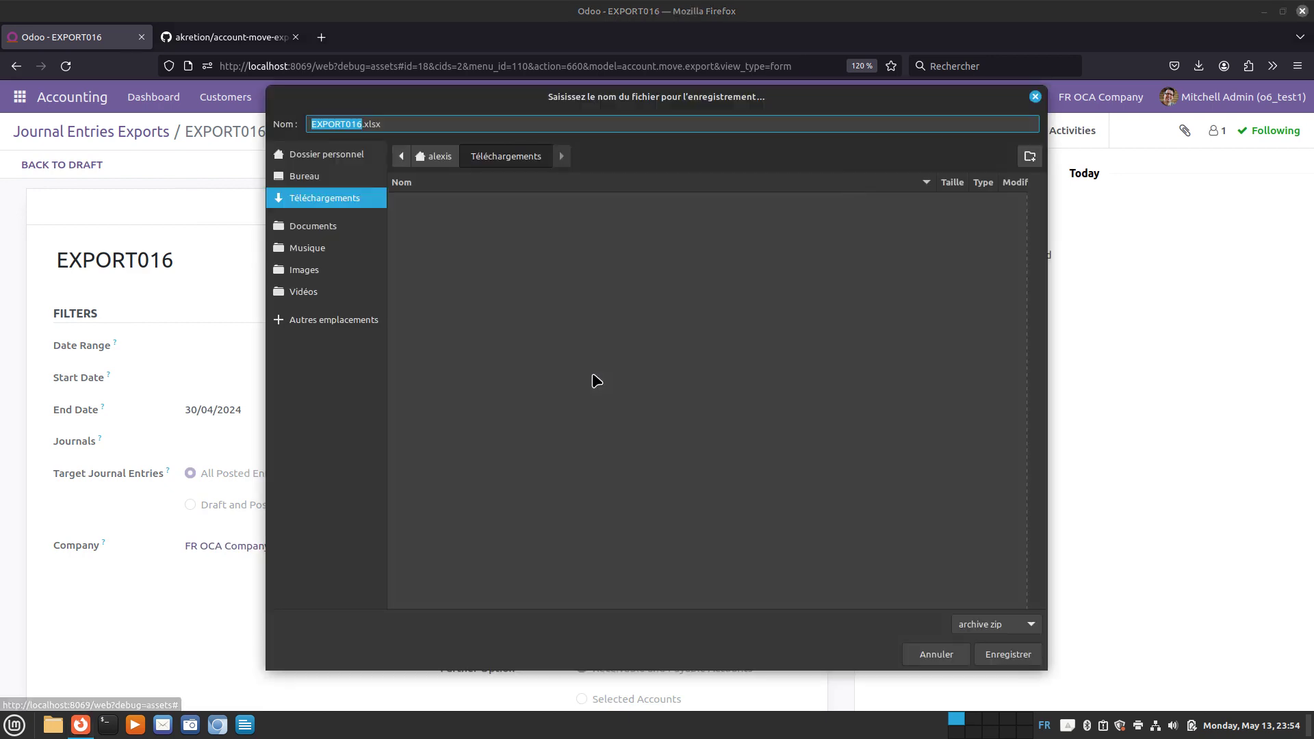
left_click(1019, 655)
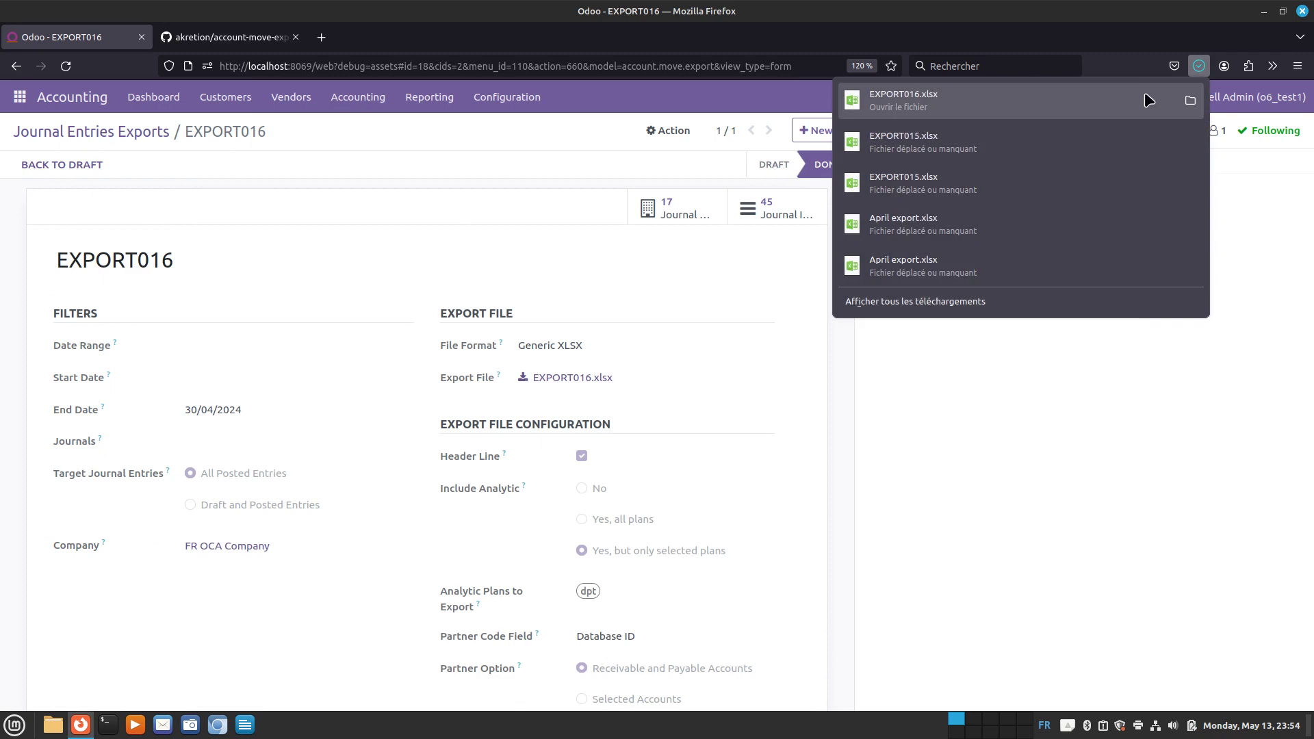
left_click(1191, 100)
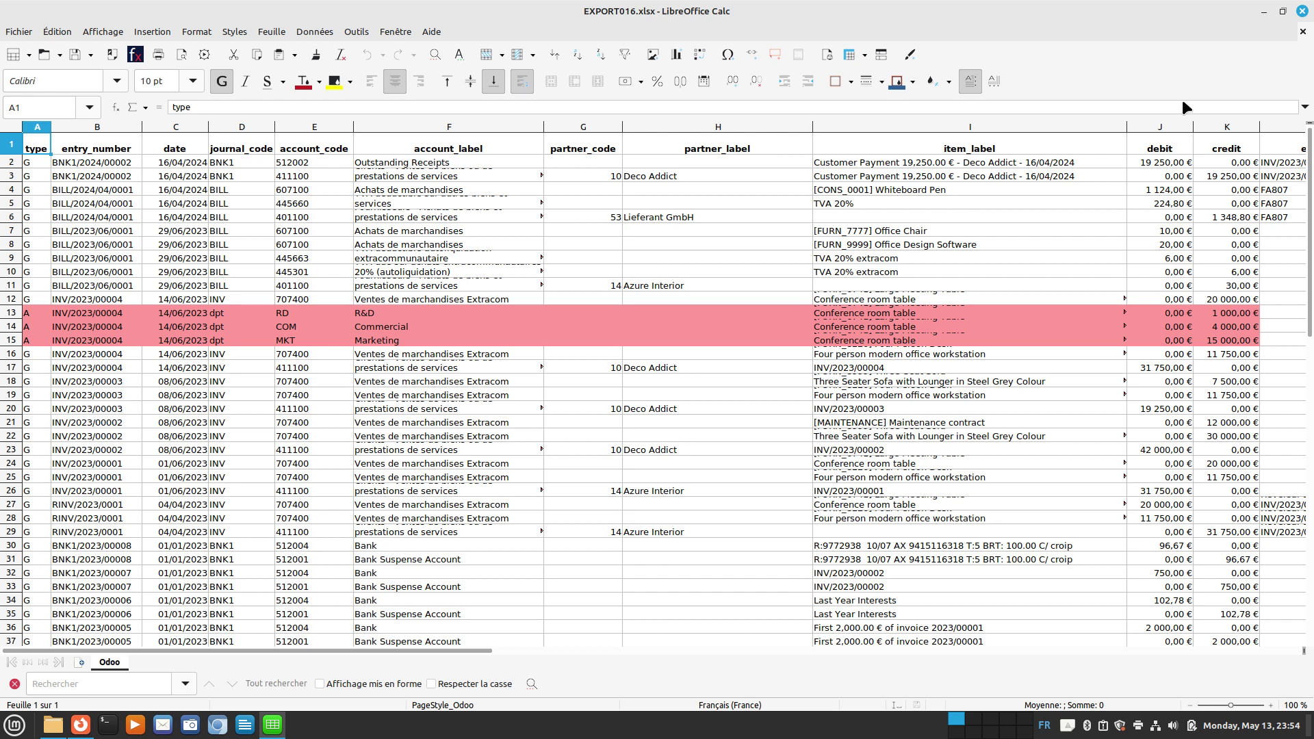
Examine the type column from the first lines through the highlighted analytic lines to the last row
left_click(293, 245)
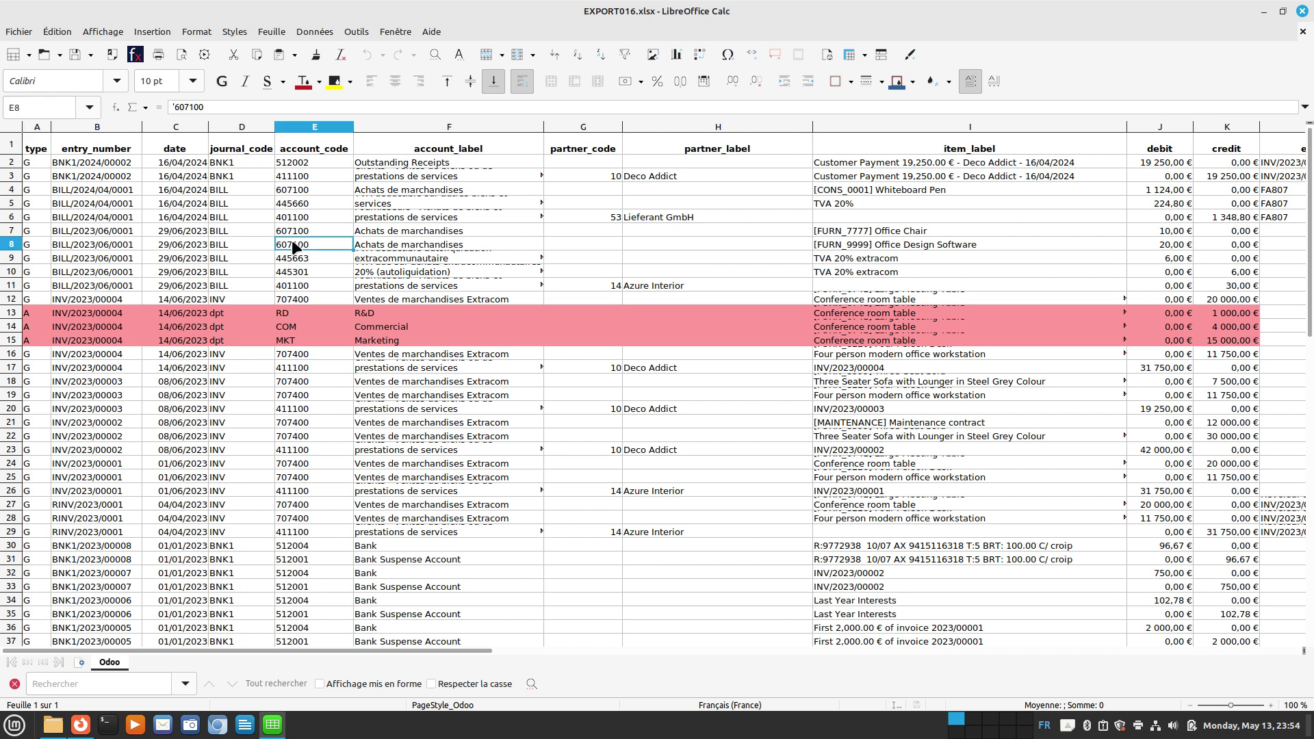
key("Home")
key("Up")
key("Up")
key("Up")
key("Up")
key("Up")
key("Up")
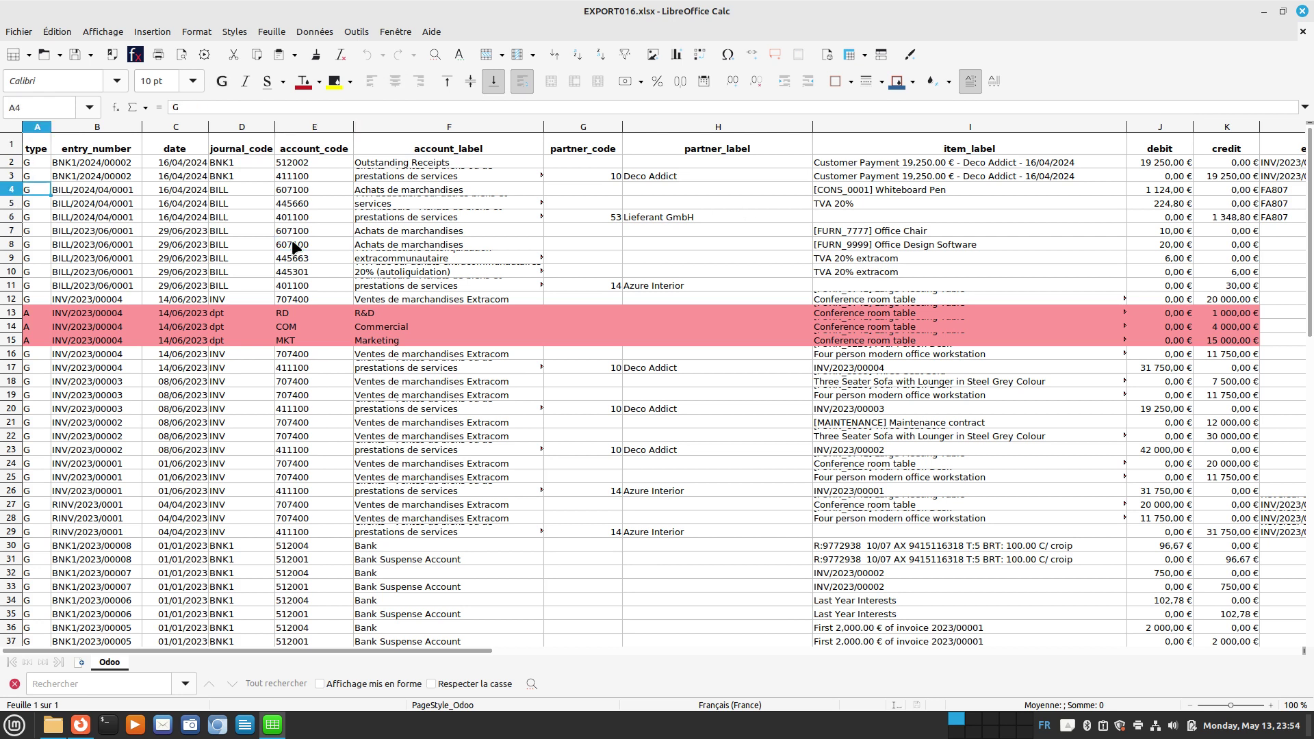
key("Down")
key("Down")
key("Down")
key("Down")
key("Down")
key("Down")
key("Down")
key("Down")
key("Down")
key("Down")
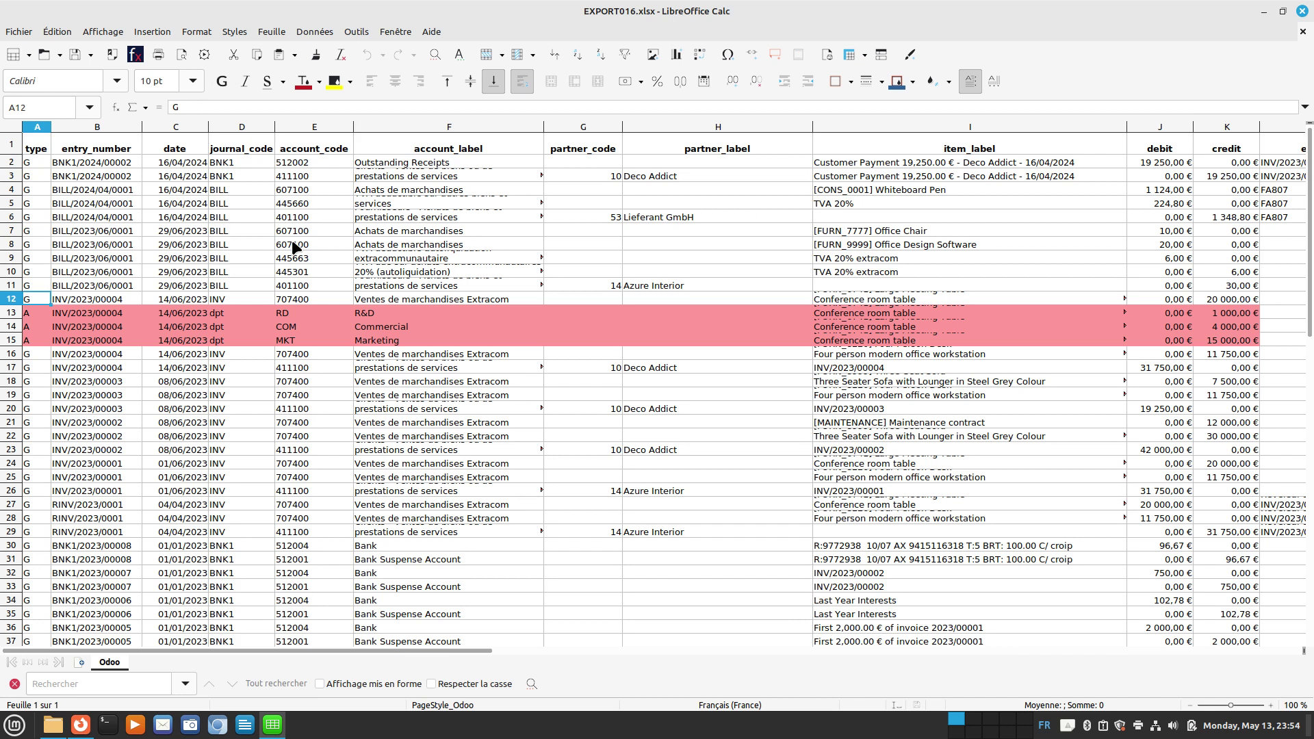
key("Down")
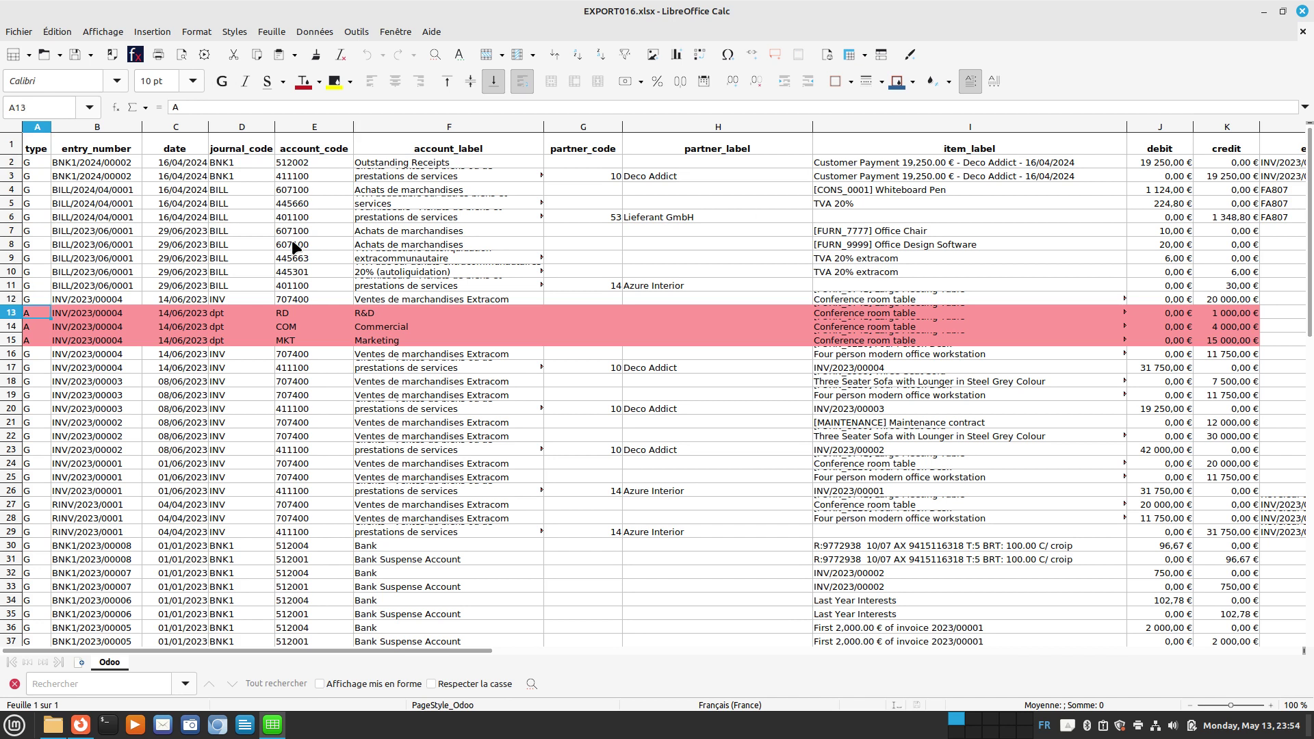
key("Down")
key("Down")
key("ctrl+Down")
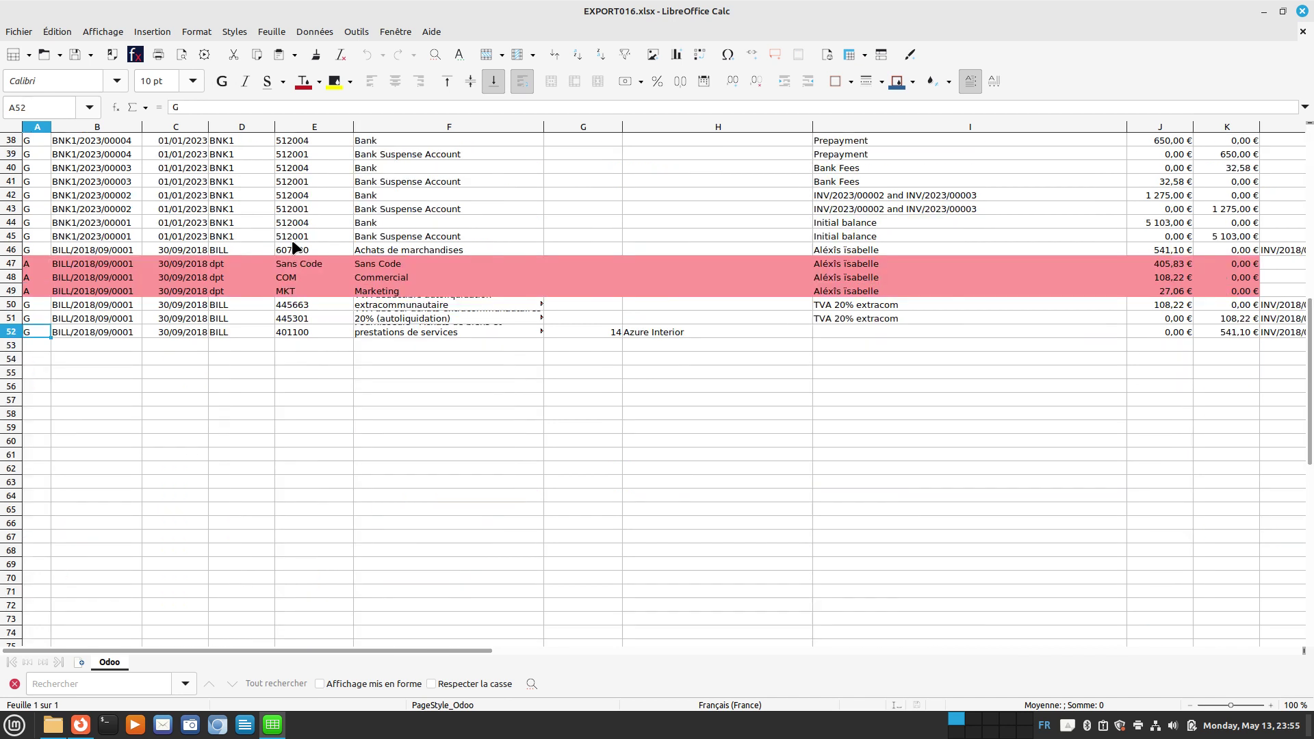
Return to the first rows and examine the vendor bill in row 6 from entry number and journal code to partner code
key("ctrl+Up")
key("Down")
key("Down")
key("Down")
key("Down")
key("Down")
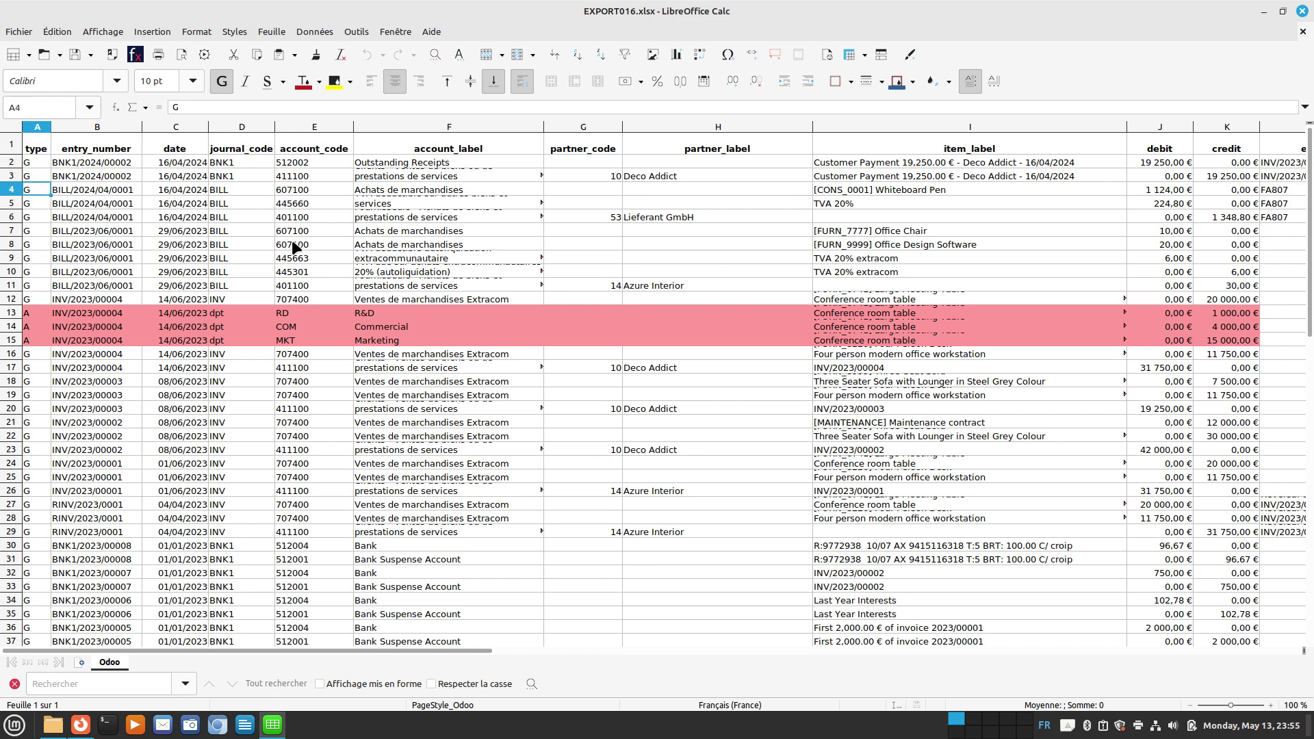
key("Right")
key("Right")
key("Right")
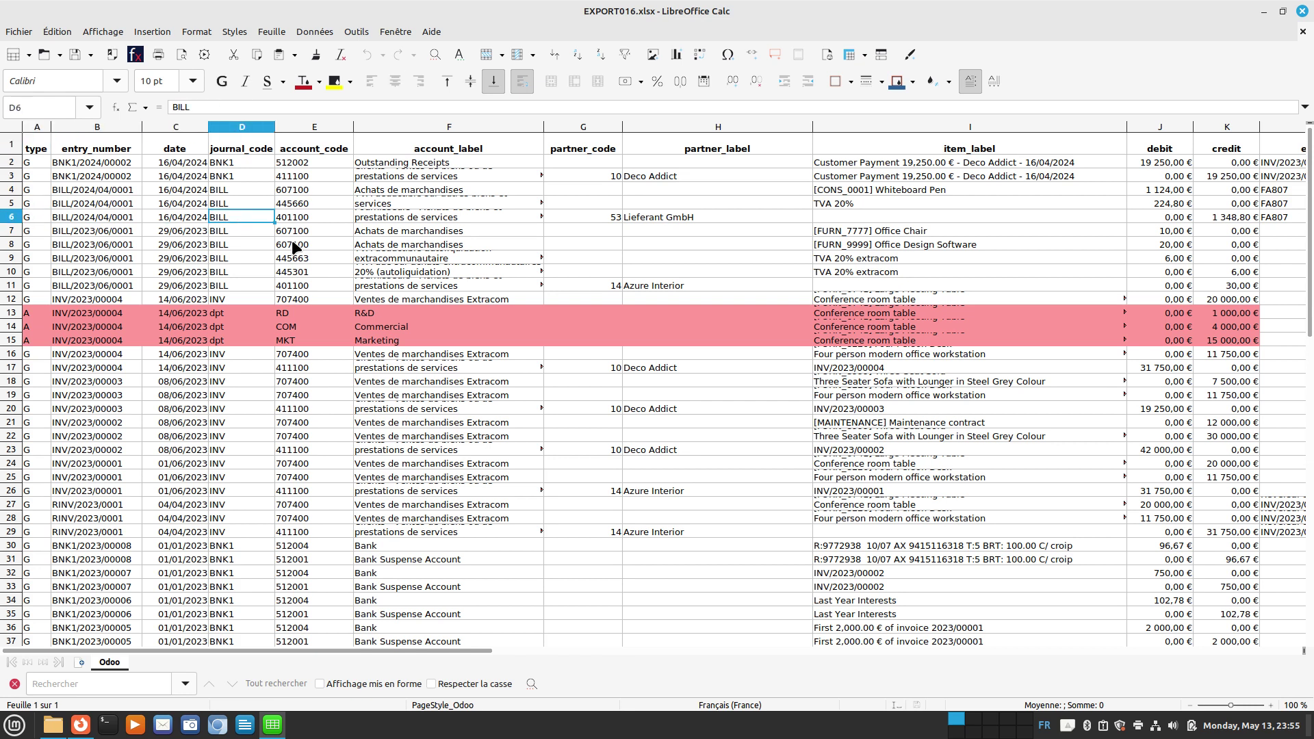
key("Right")
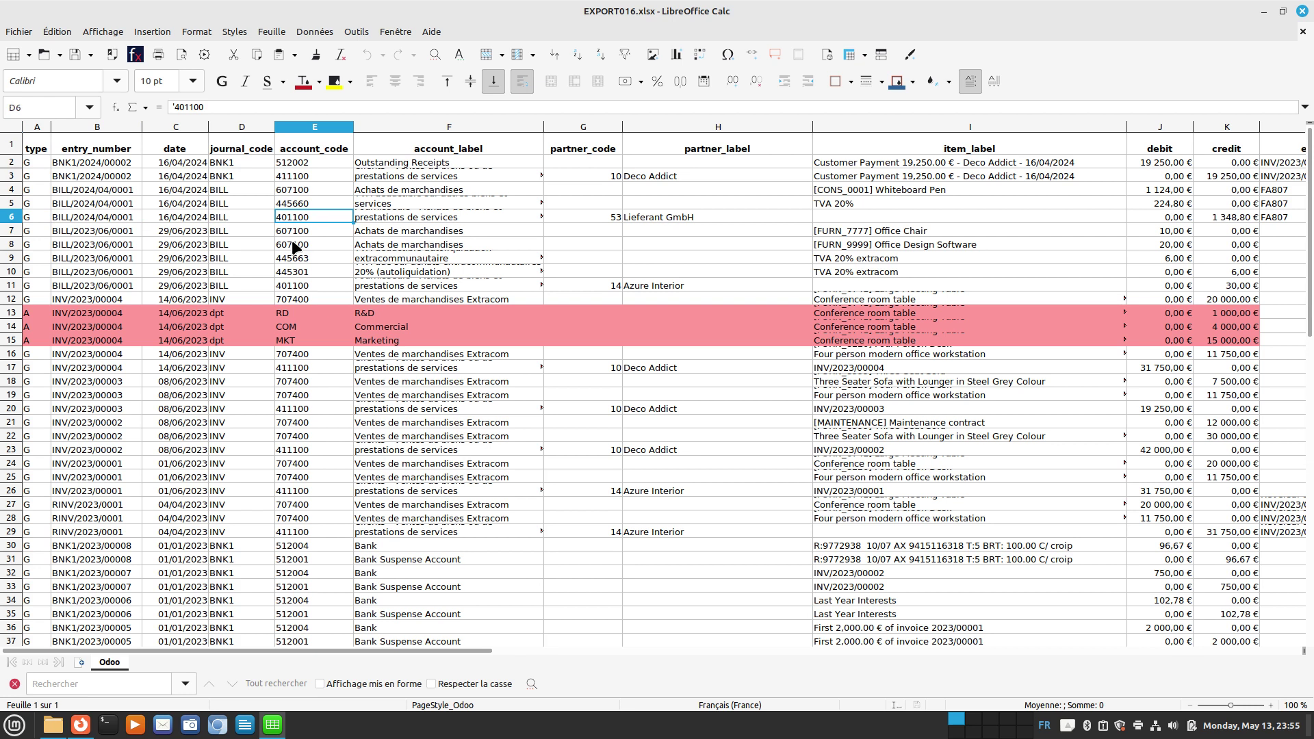
key("Left")
key("Left")
key("Left")
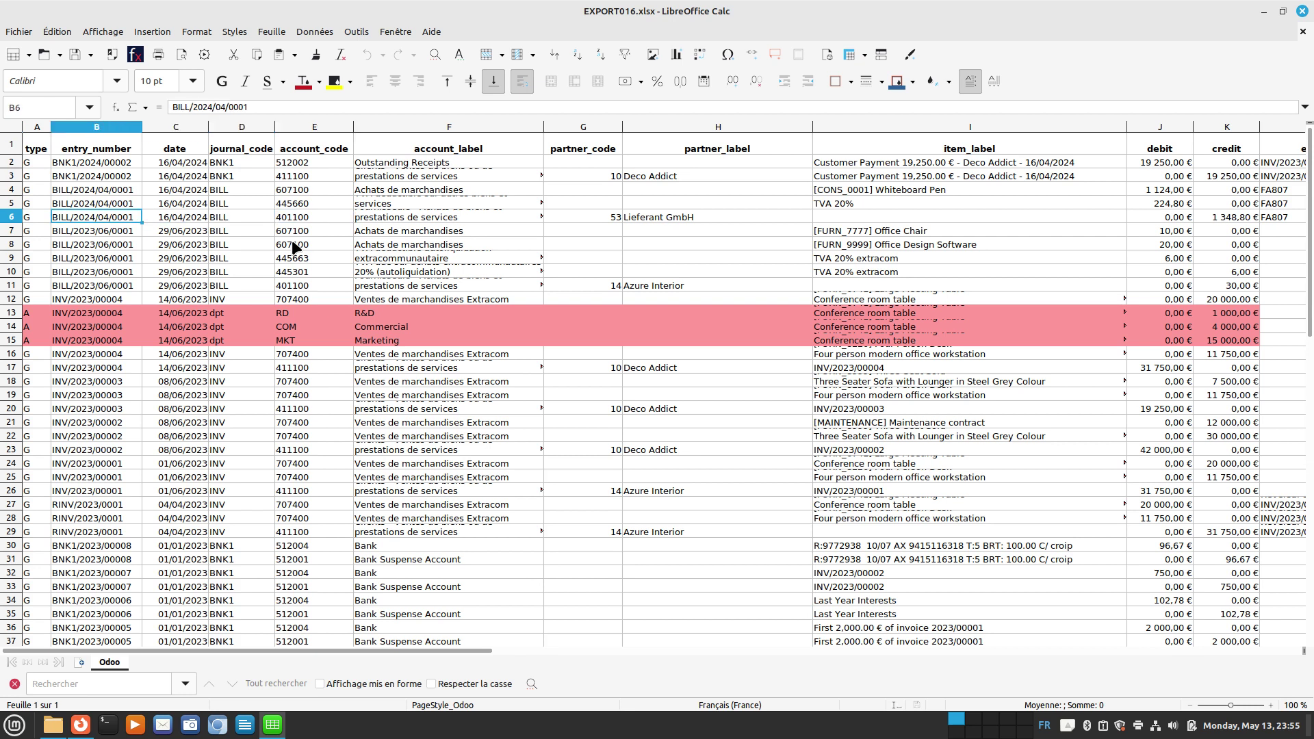
key("Right")
key("Right")
key("Right")
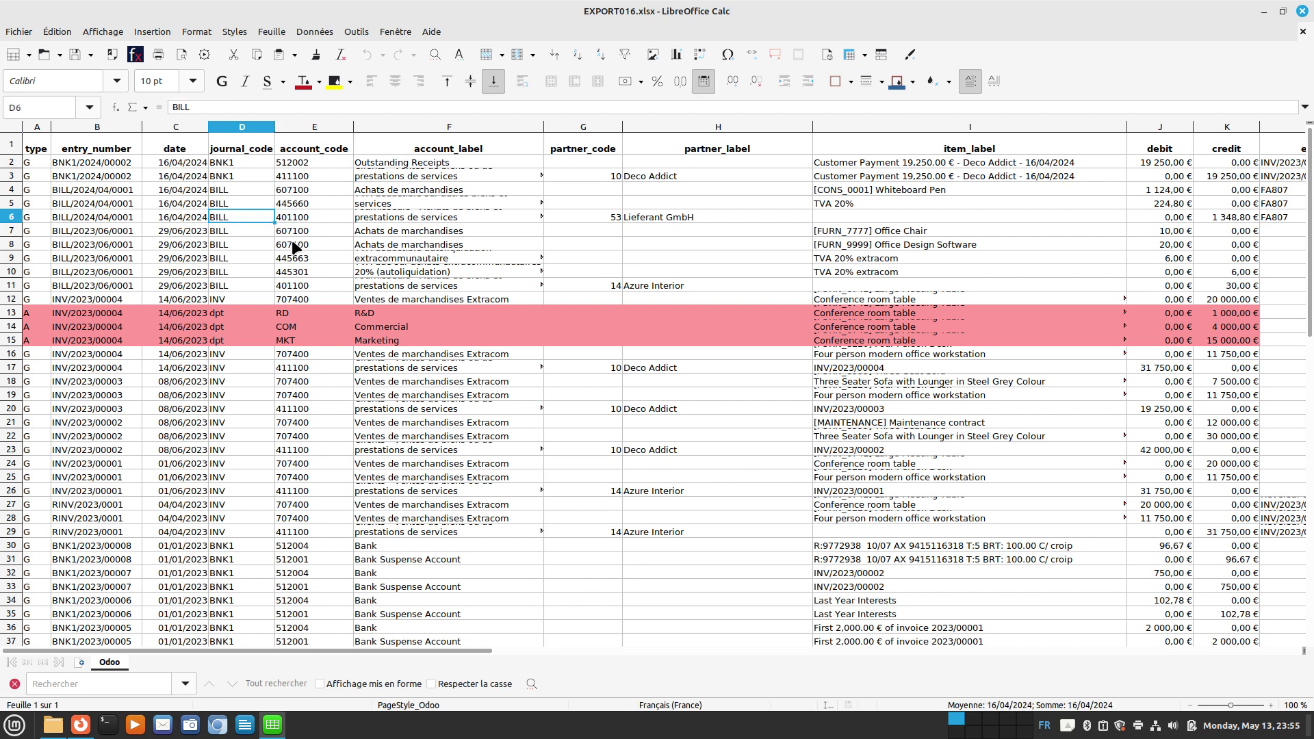
key("Right")
key("Right")
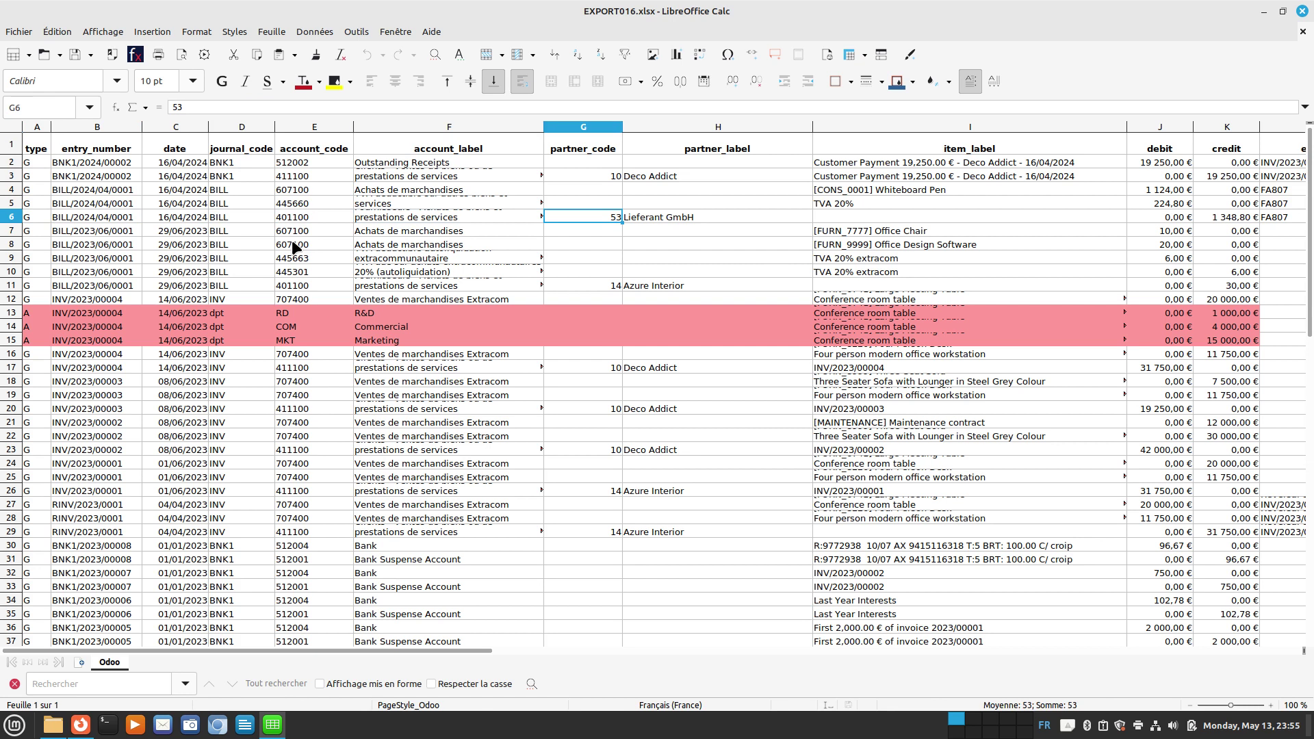
Select the partner_code cells in rows 4 to 7 to compare the partner codes across the bill lines
key("Up")
key("Up")
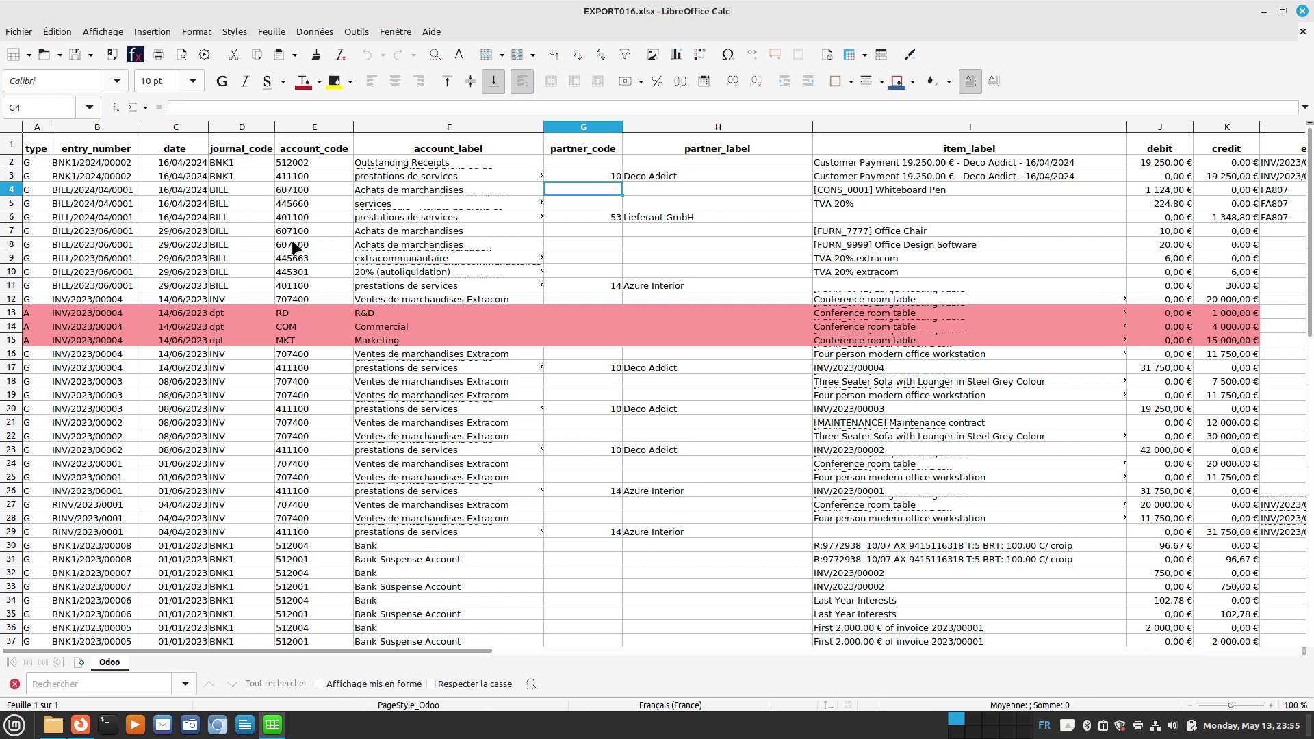
key("shift+Down")
key("shift+Down")
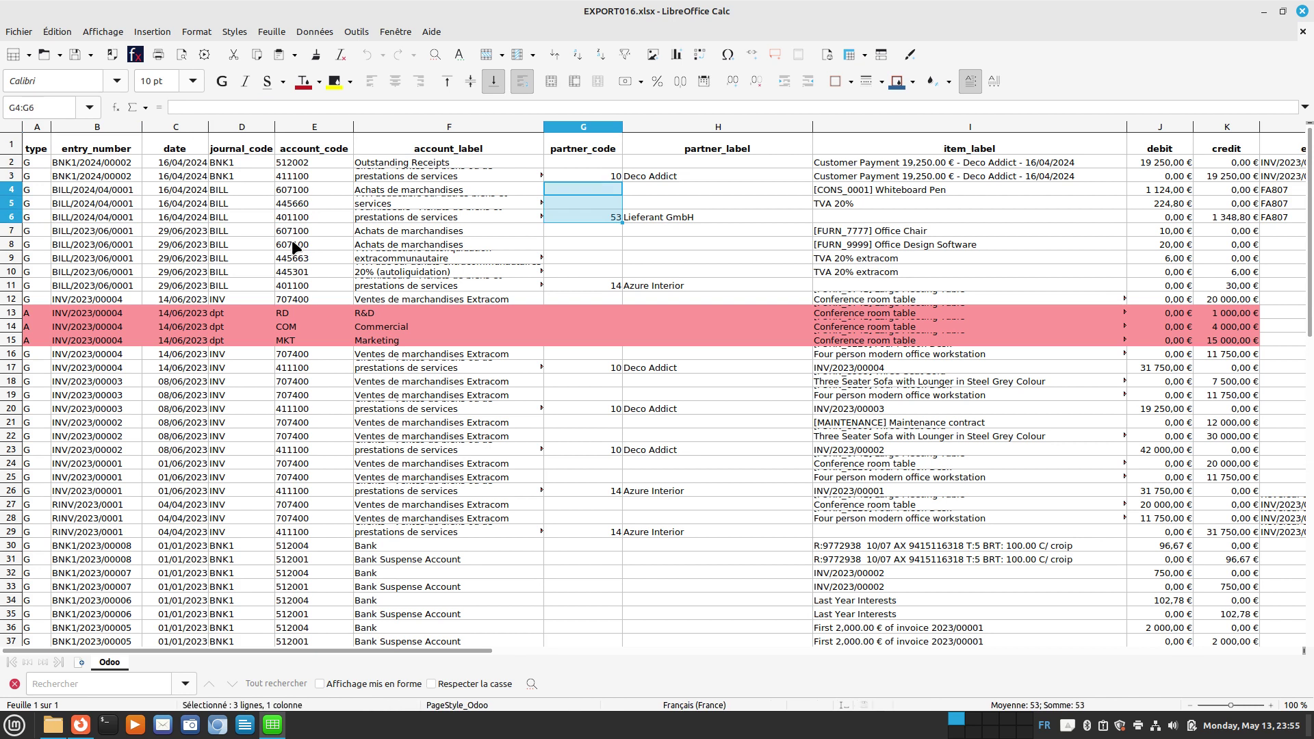
key("shift+Down")
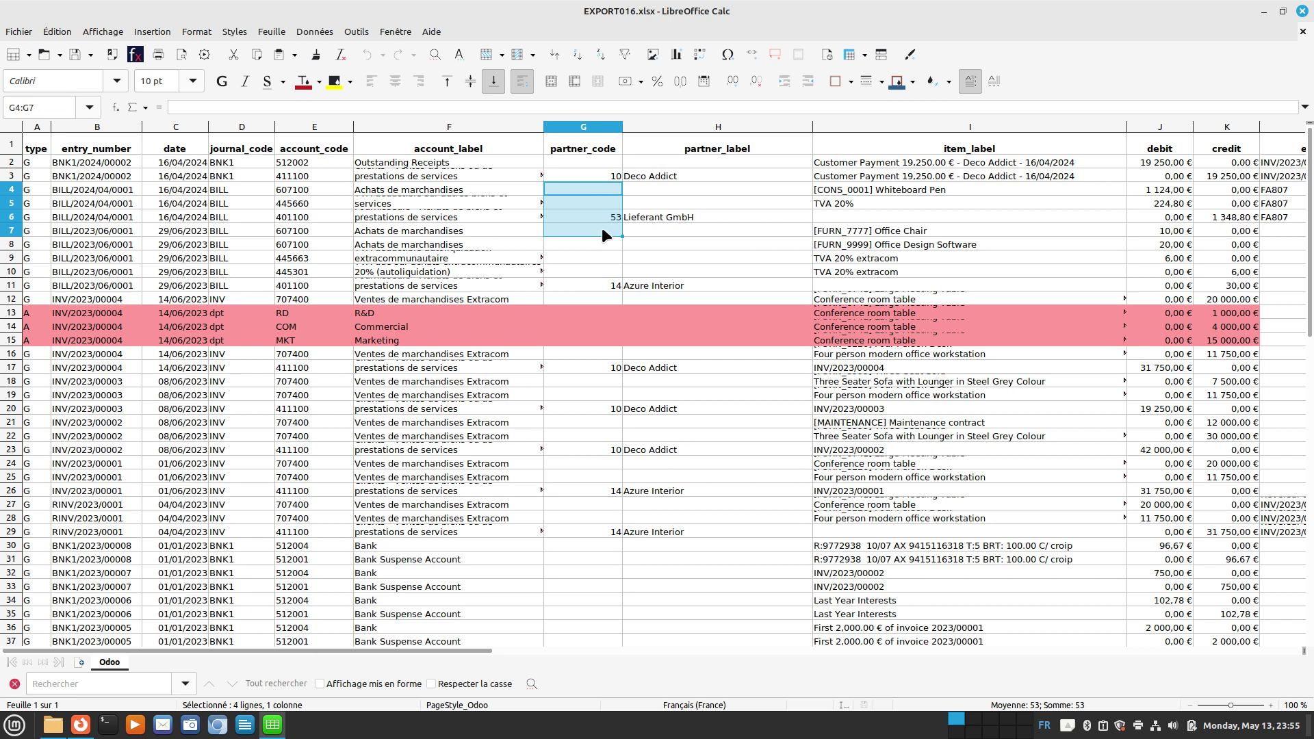
Examine the first vendor bill line in row 4 from the partner label through debit and credit to the origin currency amount
key("Right")
key("Right")
key("Right")
key("Right")
key("Right")
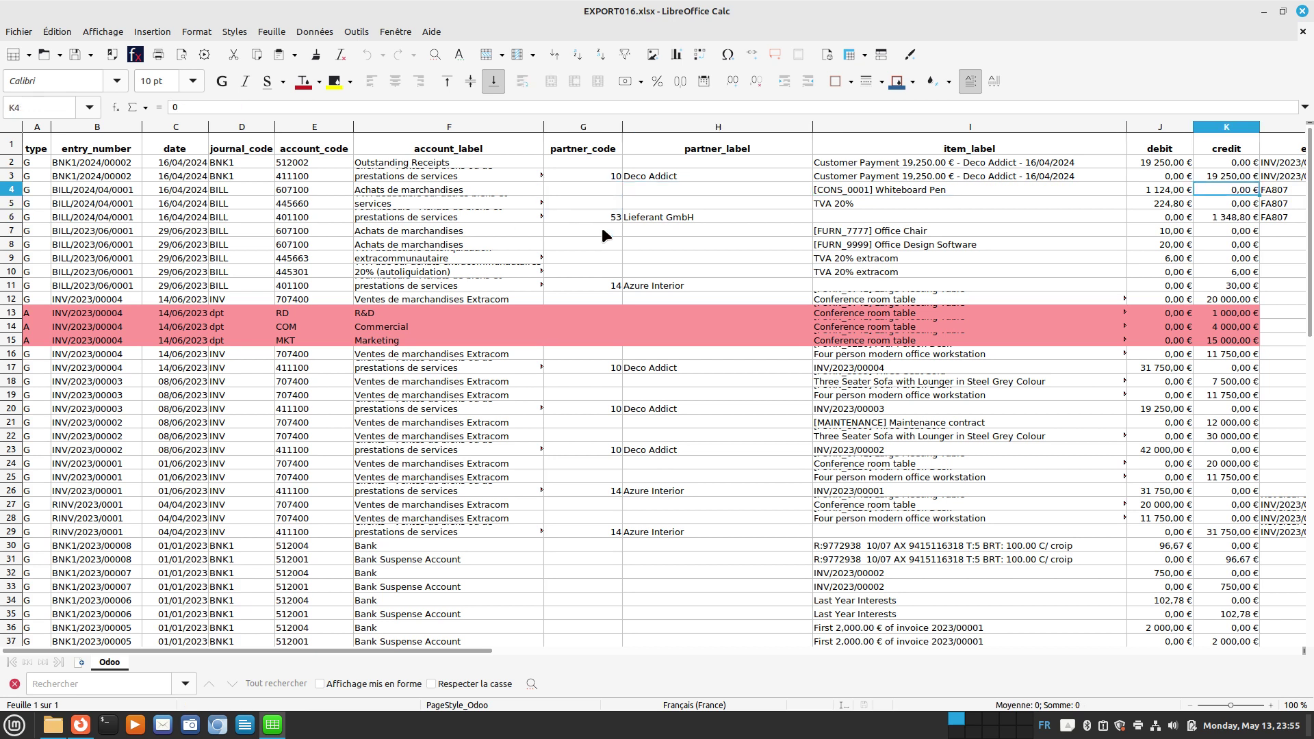
key("Right")
key("Right")
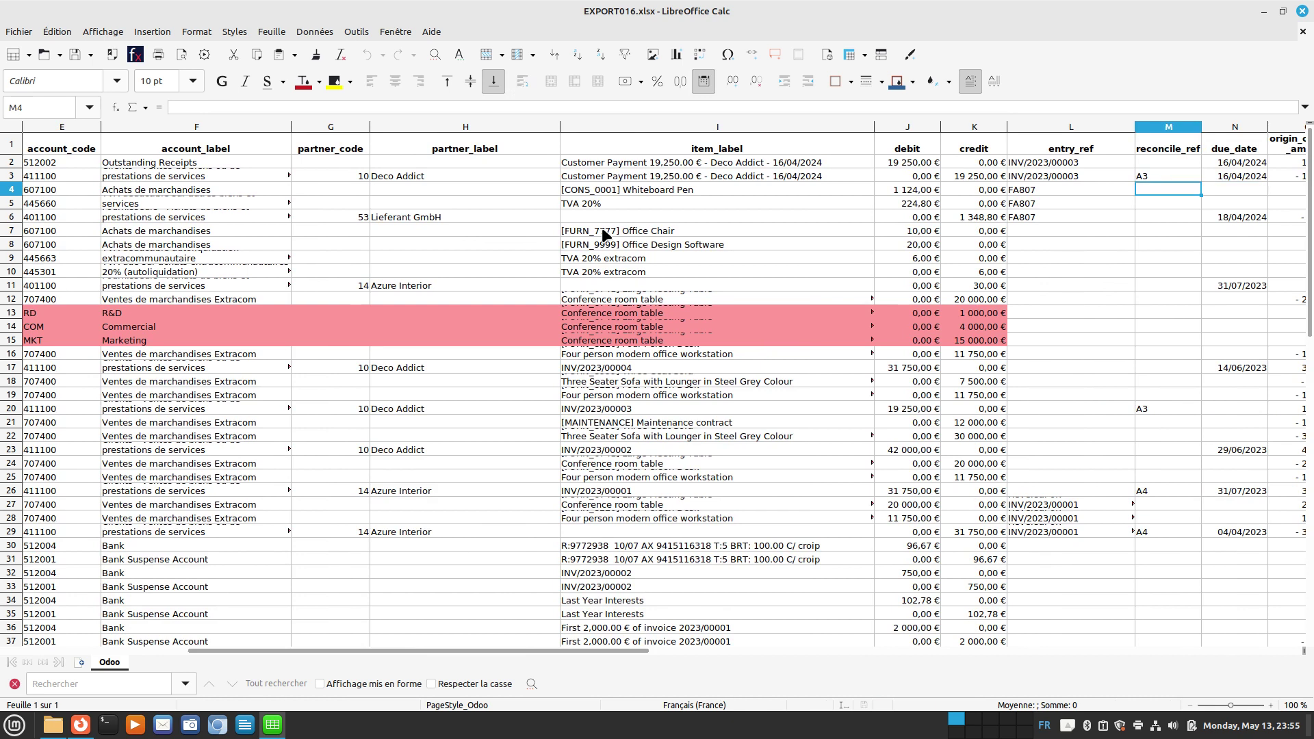
key("Right")
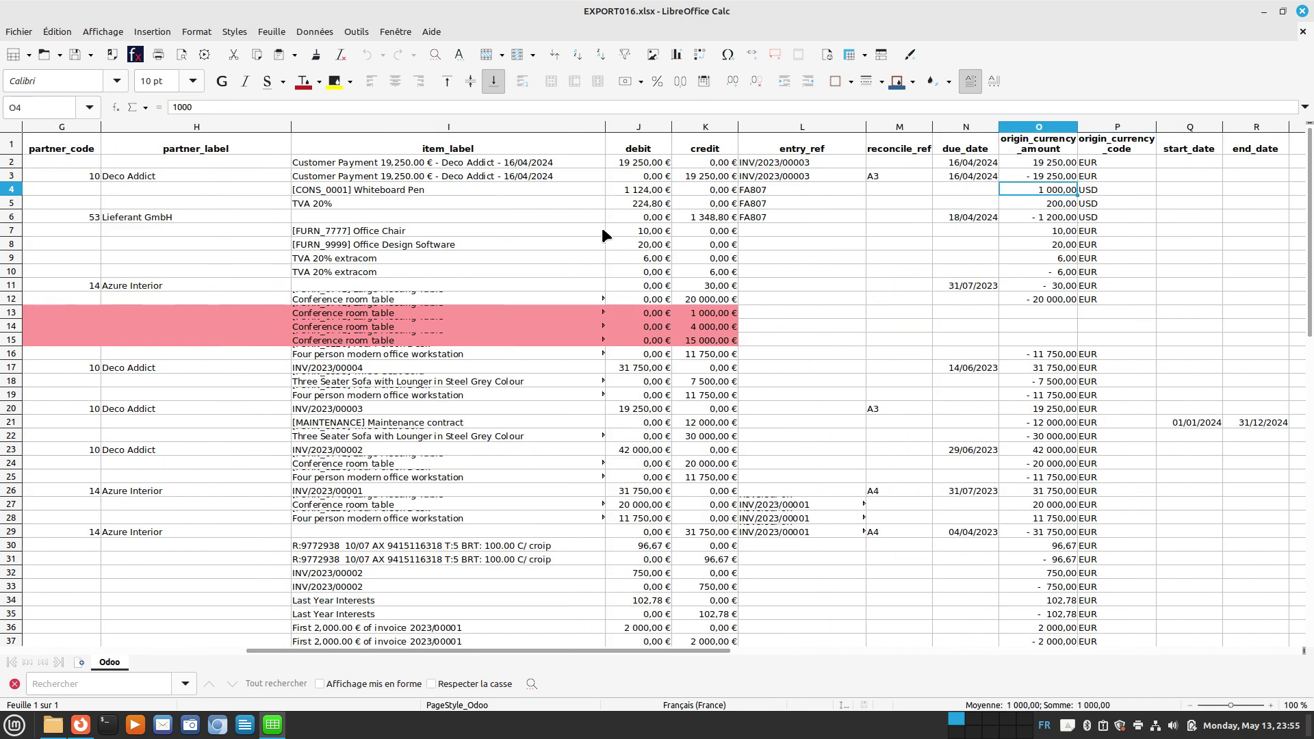
Examine the origin_currency_amount column down the first entries and return to the vendor bill in row 4
key("Down")
key("Down")
key("Down")
key("Down")
key("Down")
key("Down")
key("Down")
key("Down")
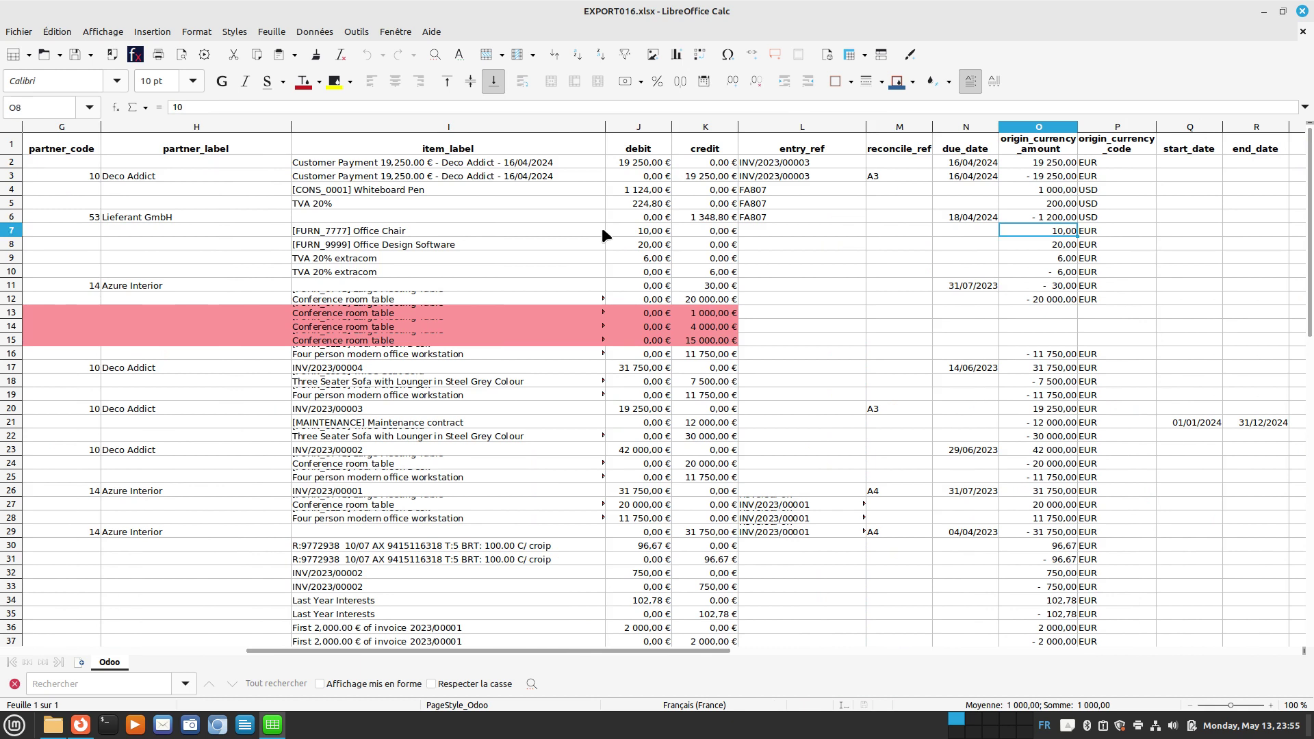
key("Up")
key("Up")
key("Up")
key("Up")
key("Up")
key("Up")
key("Up")
key("Up")
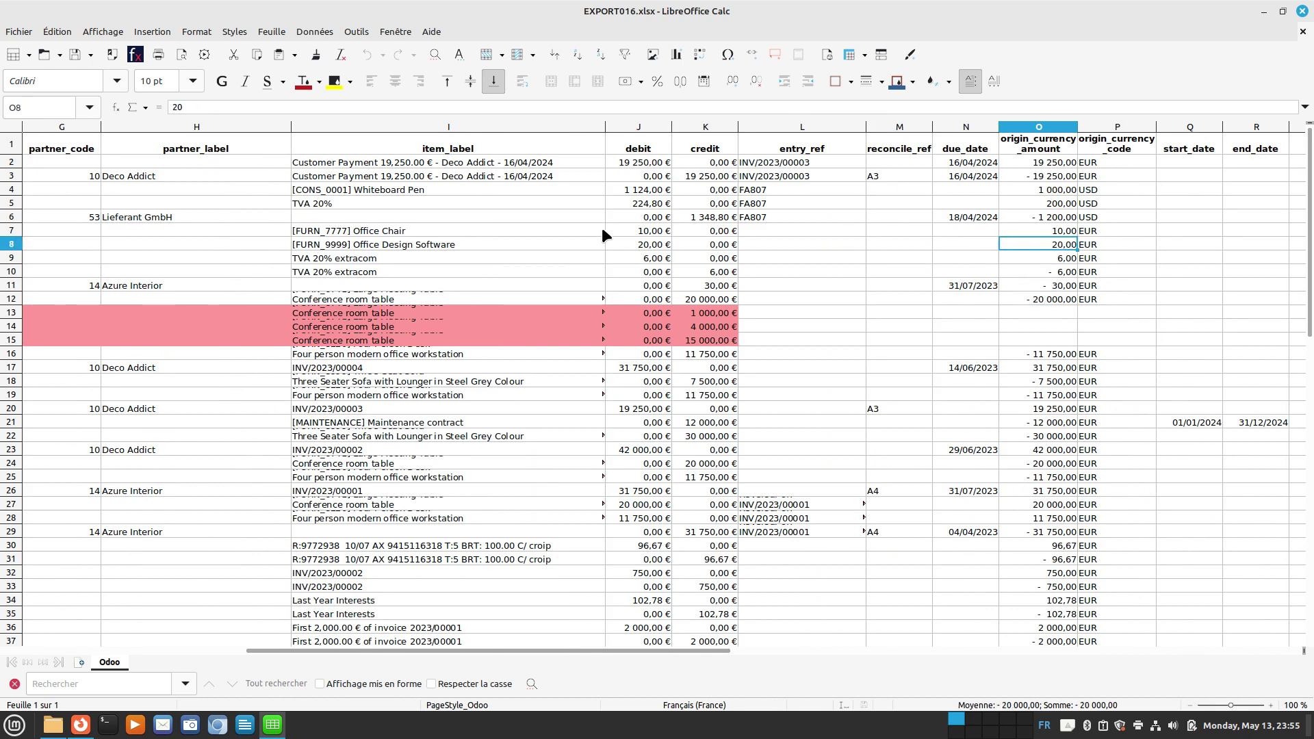
Compare the vendor bill's debit in row 4 with its origin currency amount, and check the currency code down to row 6
key("Left")
key("Left")
key("Left")
key("Left")
key("Left")
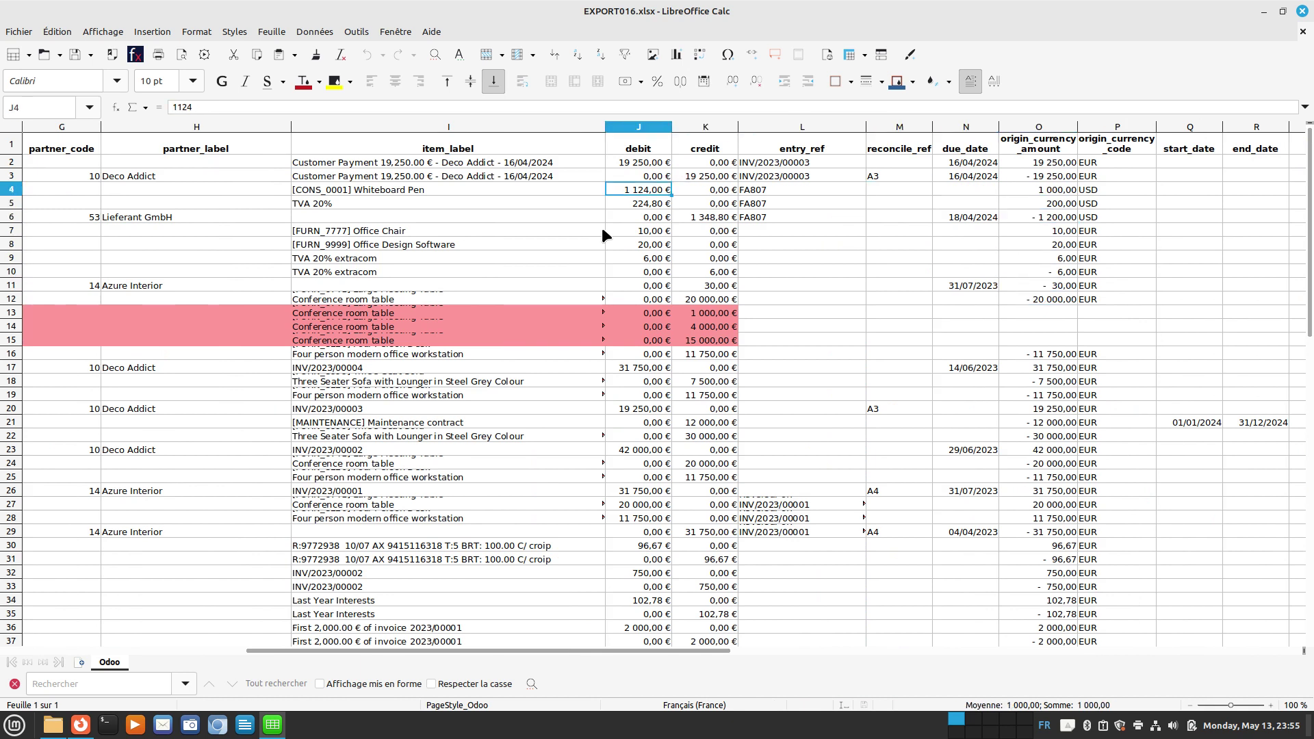
key("Right")
key("Right")
key("Right")
key("Right")
key("Right")
key("Right")
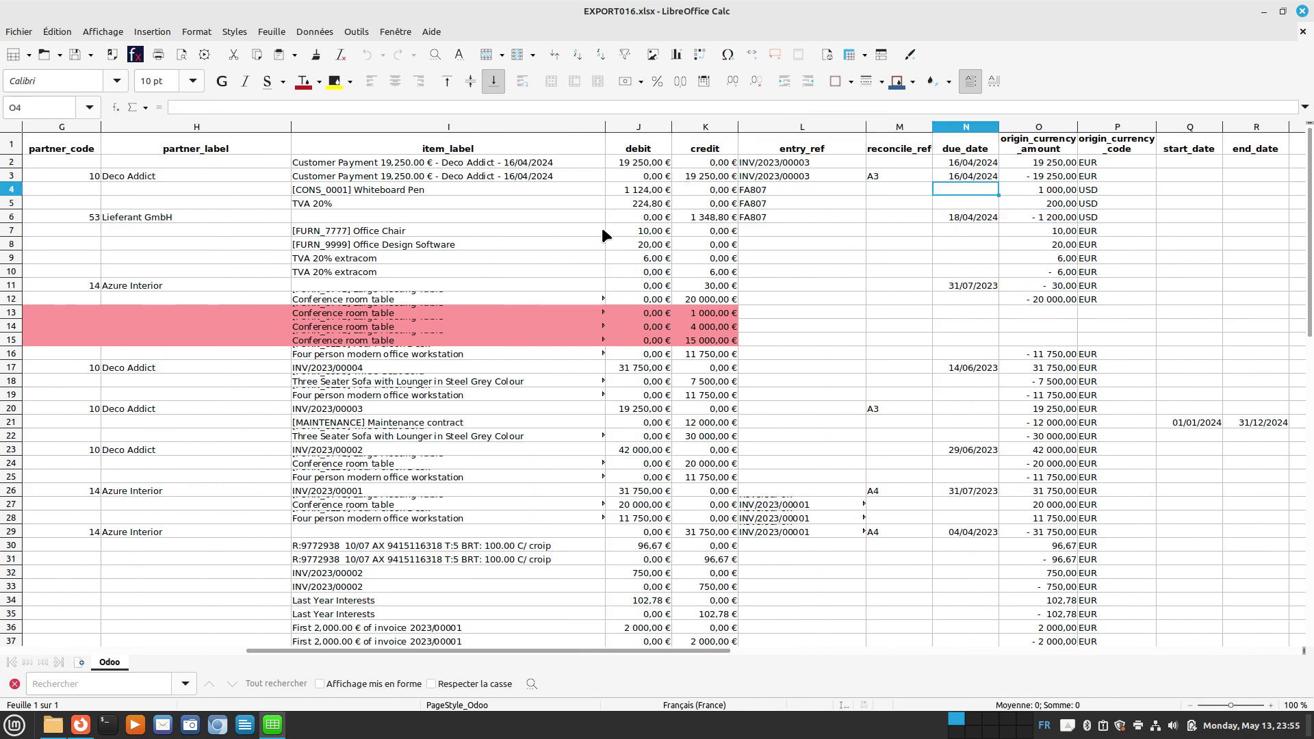
key("Down")
key("Down")
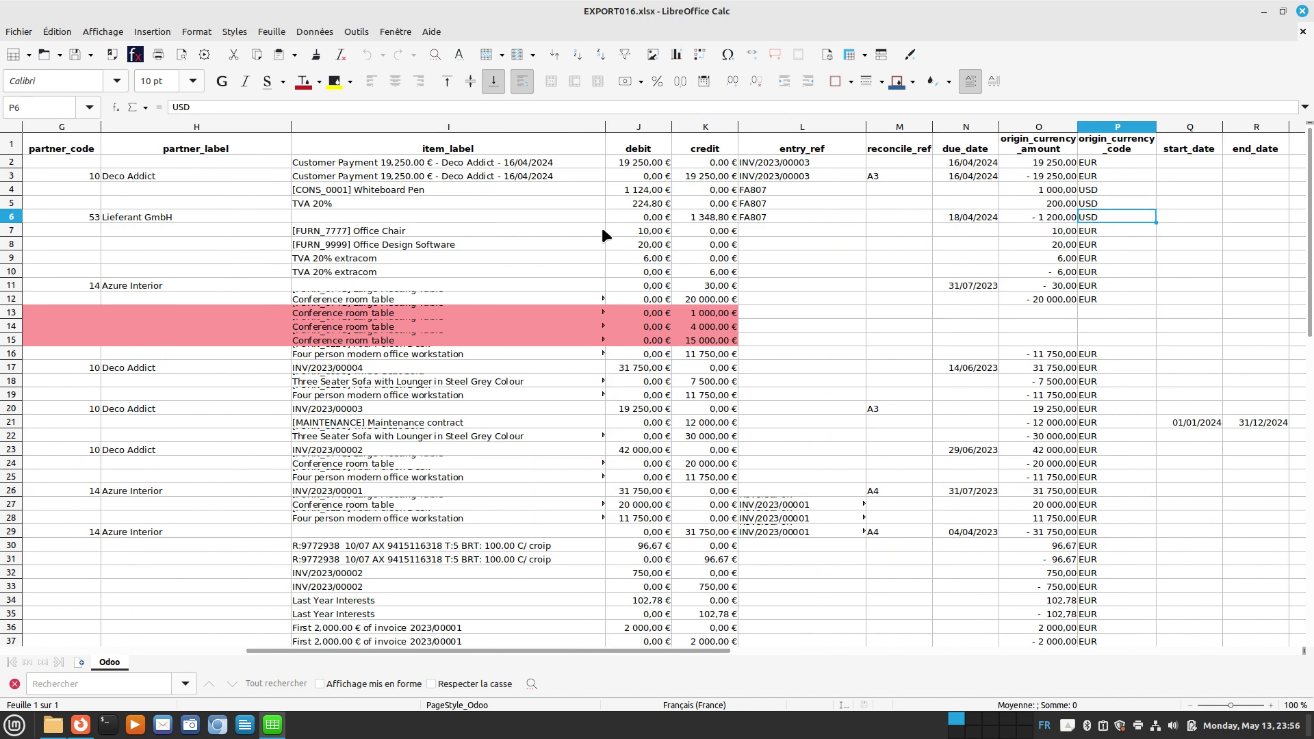
Examine the start_date column from row 6 past the last exported line and return to its header
key("Right")
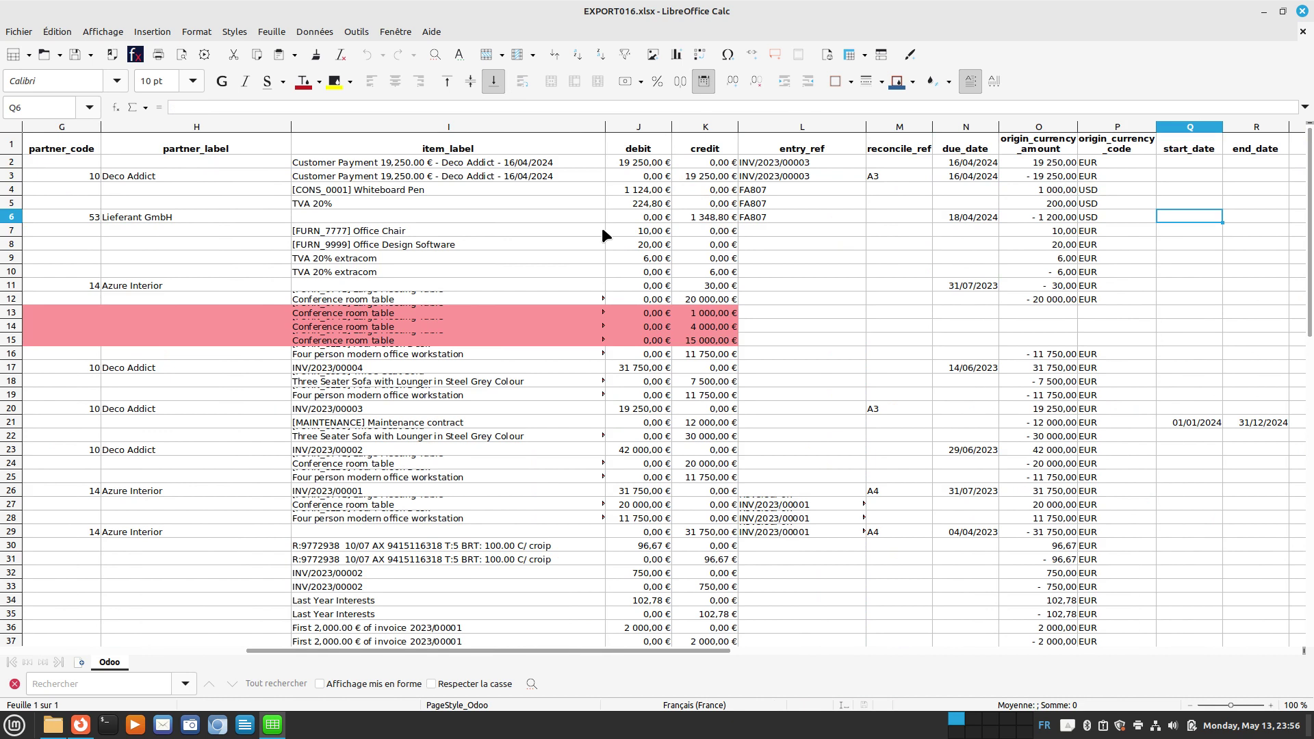
key("Down")
key("Down")
key("Down")
key("Down")
key("Down")
key("Down")
key("Down")
key("Down")
key("Down")
key("Down")
key("Down")
key("Down")
key("Down")
key("Down")
key("Down")
key("Down")
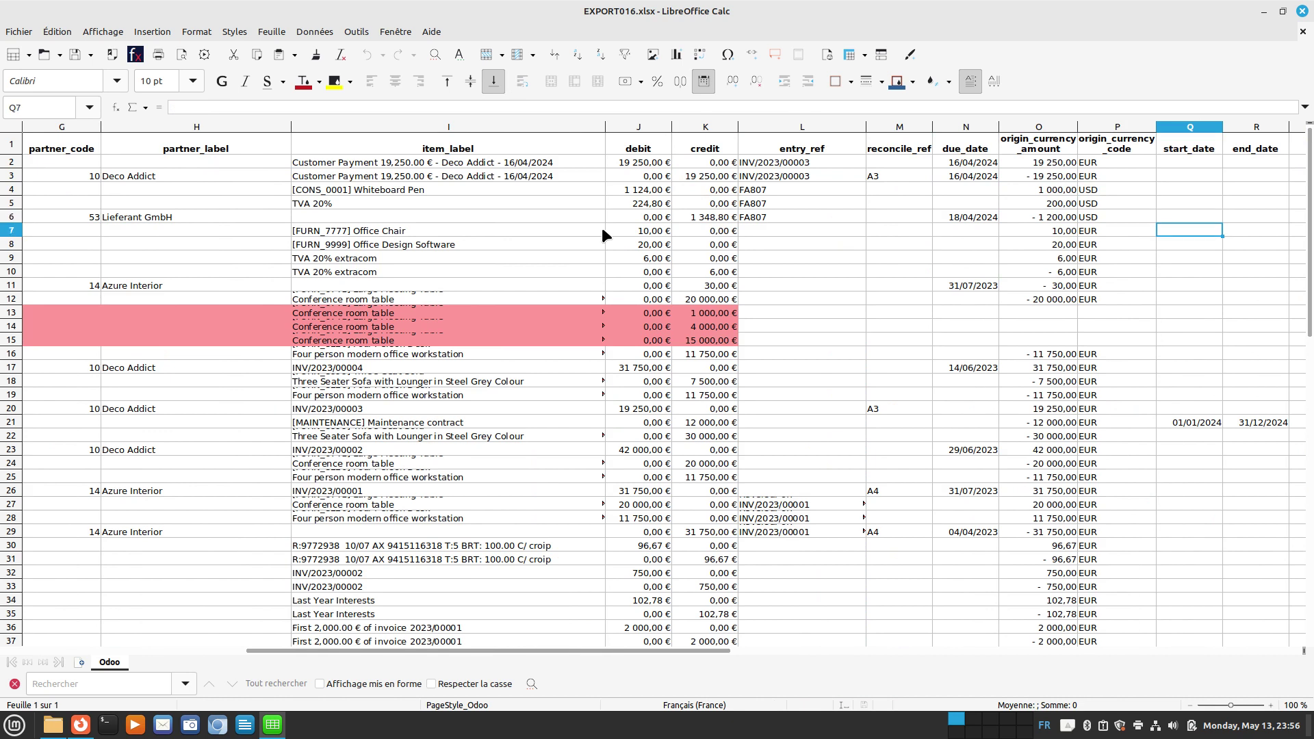
key("Page_Down")
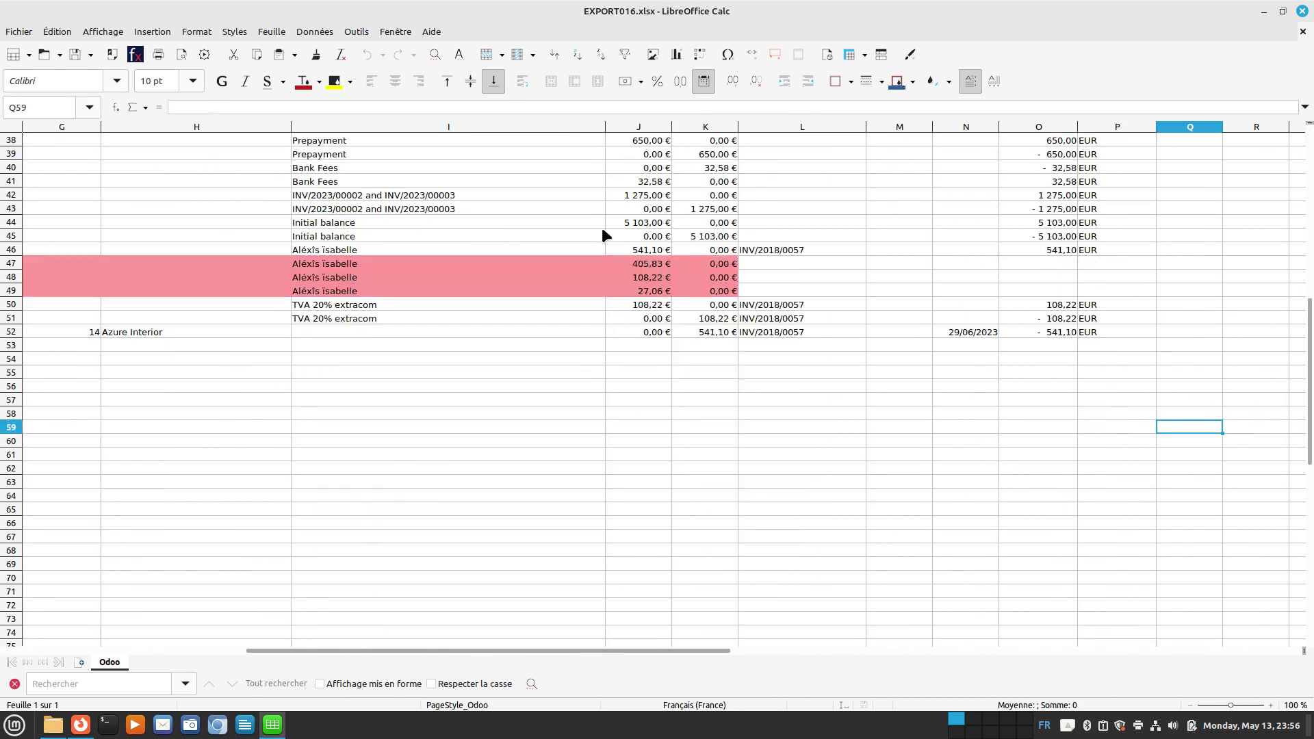
key("Page_Up")
key("Page_Up")
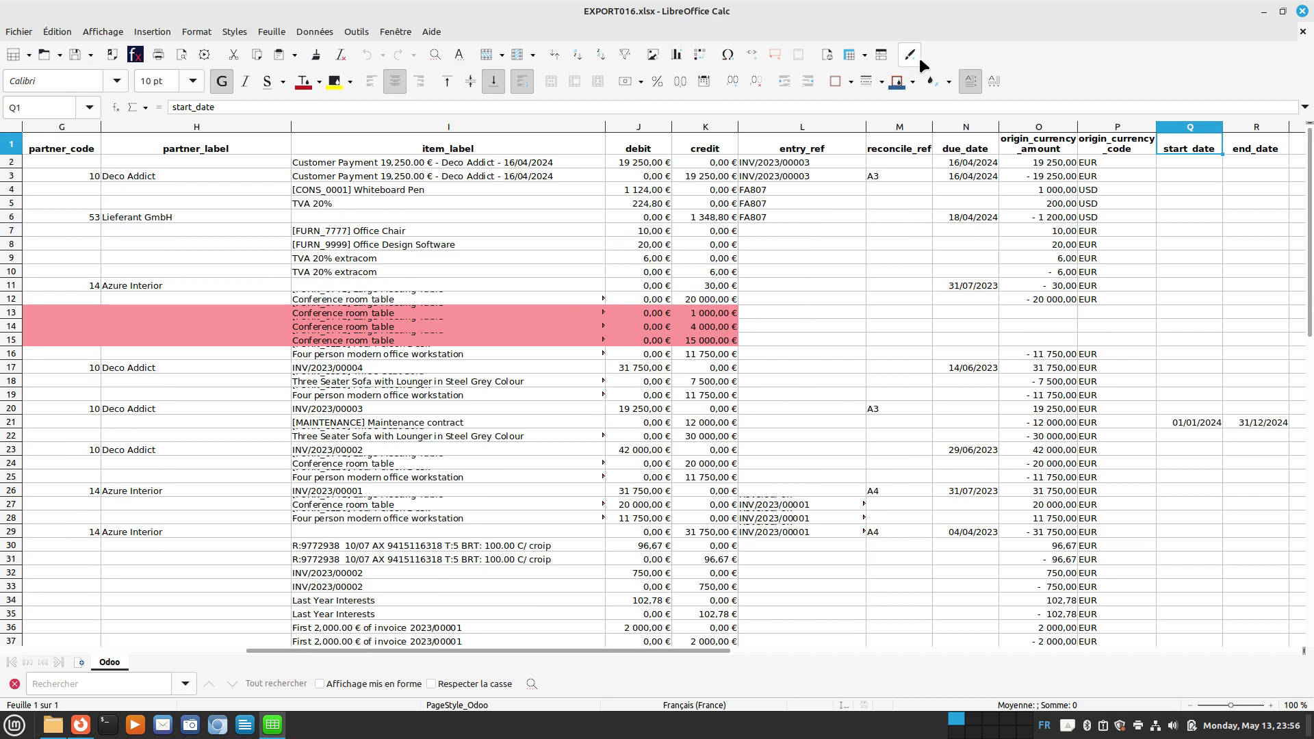
Close EXPORT016.xlsx and the file manager, and open the Journal Entries list in Odoo
left_click(1302, 11)
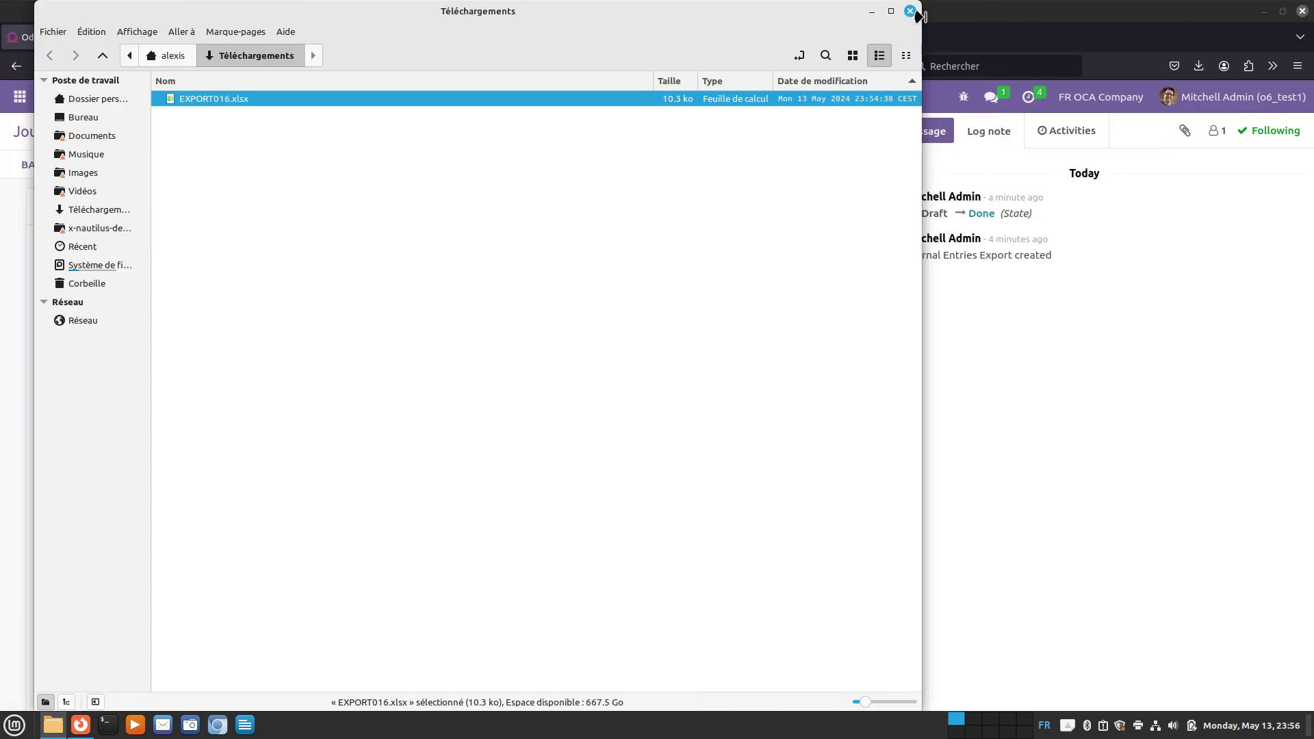
left_click(911, 11)
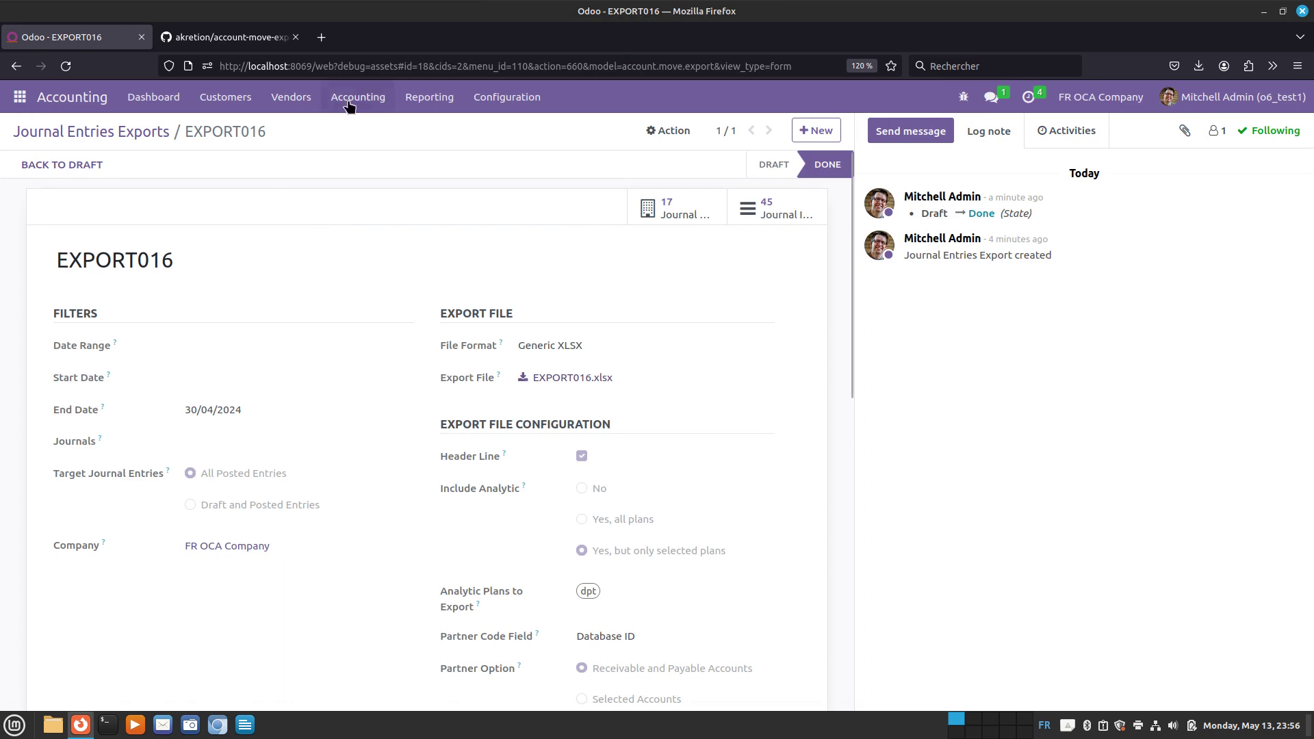
left_click(241, 100)
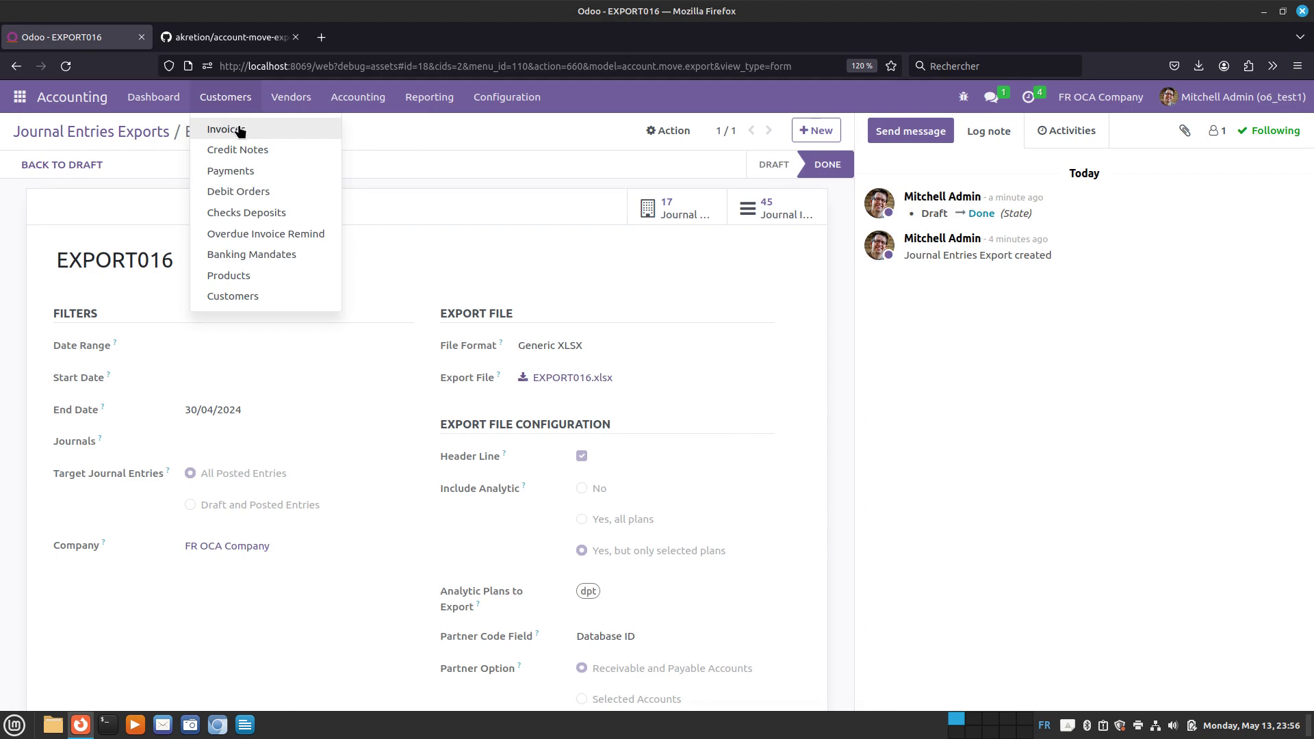
left_click(239, 130)
left_click(353, 98)
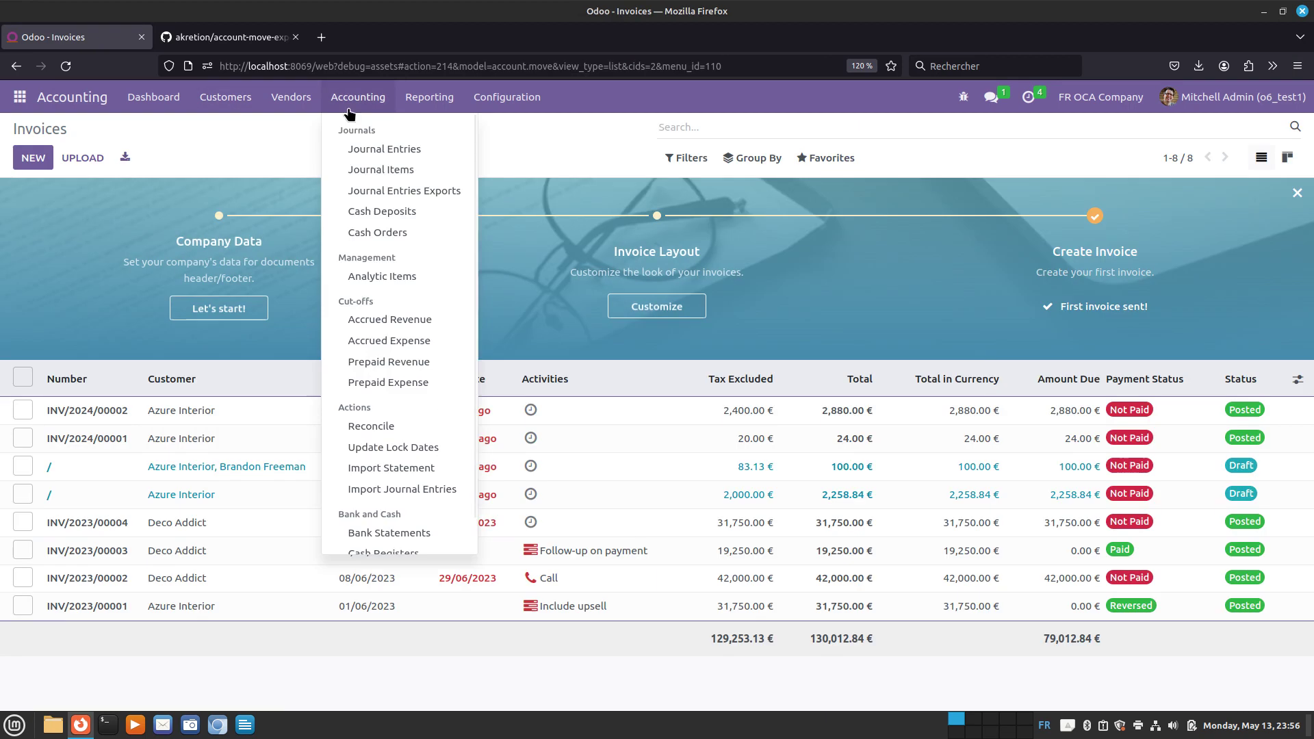
left_click(364, 152)
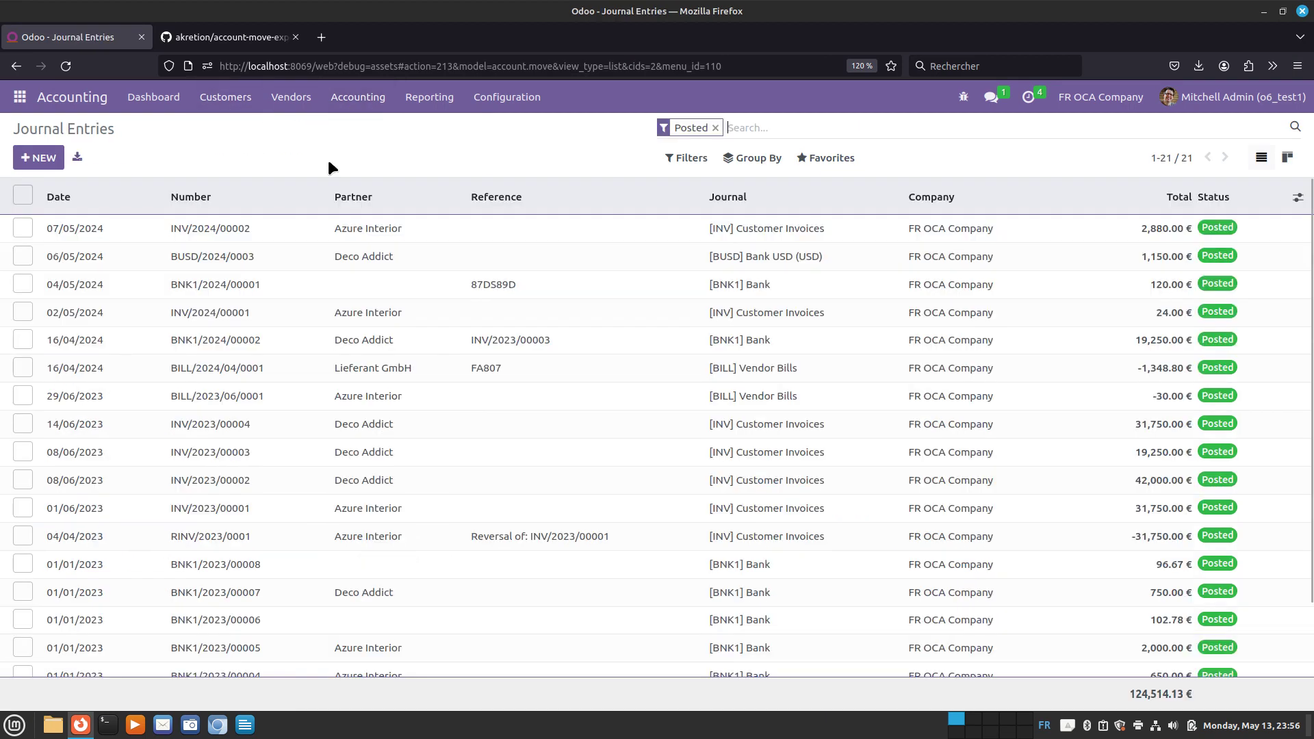
Select entries INV/2024/00002, BUSD/2024/0003 and BNK1/2024/00002 and try to create a journal entries export from them
left_click(23, 231)
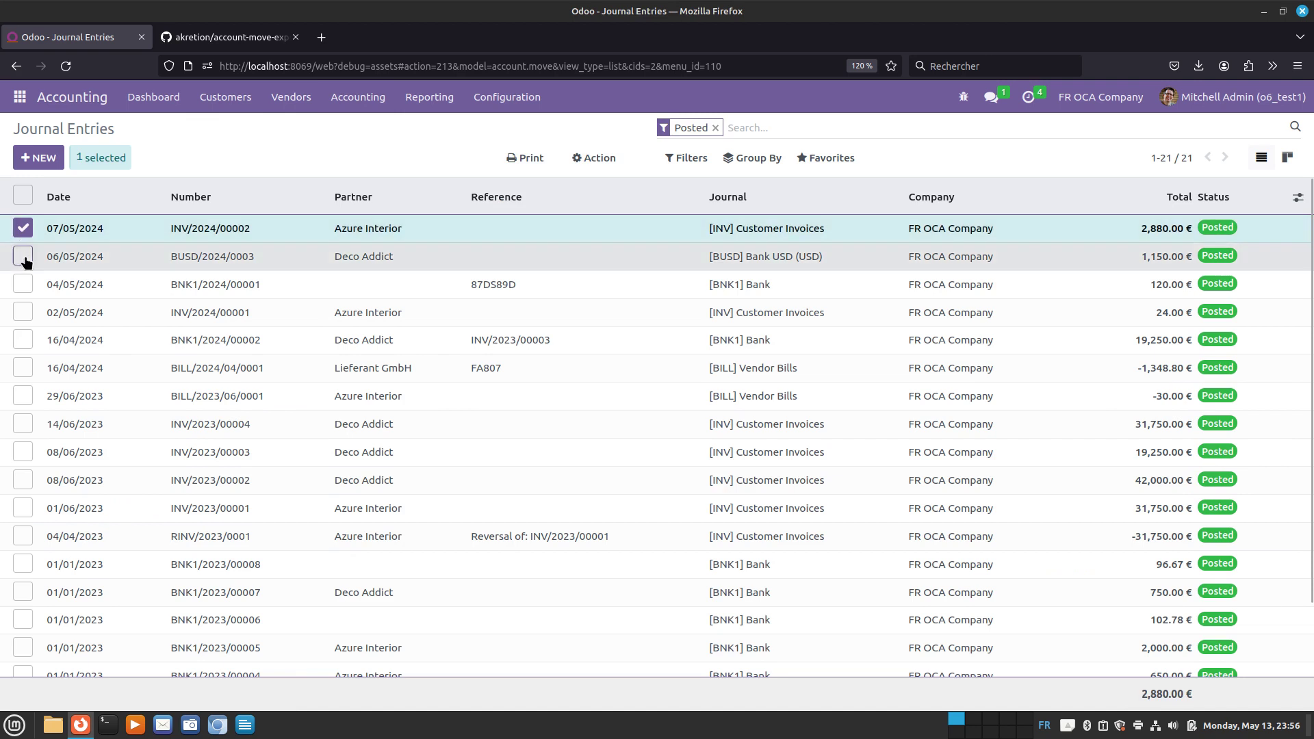
left_click(23, 257)
left_click(22, 341)
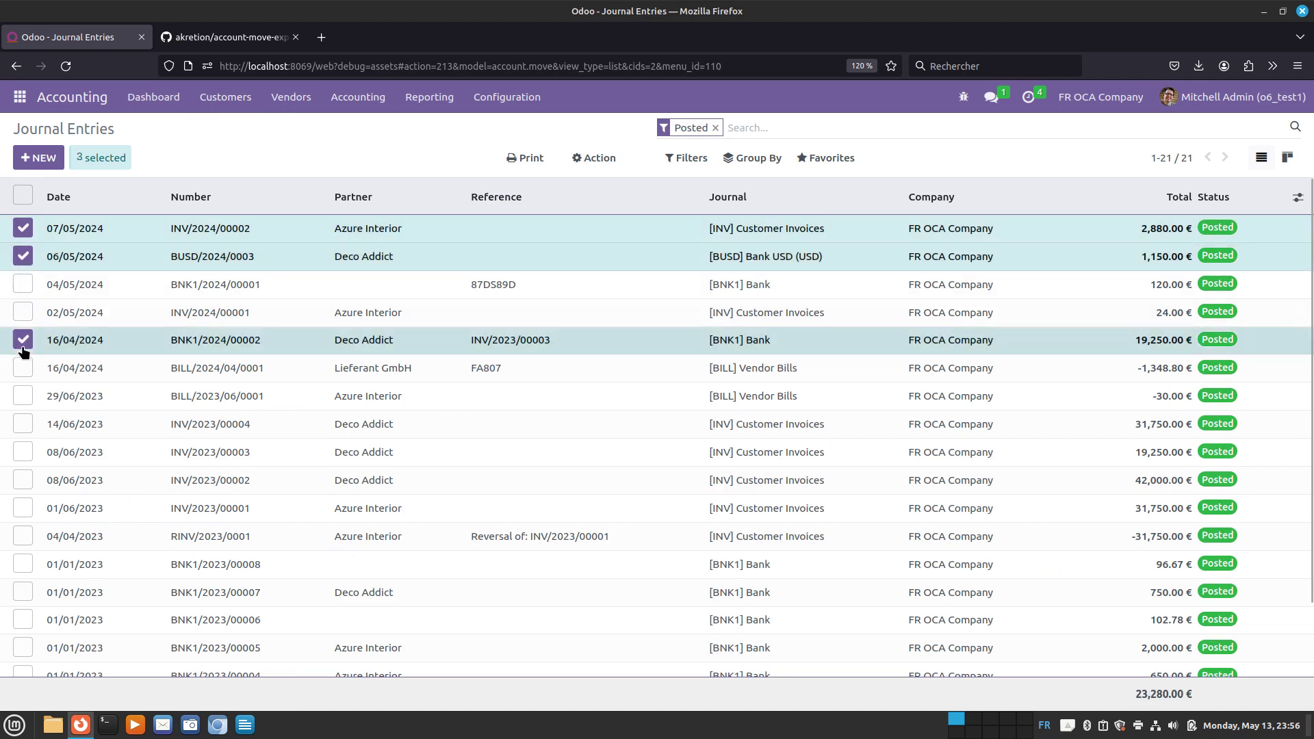
left_click(597, 159)
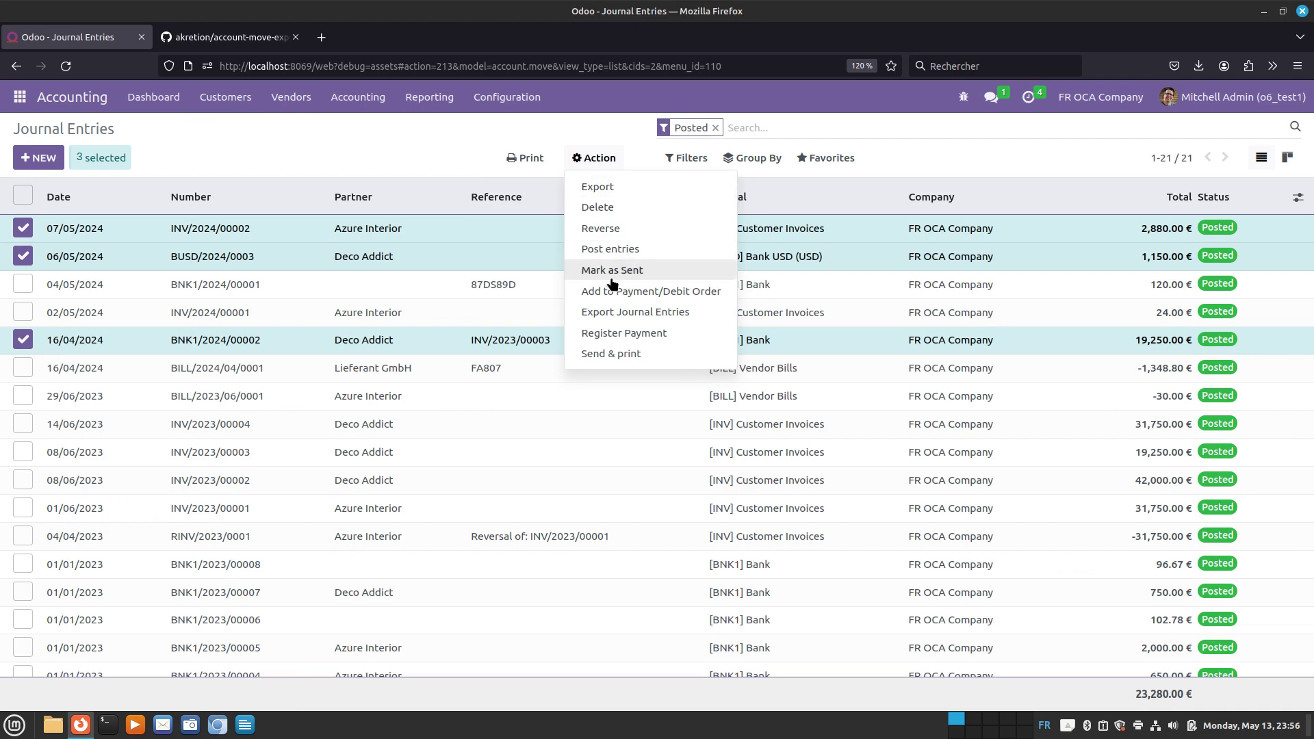
left_click(610, 313)
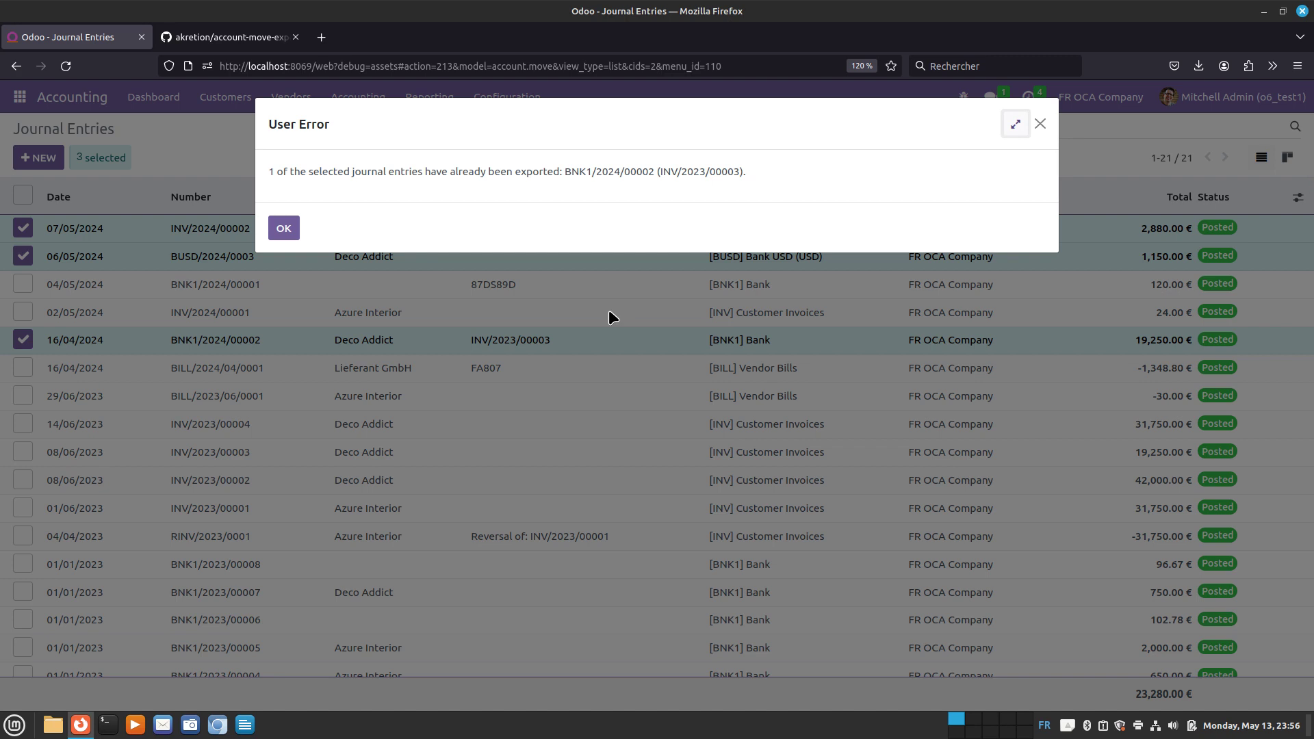
left_click(284, 229)
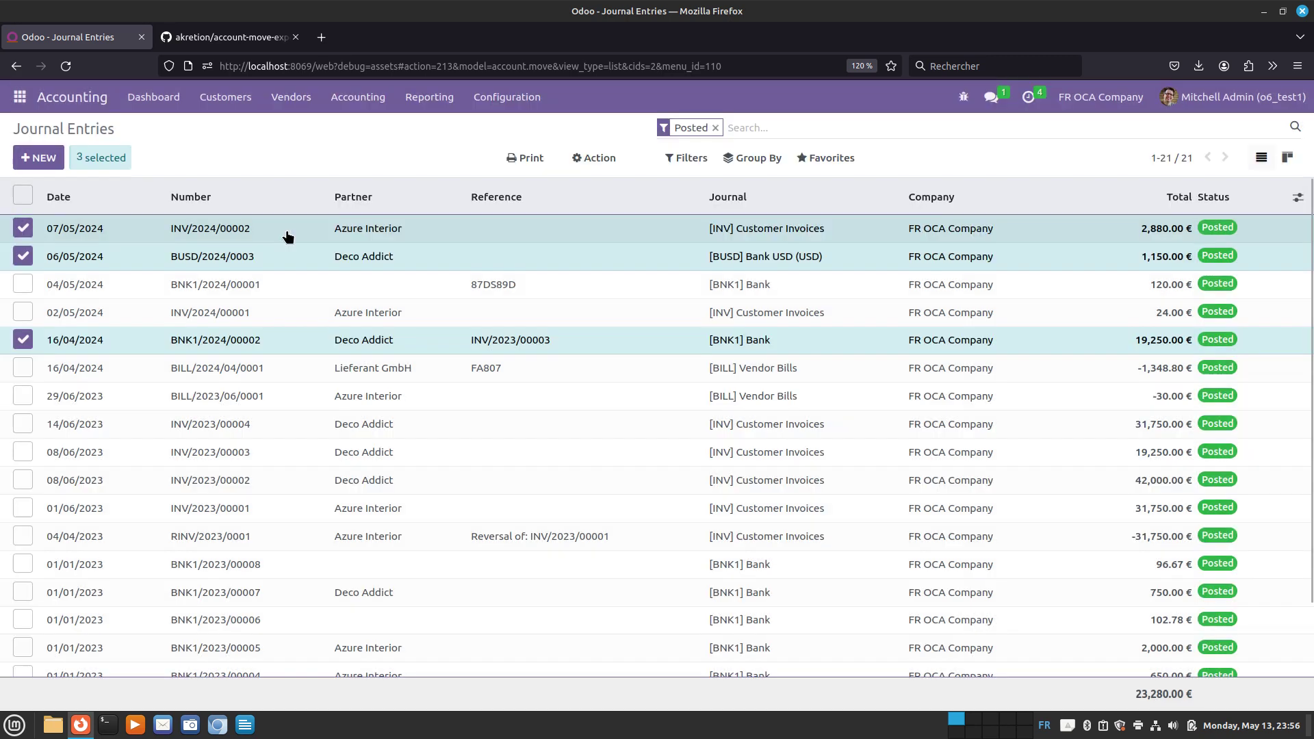
Deselect BNK1/2024/00002 and create a journal entries export draft from the two remaining selected entries
left_click(24, 340)
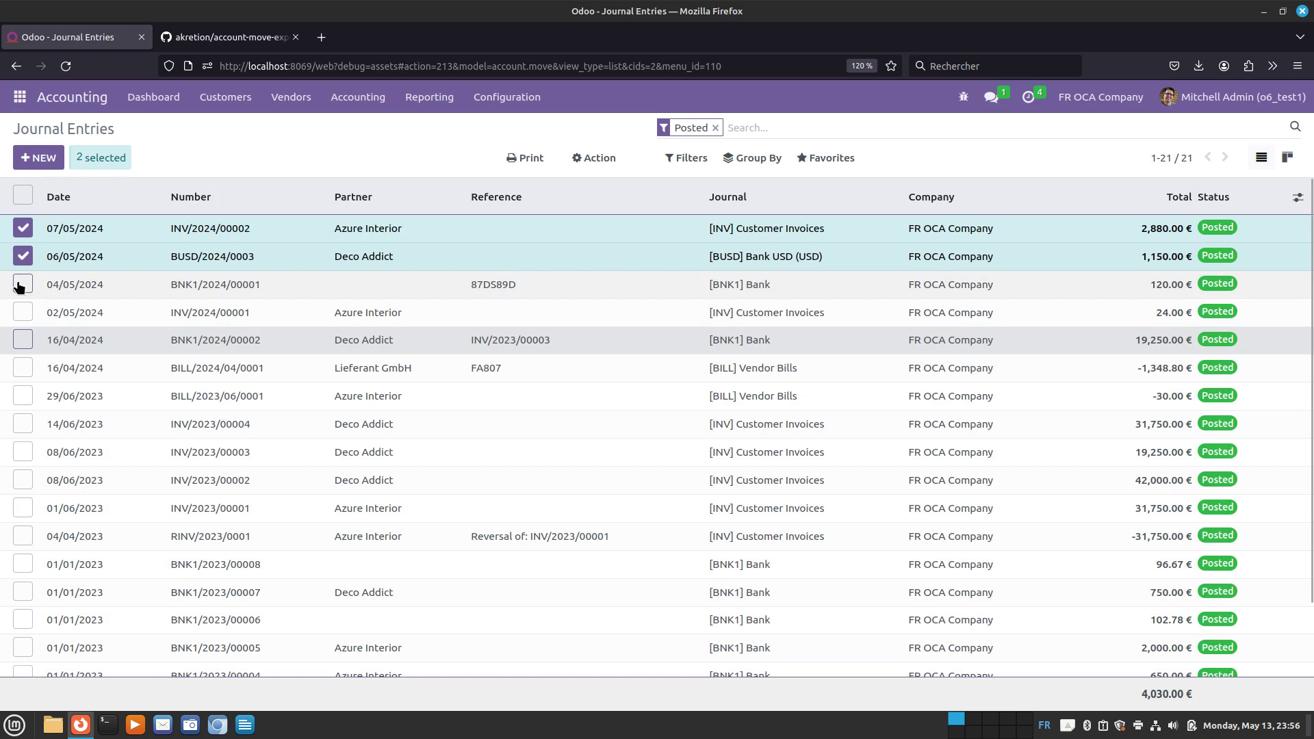
left_click(592, 162)
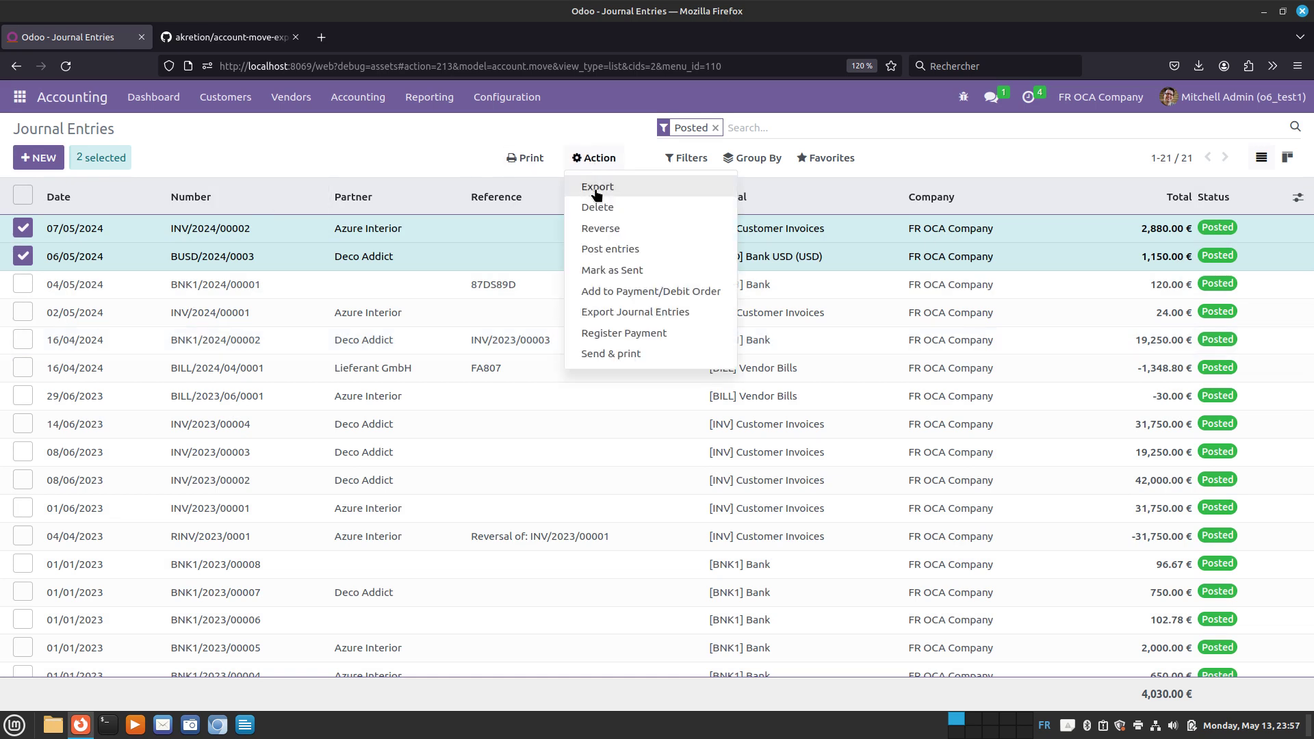
left_click(609, 313)
left_click(306, 236)
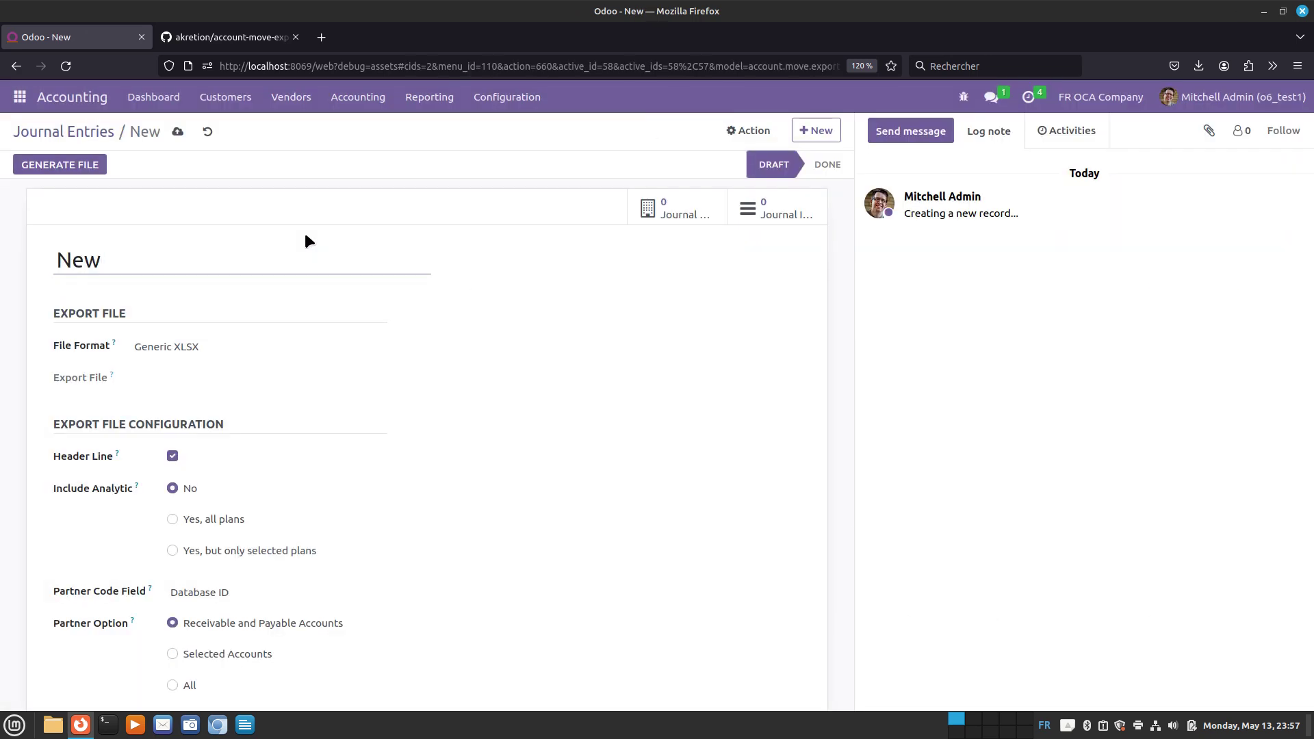
Review the settings and journal entry lines of the new export draft, and discard the draft
scroll(306, 237, "down", 5)
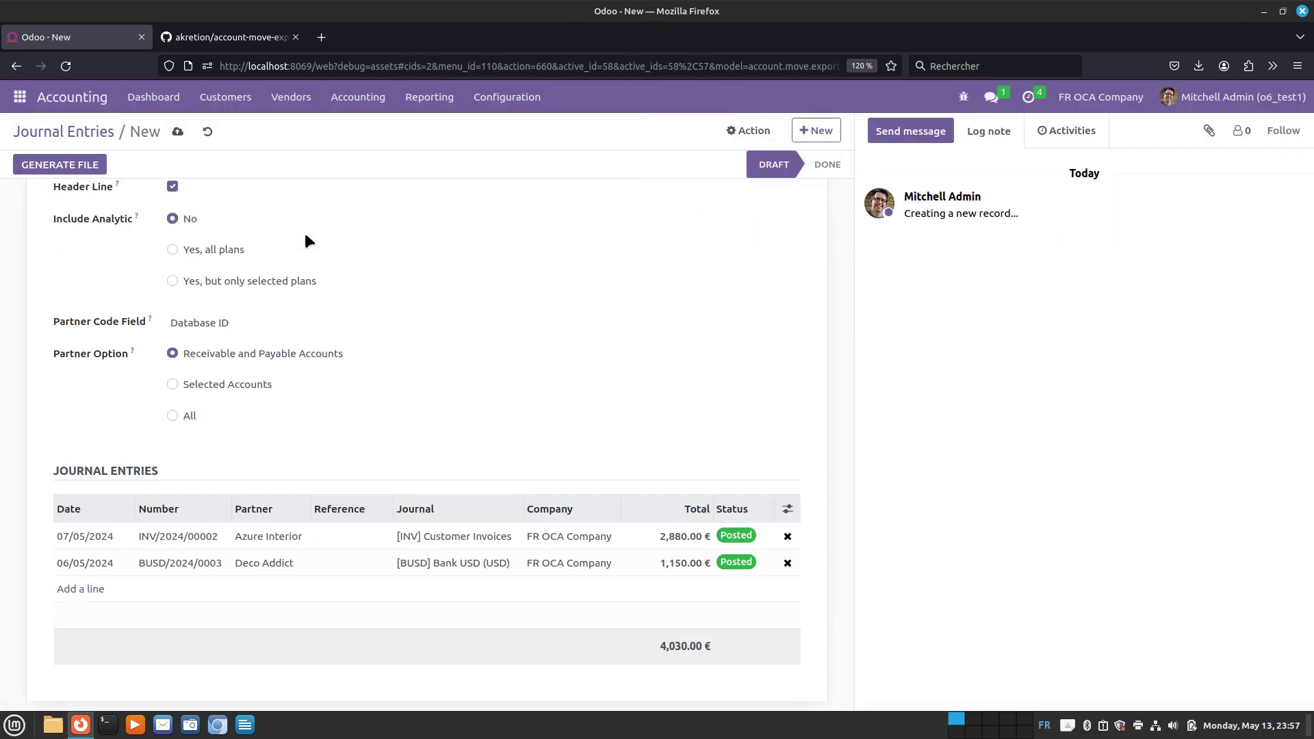
scroll(306, 240, "up", 5)
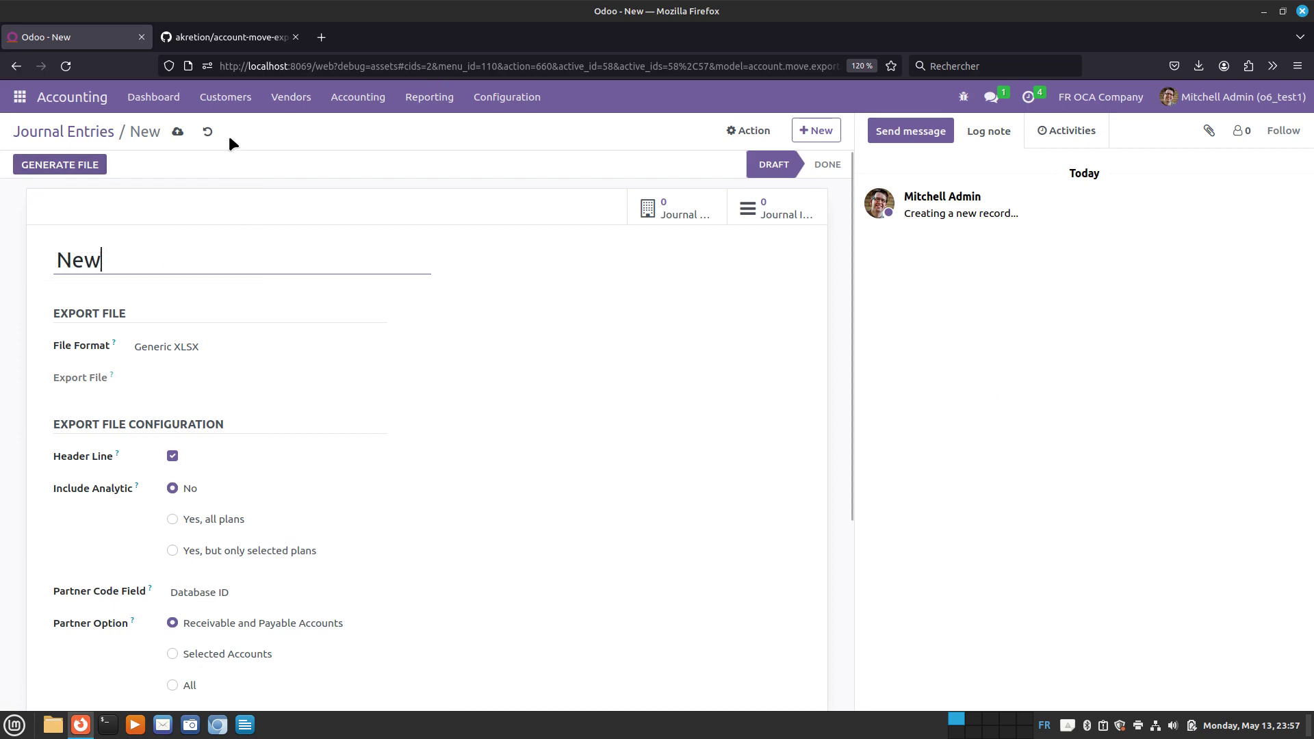
left_click(208, 132)
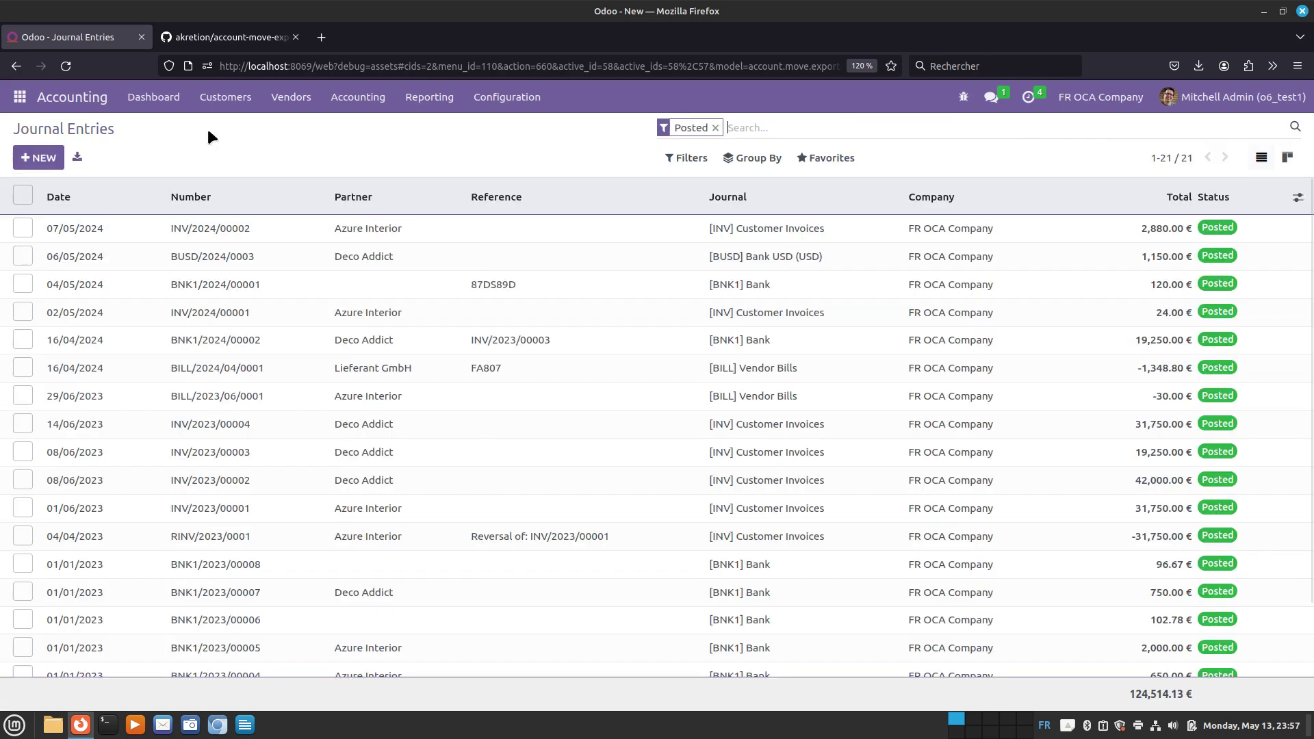
Open the Journal Items list and select the Maintenance contract and TVA 20% lines of INV/2024/00002
left_click(358, 96)
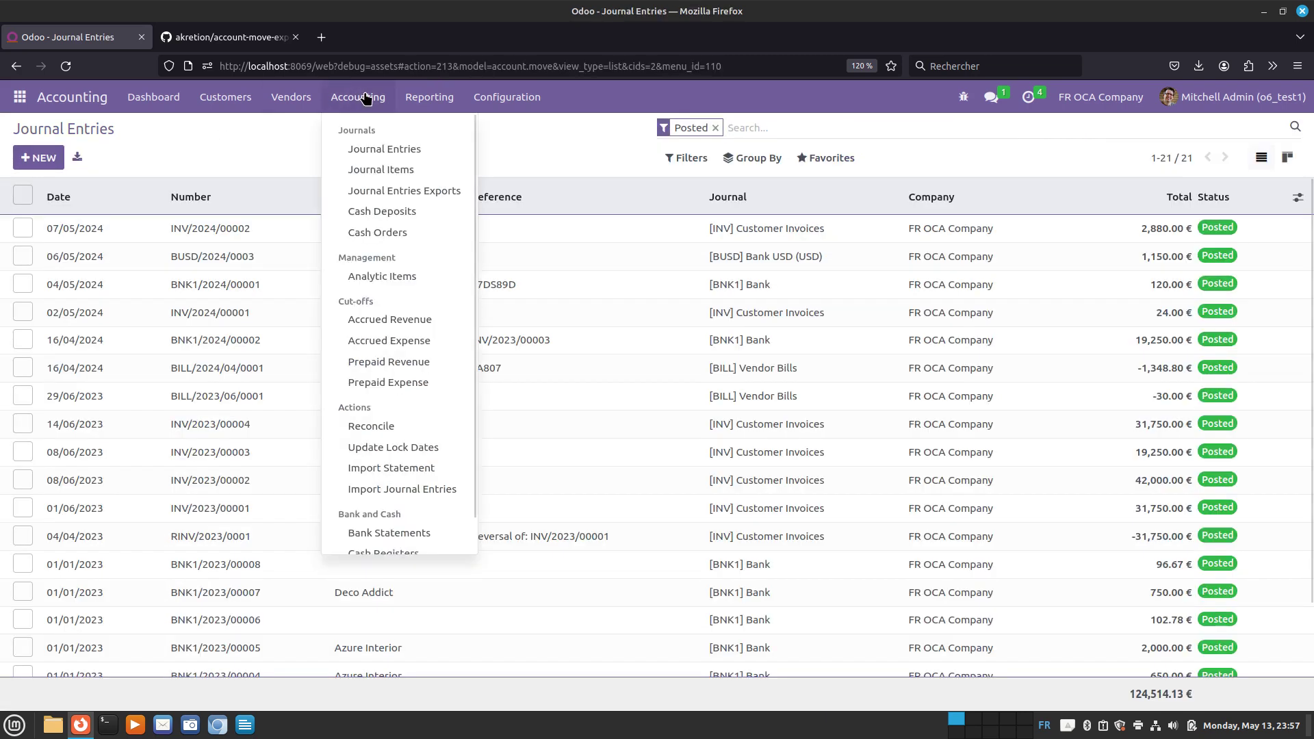
left_click(389, 170)
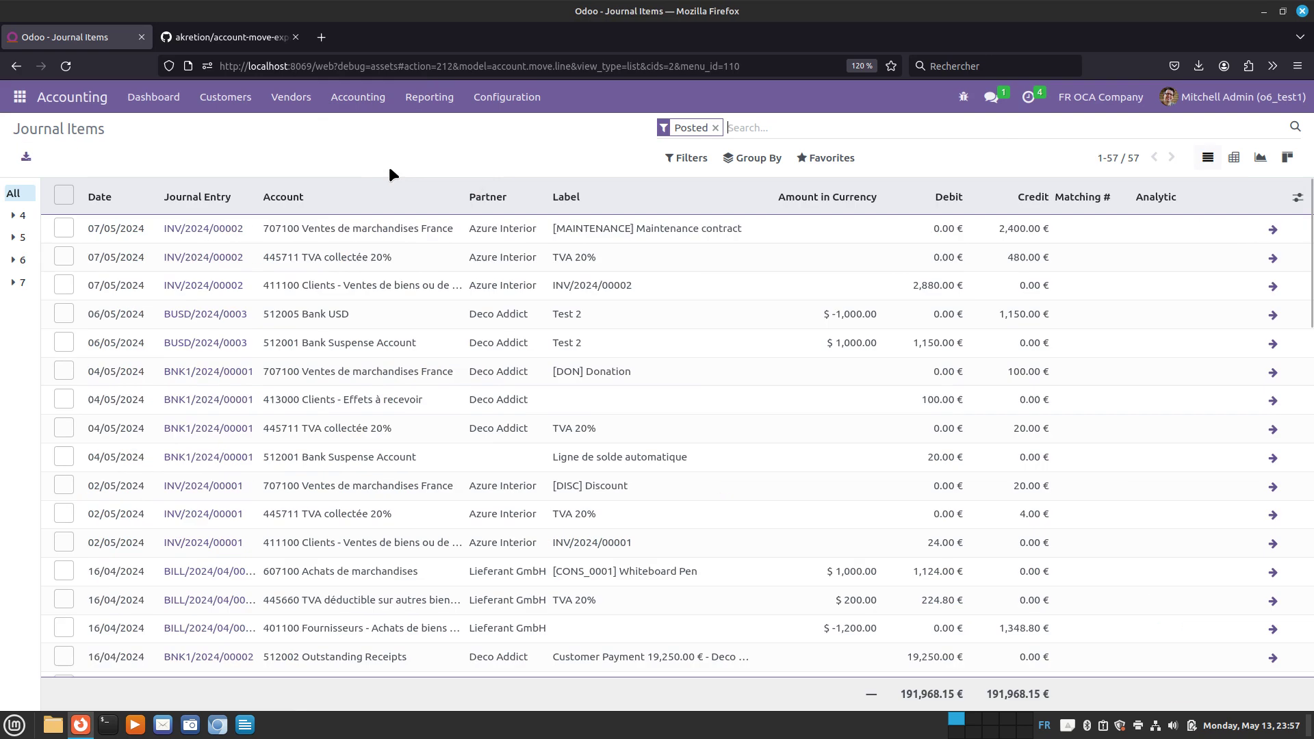
left_click(65, 231)
left_click(65, 257)
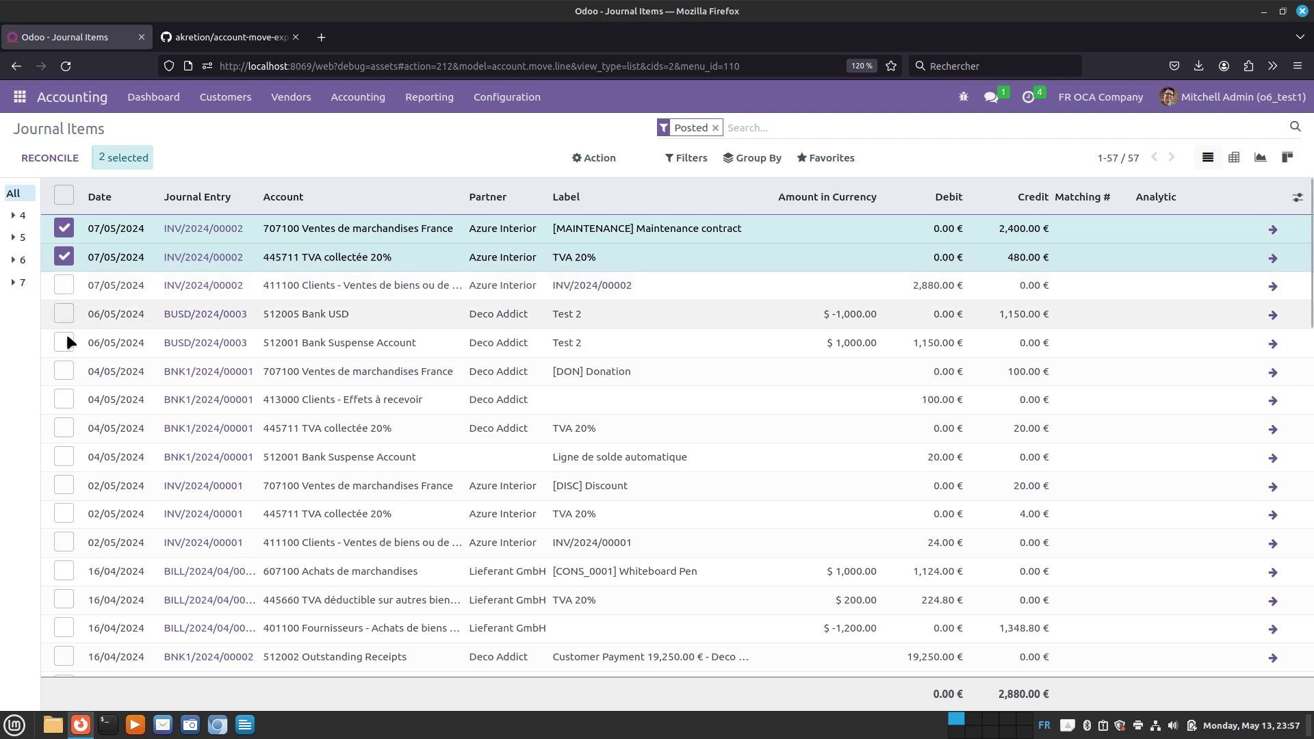
Try exporting the journal items with the TVA 20% line of BILL/2024/04/0001 added, and deselect that line
left_click(63, 600)
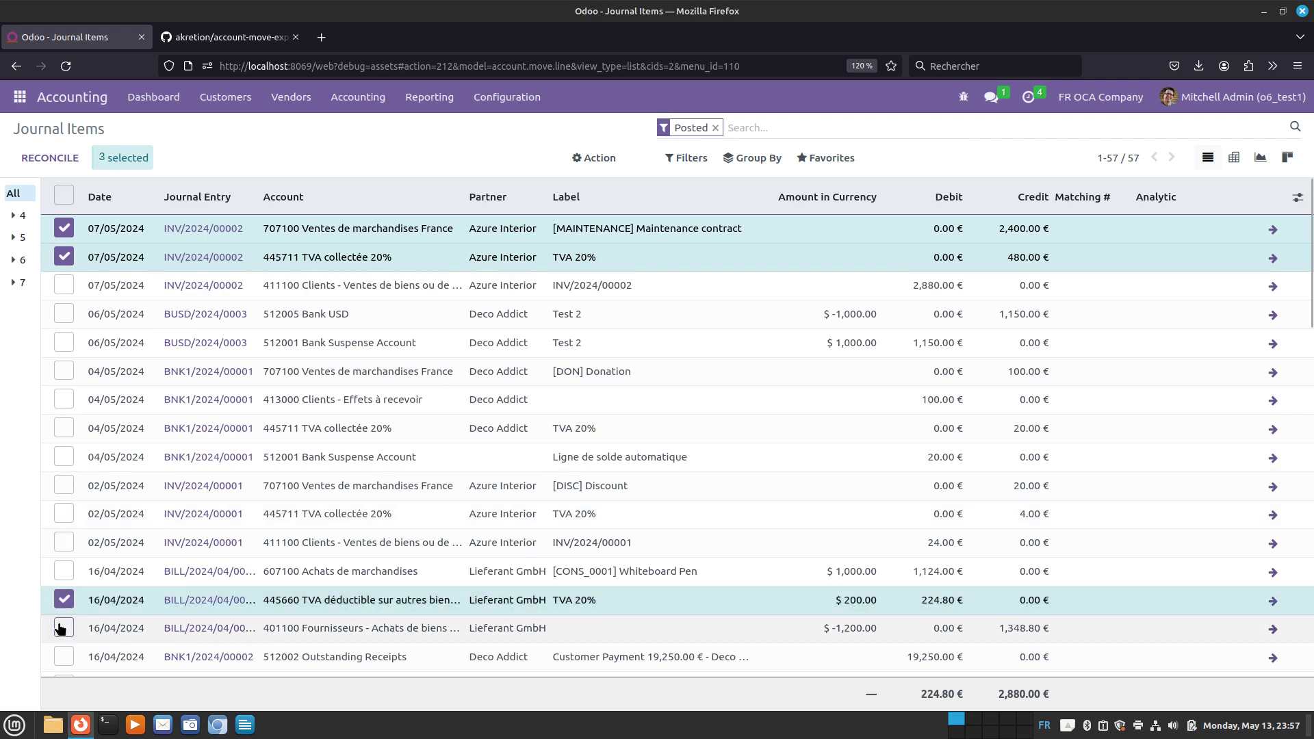
left_click(594, 158)
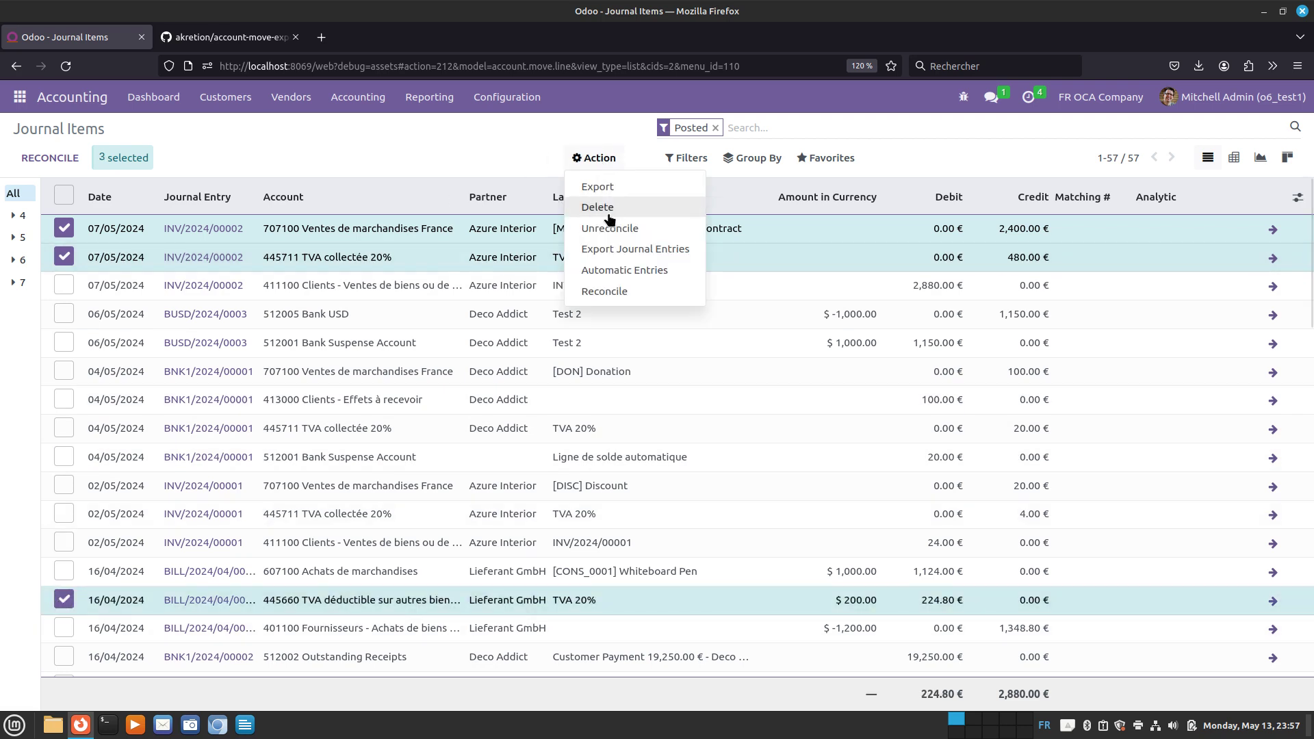
left_click(644, 251)
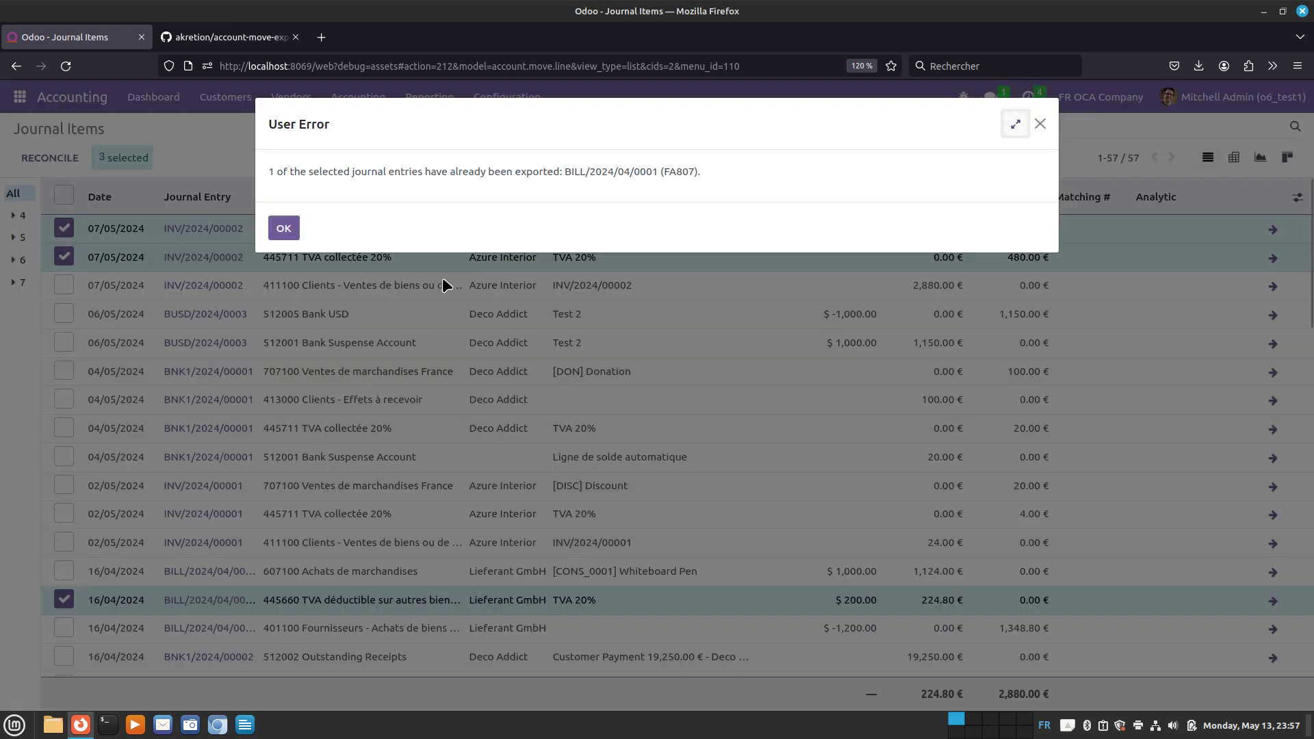
left_click(284, 228)
left_click(63, 601)
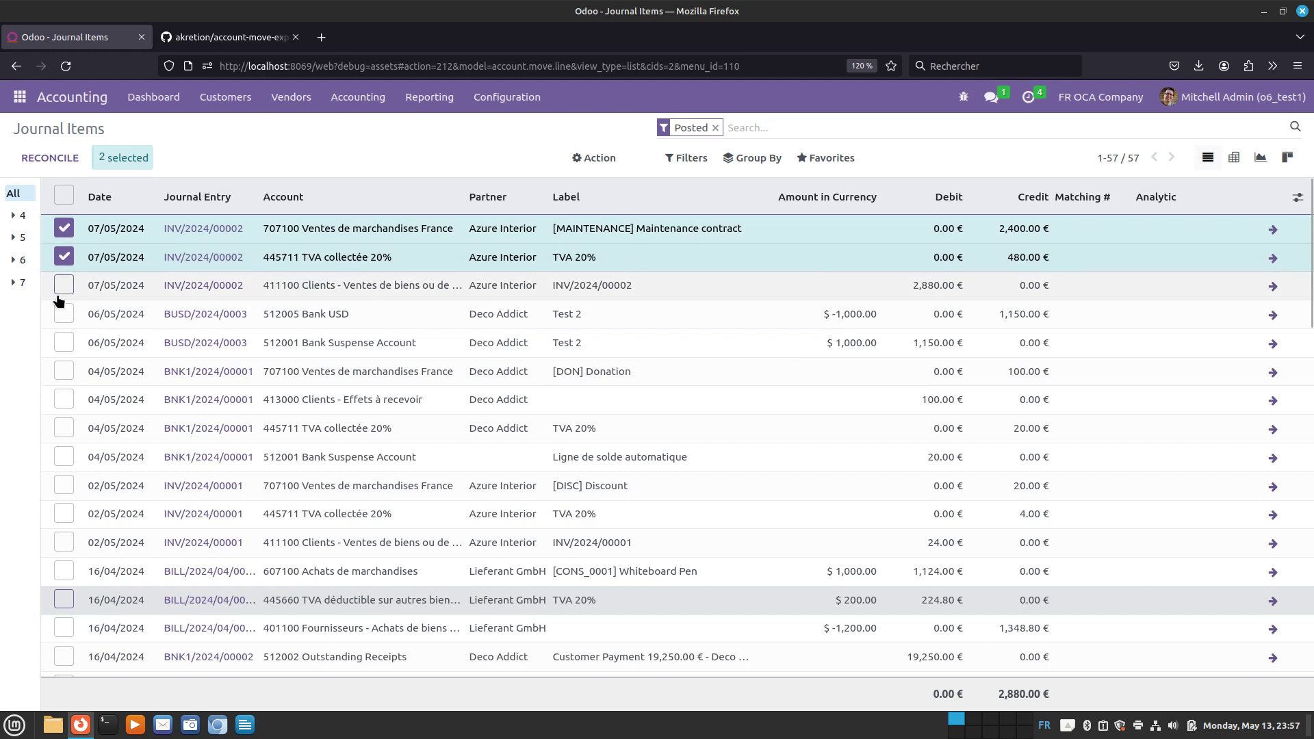
Create and save a journal entries export draft from the two selected journal items, and review the journal items it includes
left_click(575, 162)
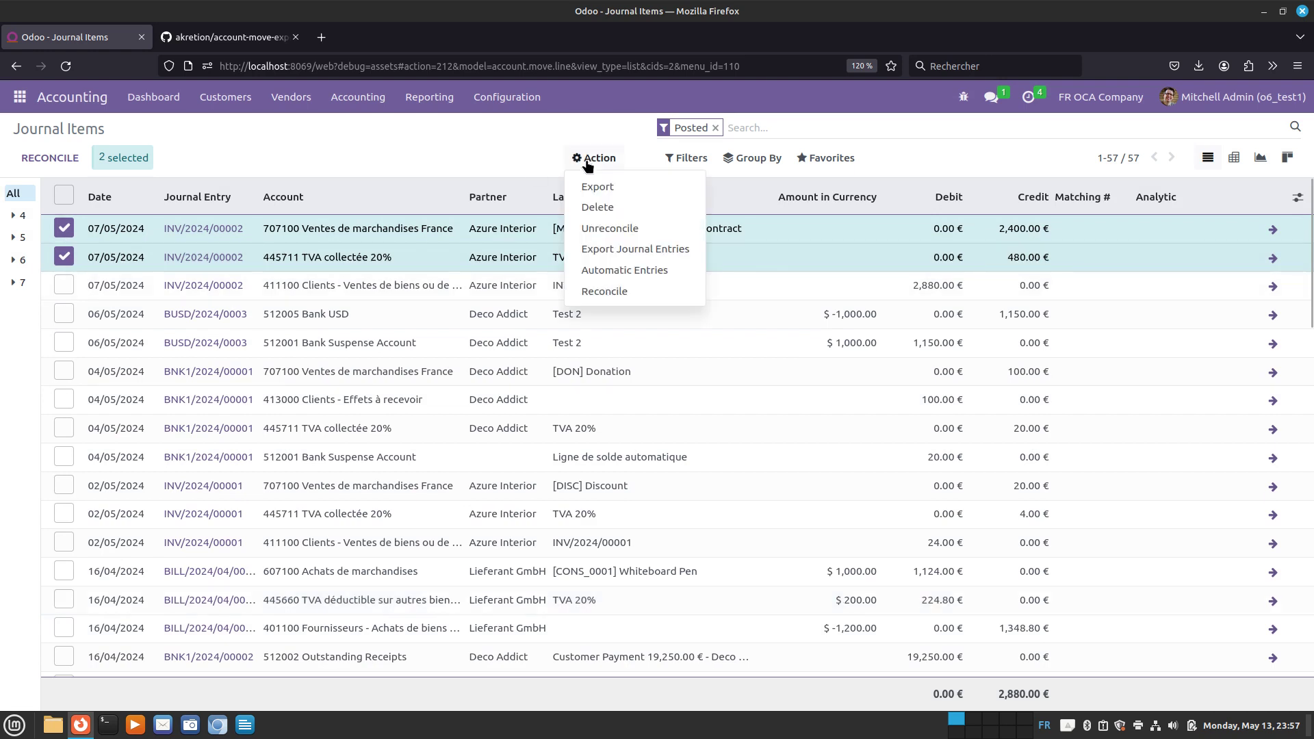
left_click(613, 250)
left_click(306, 244)
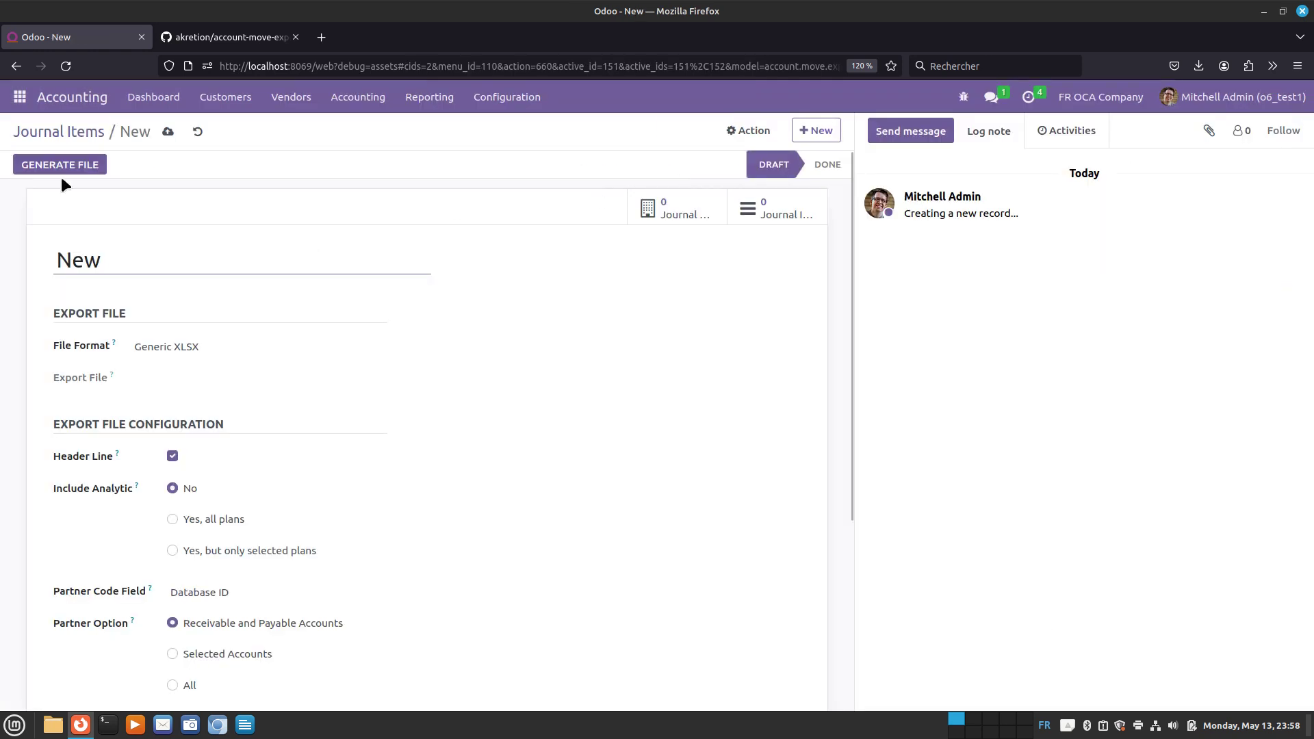
left_click(169, 132)
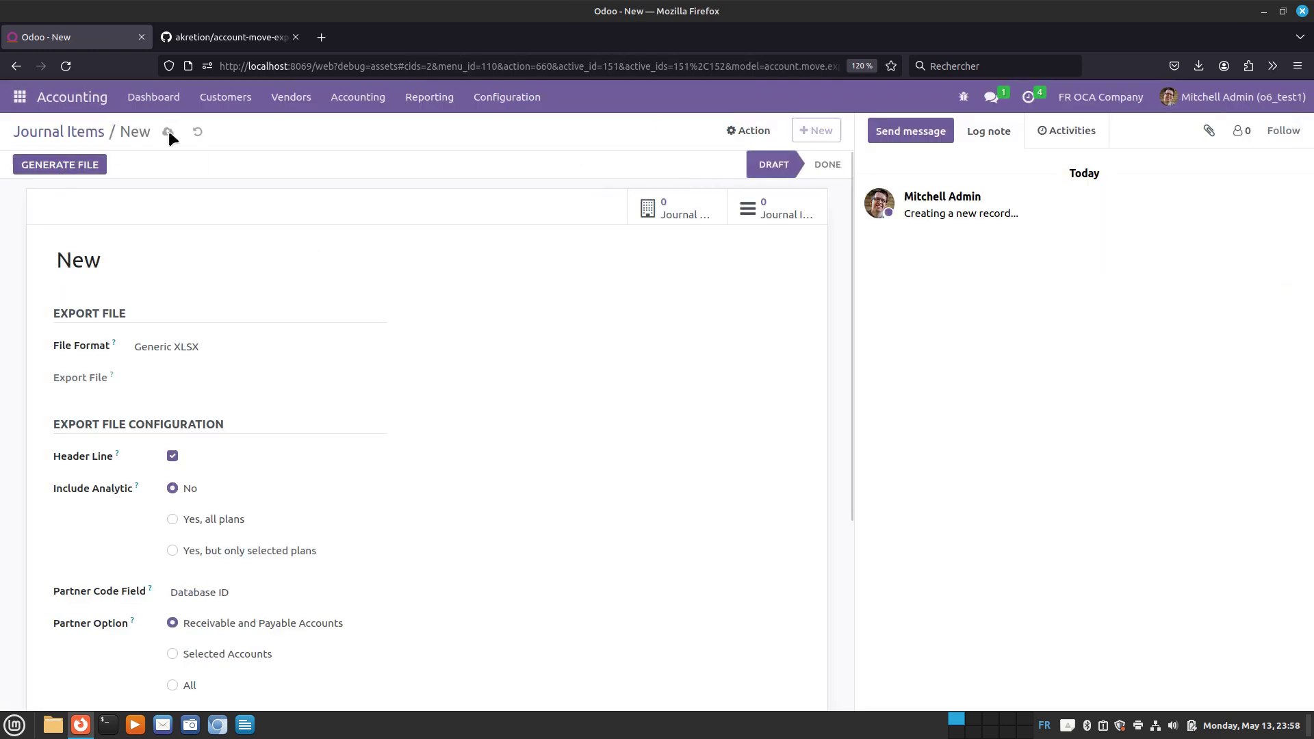
left_click(789, 211)
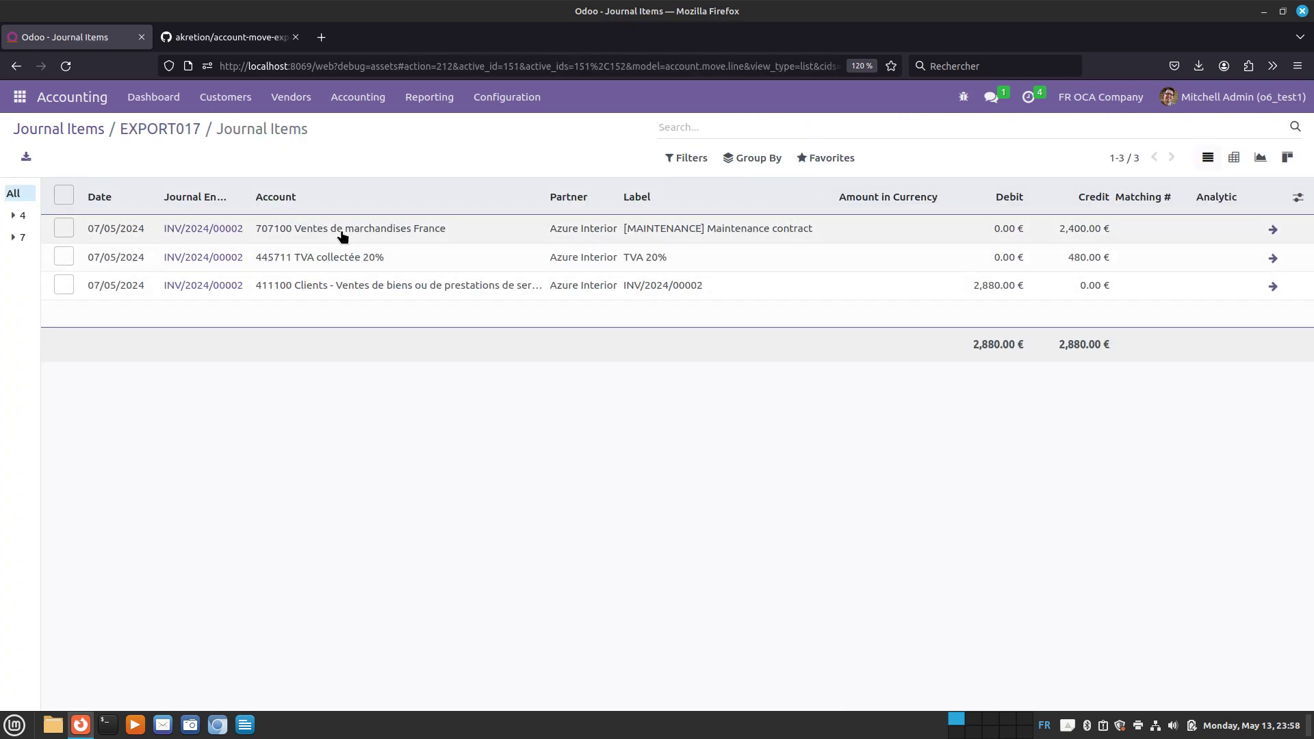
left_click(158, 131)
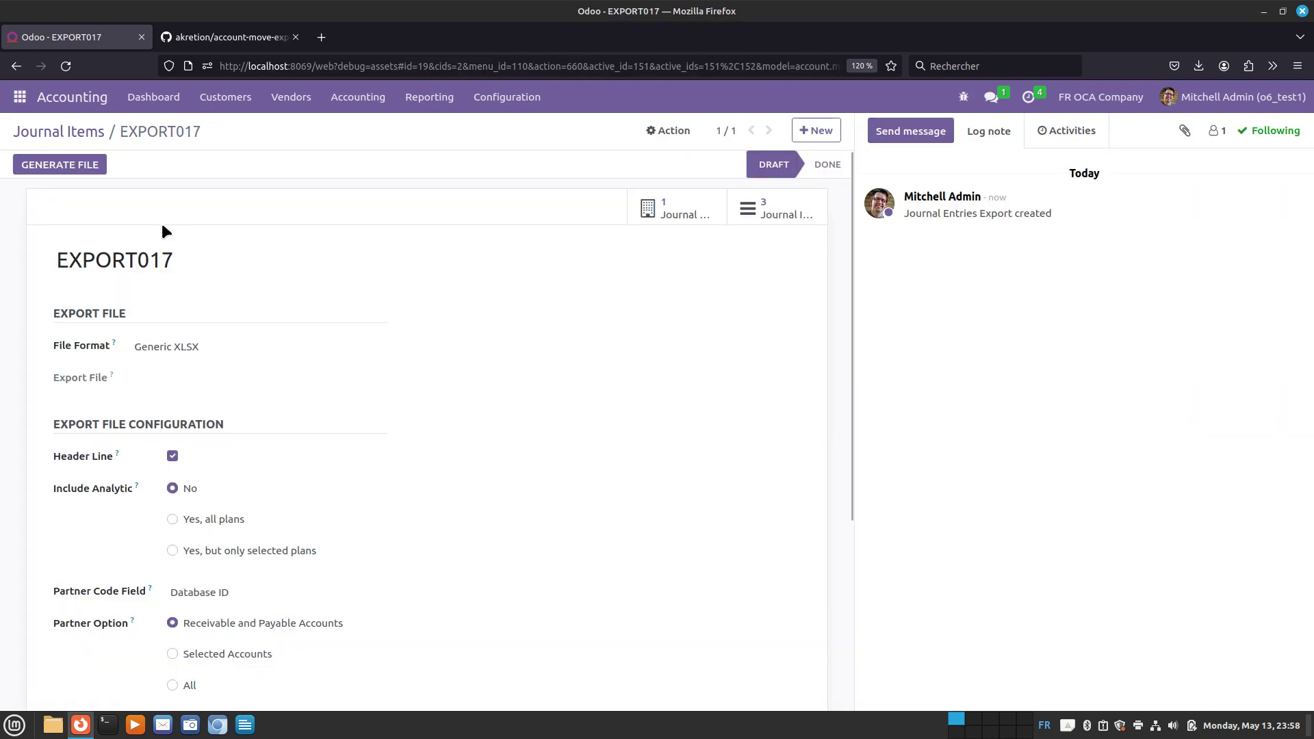
Generate the draft's Generic XLSX export file and save it as EXPORT017.xlsx in the Téléchargements folder
left_click(64, 167)
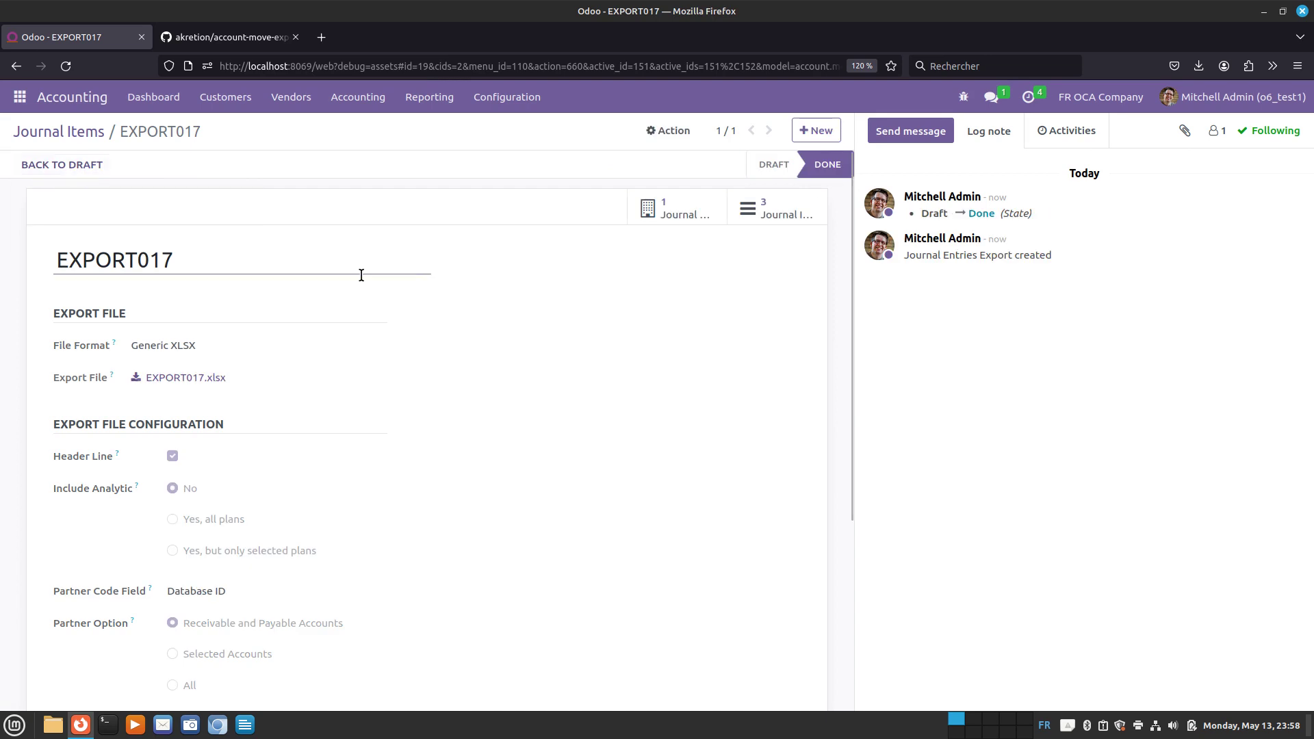
left_click(204, 378)
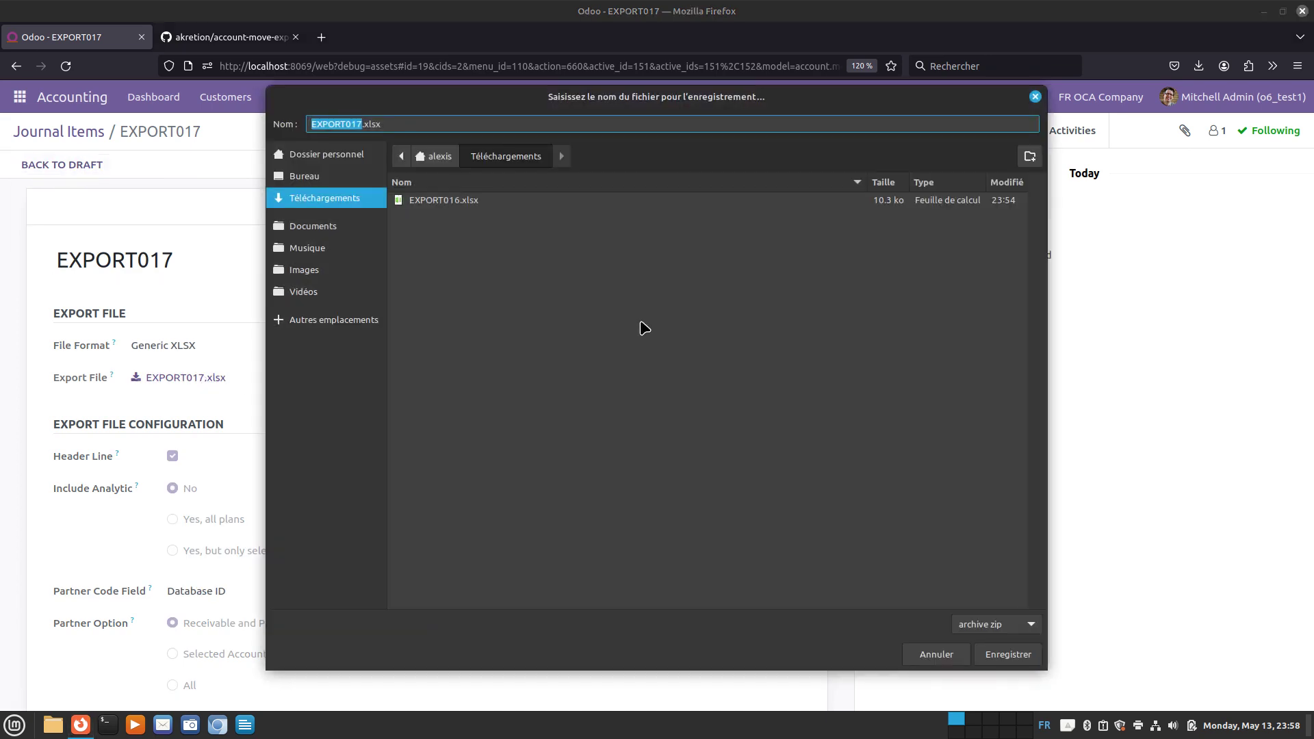
left_click(1024, 659)
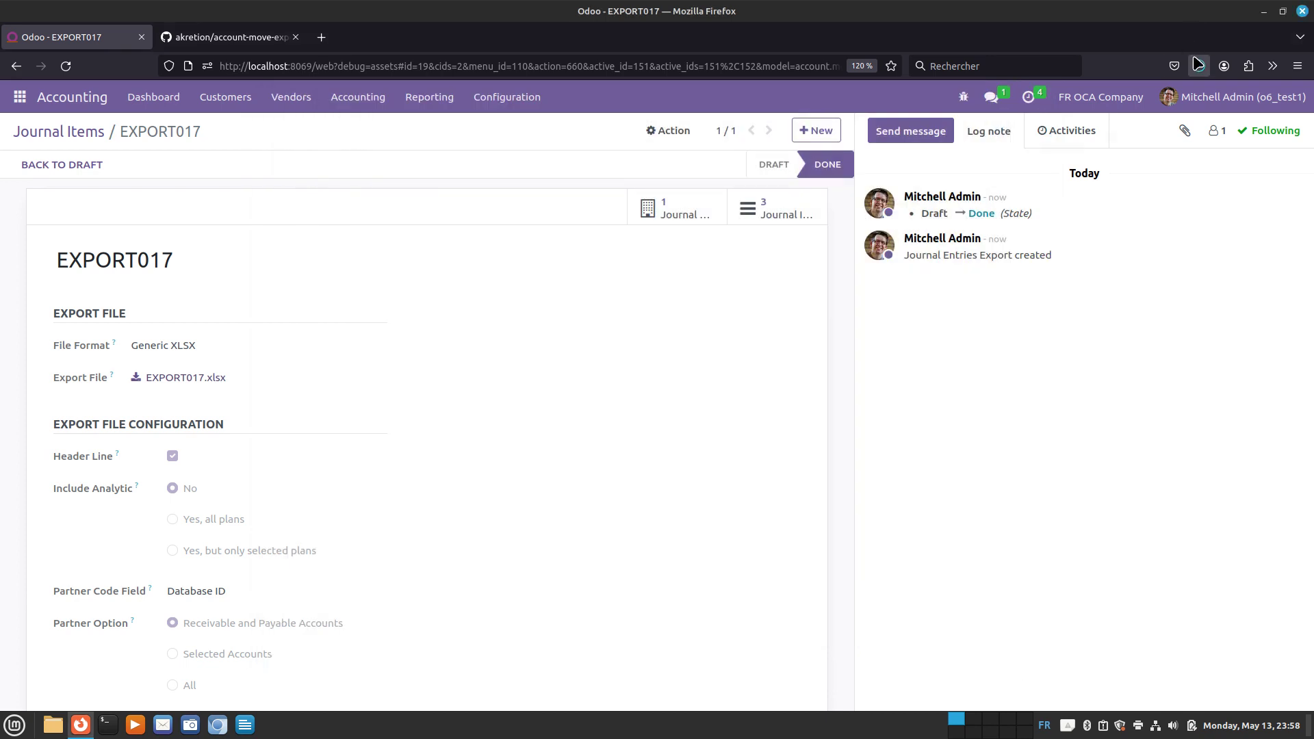
Open the downloaded EXPORT017.xlsx from its folder in LibreOffice Calc and examine the exported INV/2024/00002 lines and their account codes
left_click(1197, 64)
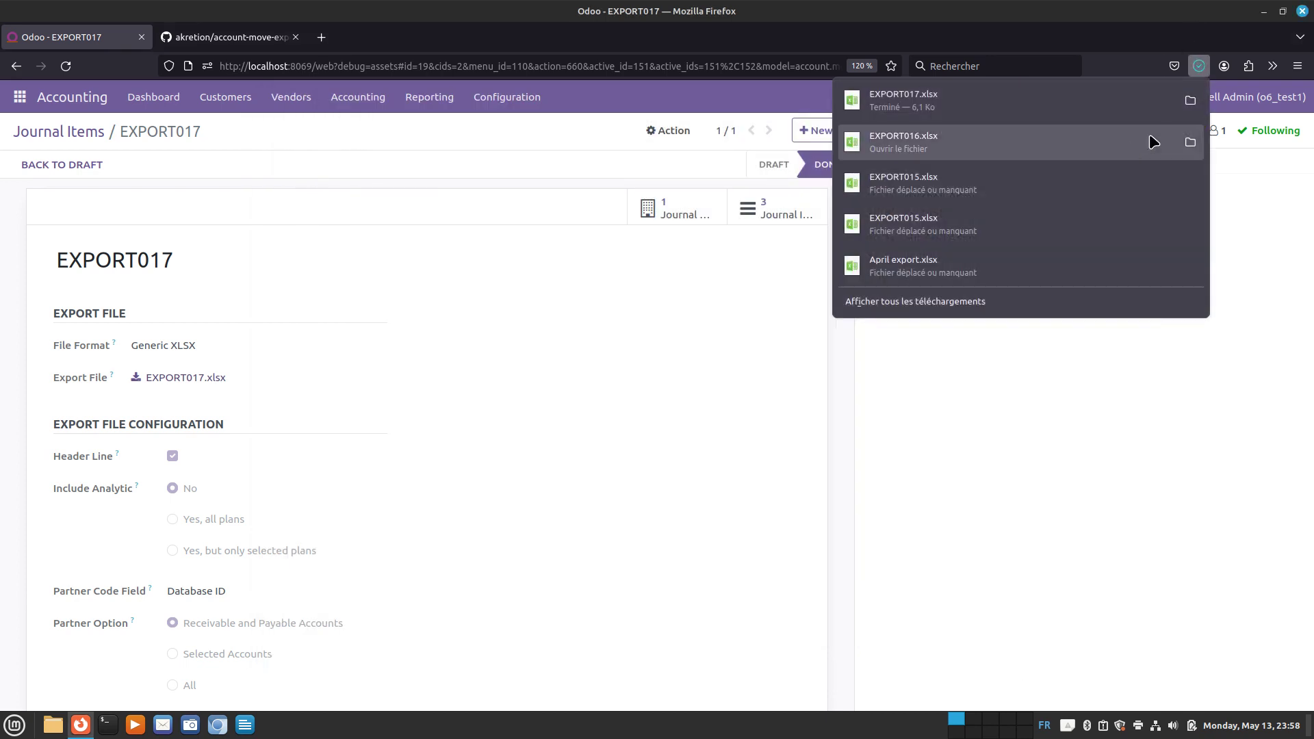
left_click(1190, 102)
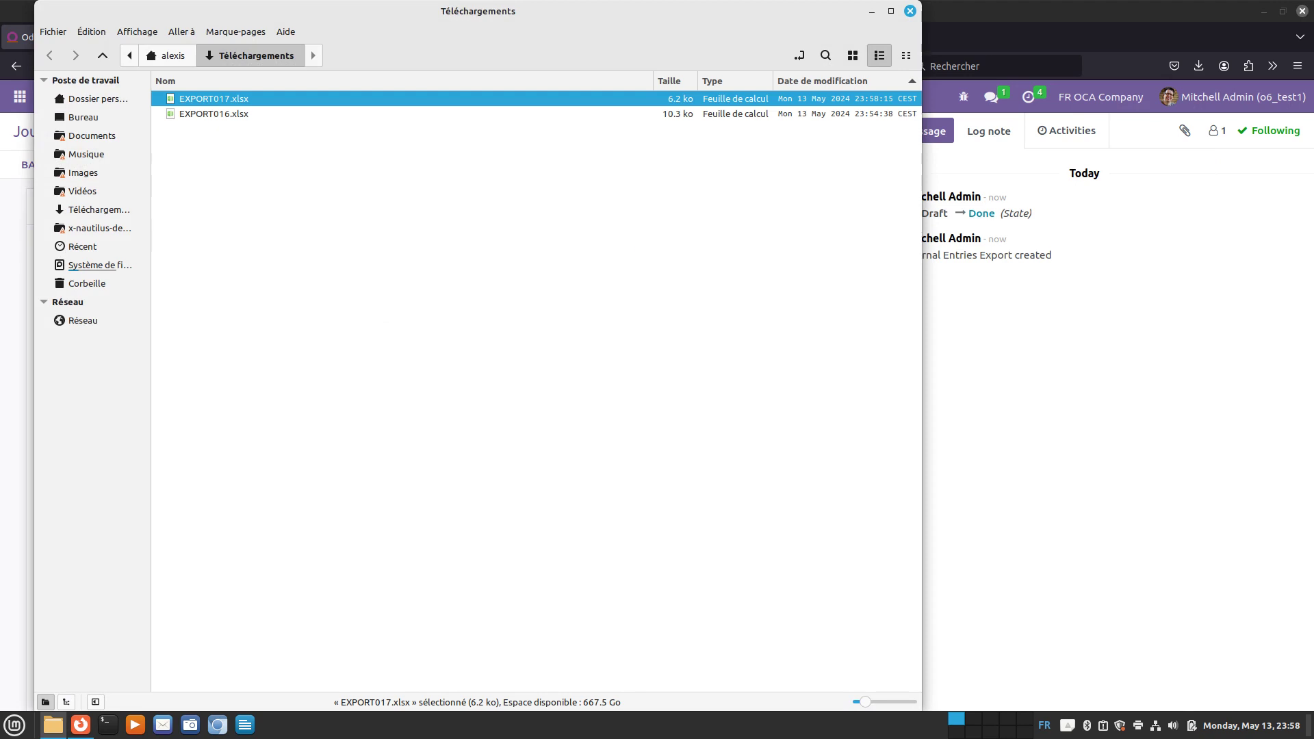
key("Return")
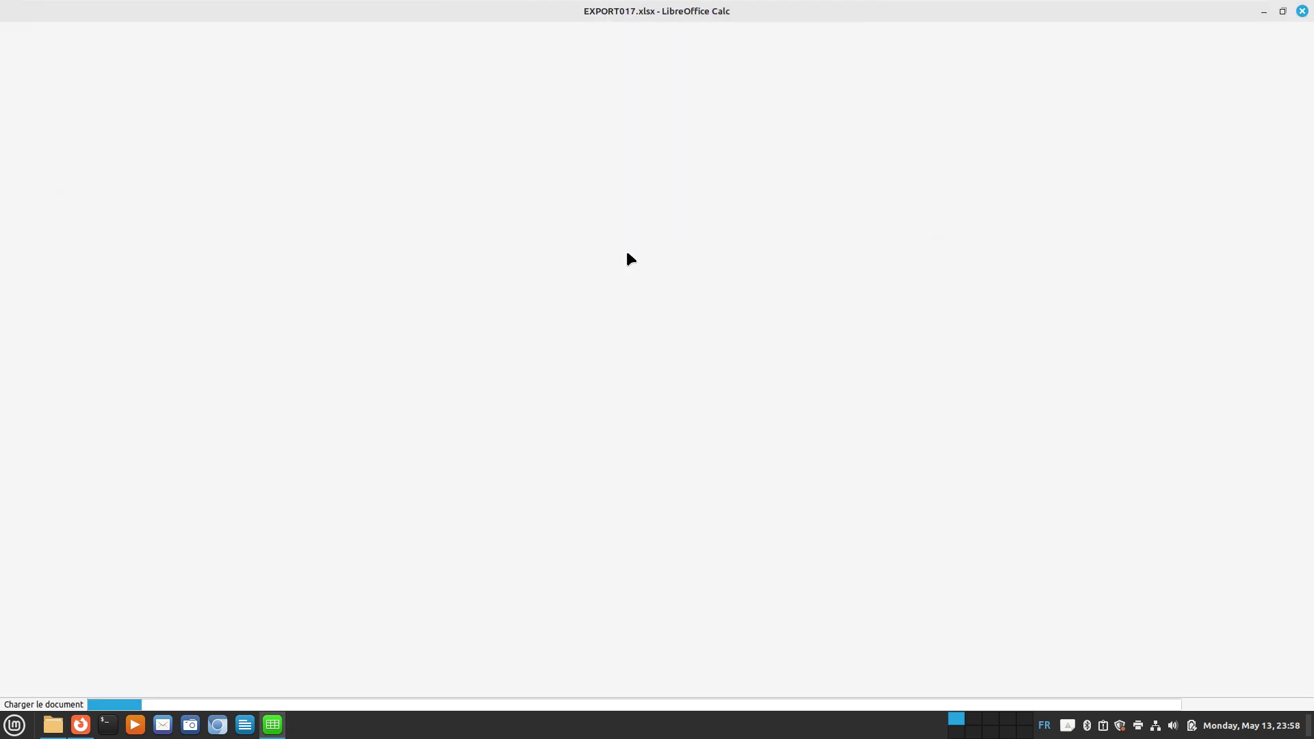
key("Down")
key("Down")
key("Down")
key("Right")
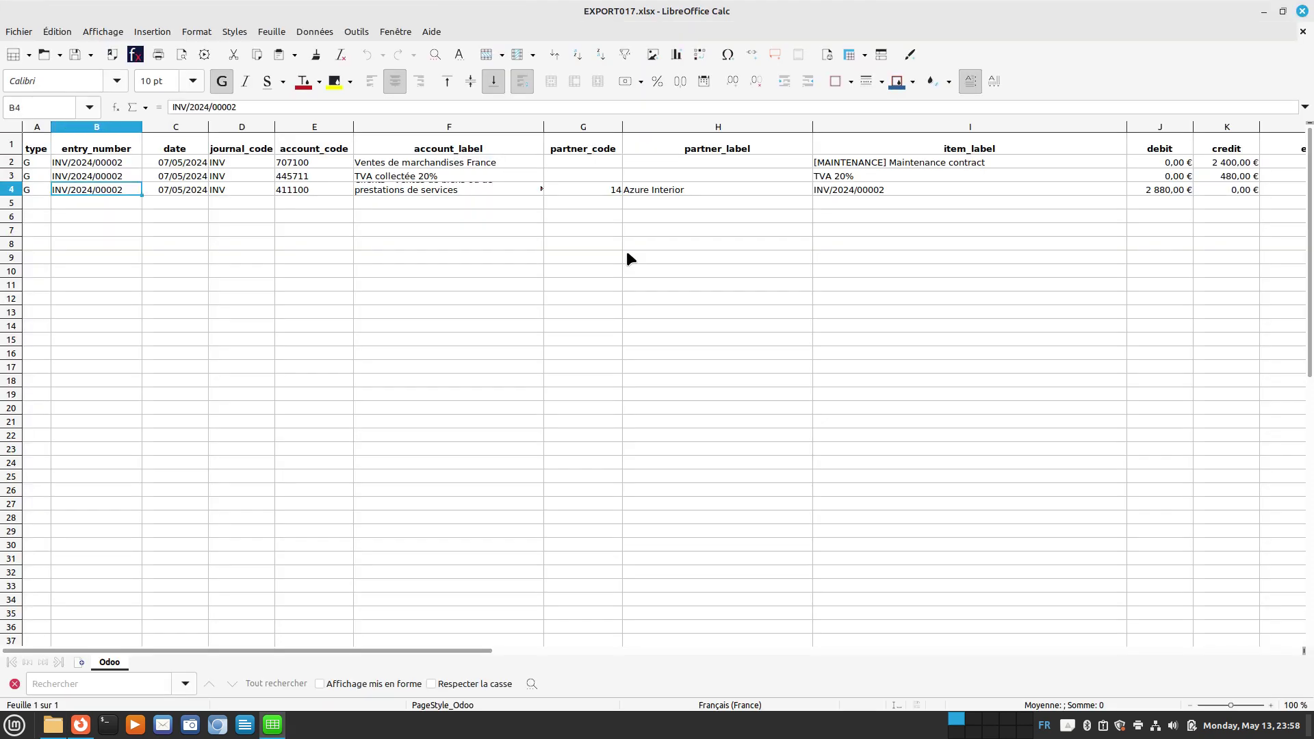
key("Right")
key("Right")
key("Right")
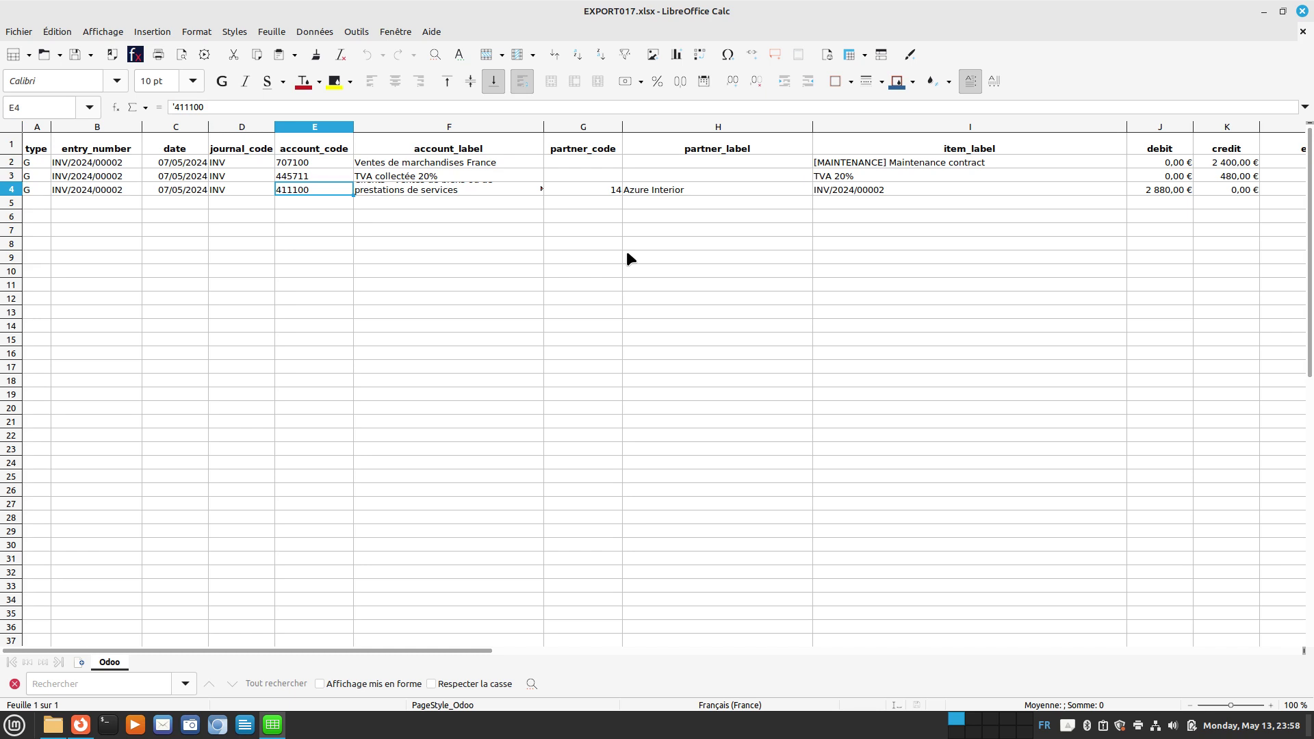
left_click(1069, 726)
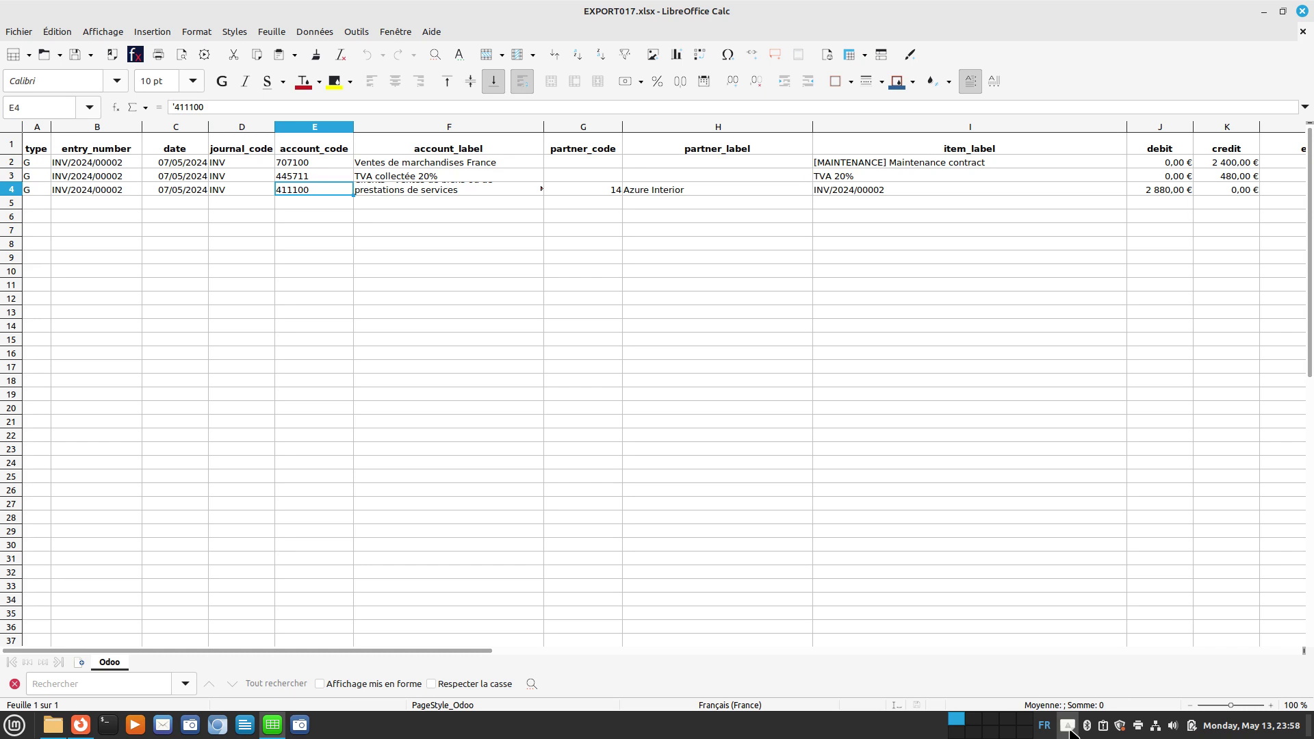
left_click(1070, 730)
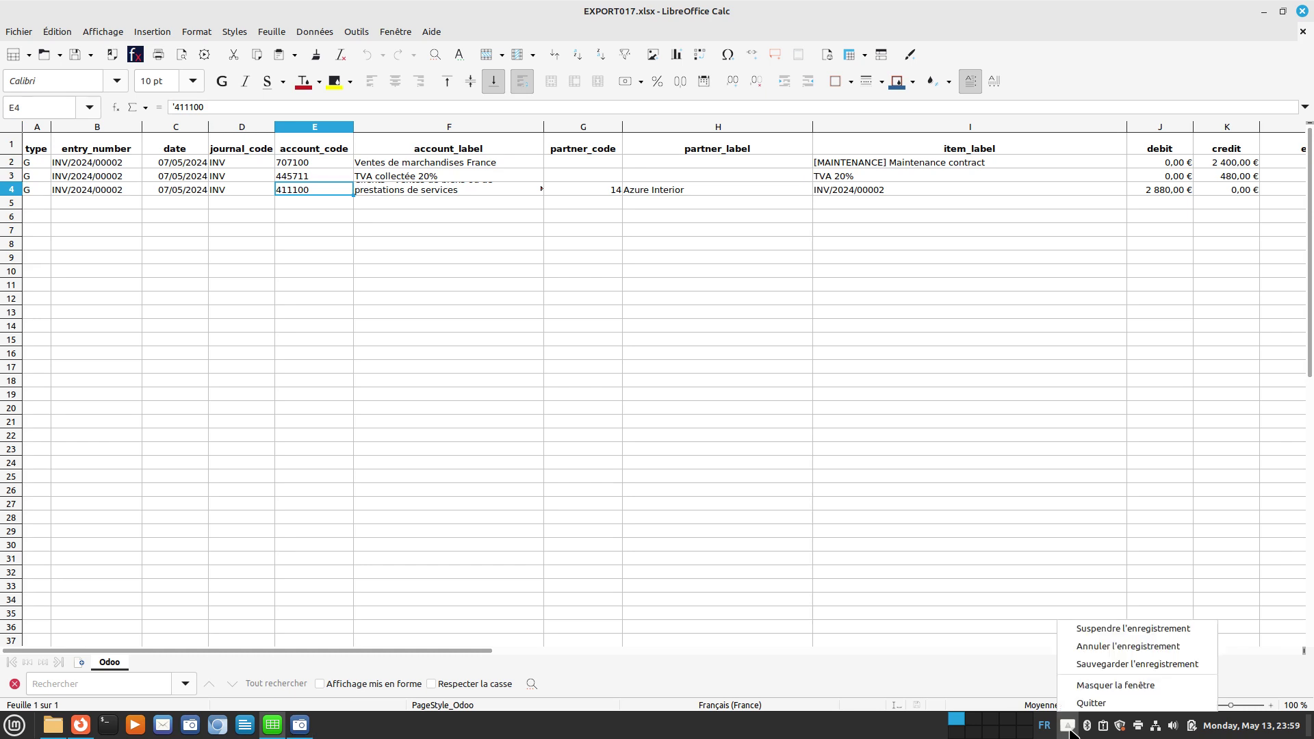